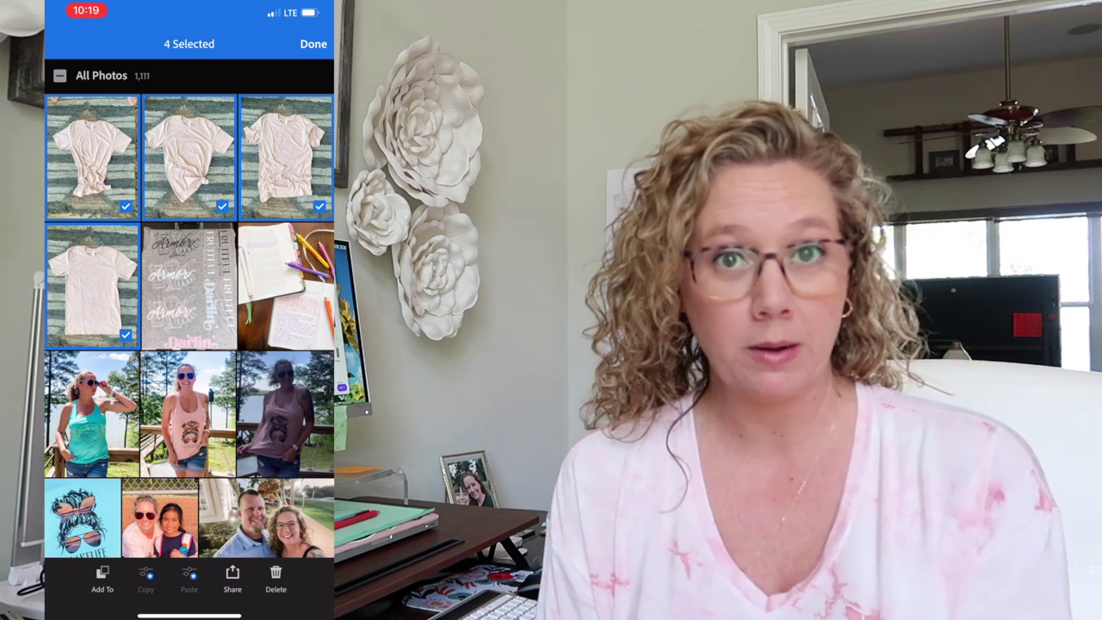
- AirDrop the four t-shirt photos from Lightroom mobile to the MacBook's Downloads folder
click(233, 579)
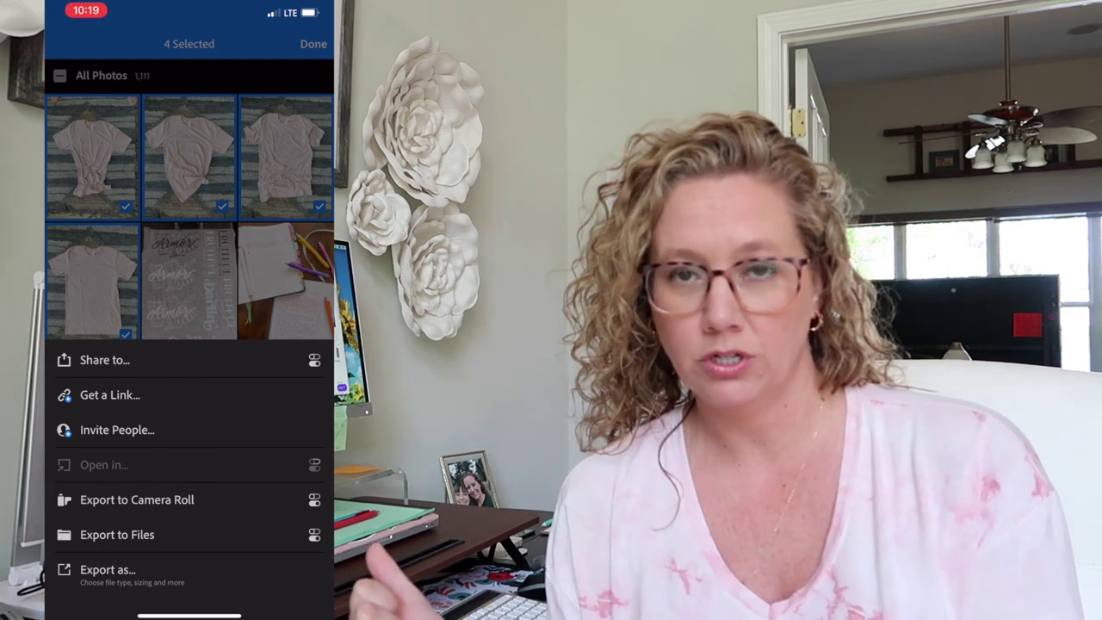
click(104, 360)
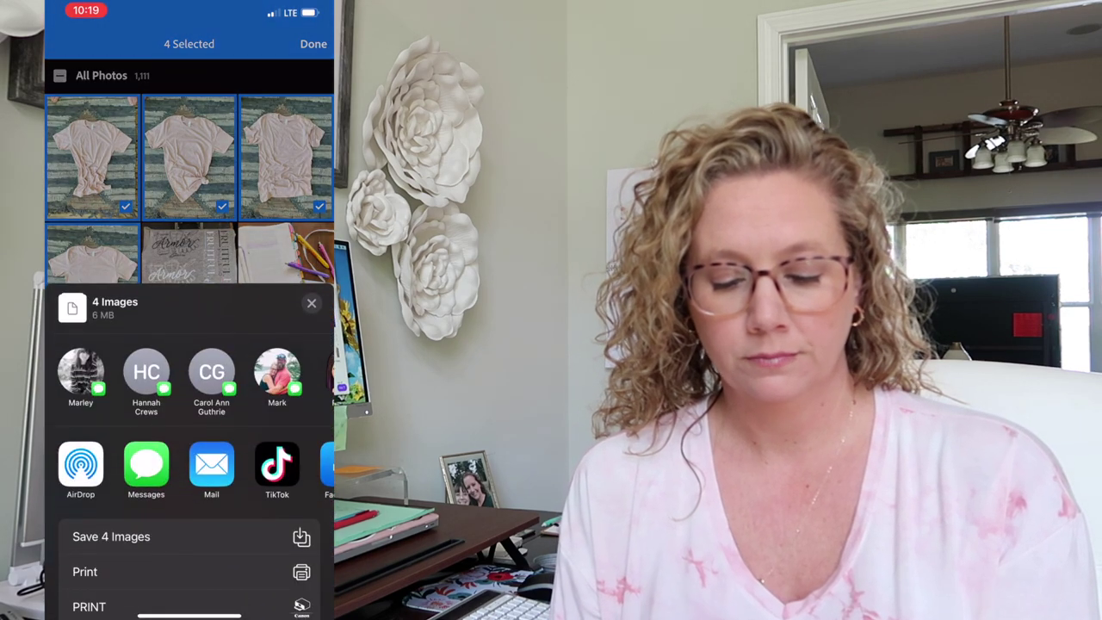
click(80, 478)
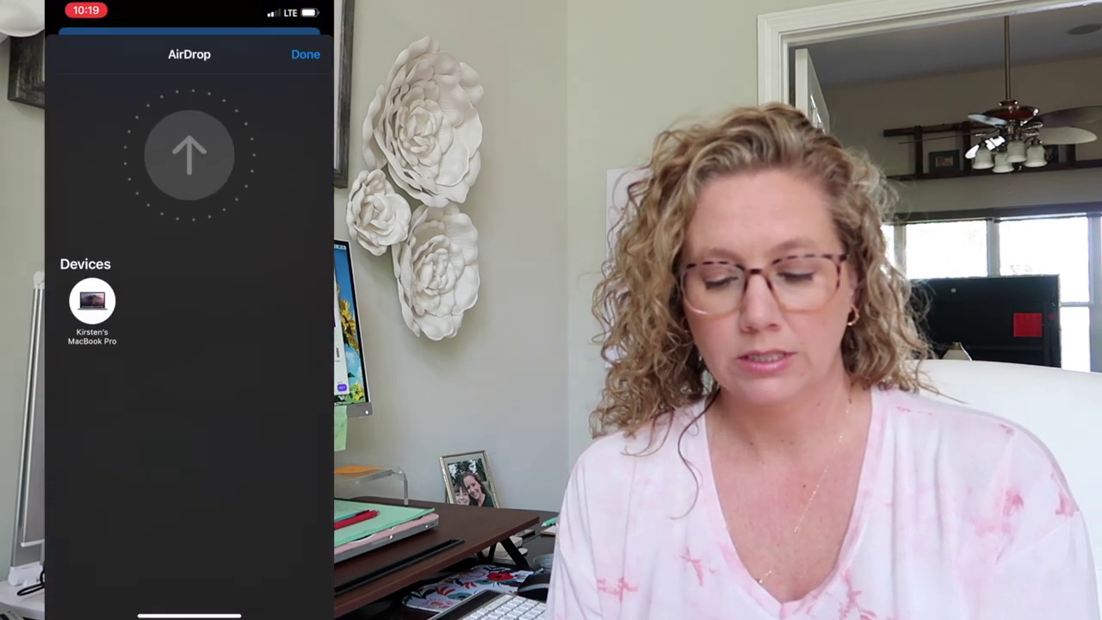
click(92, 304)
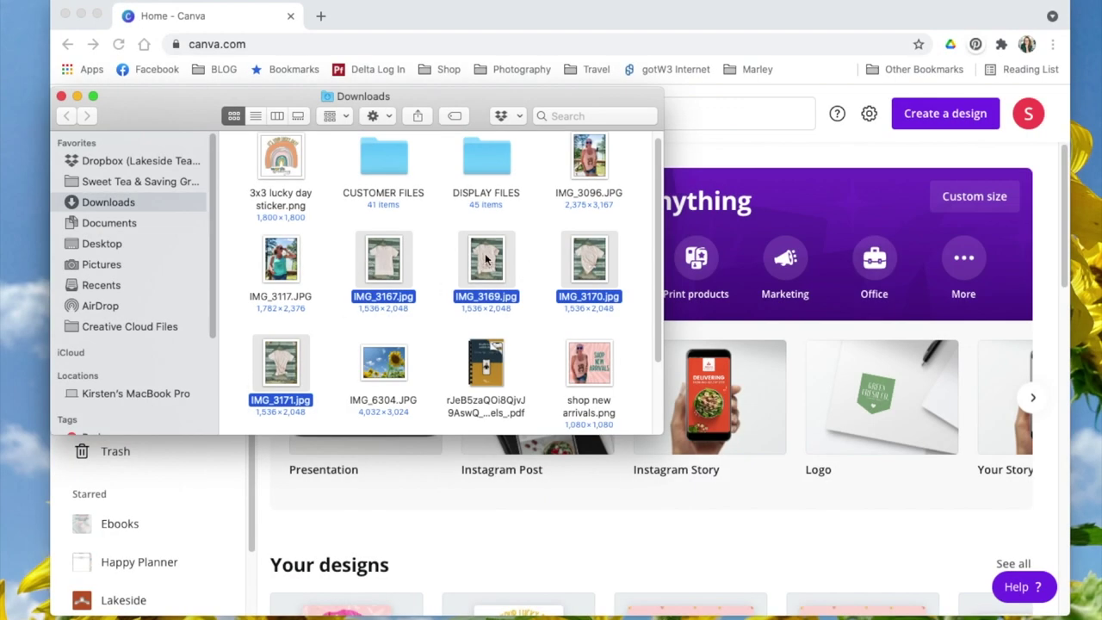
- From the Canva home page, create a blank Instagram Post design and show the uploaded images
click(483, 541)
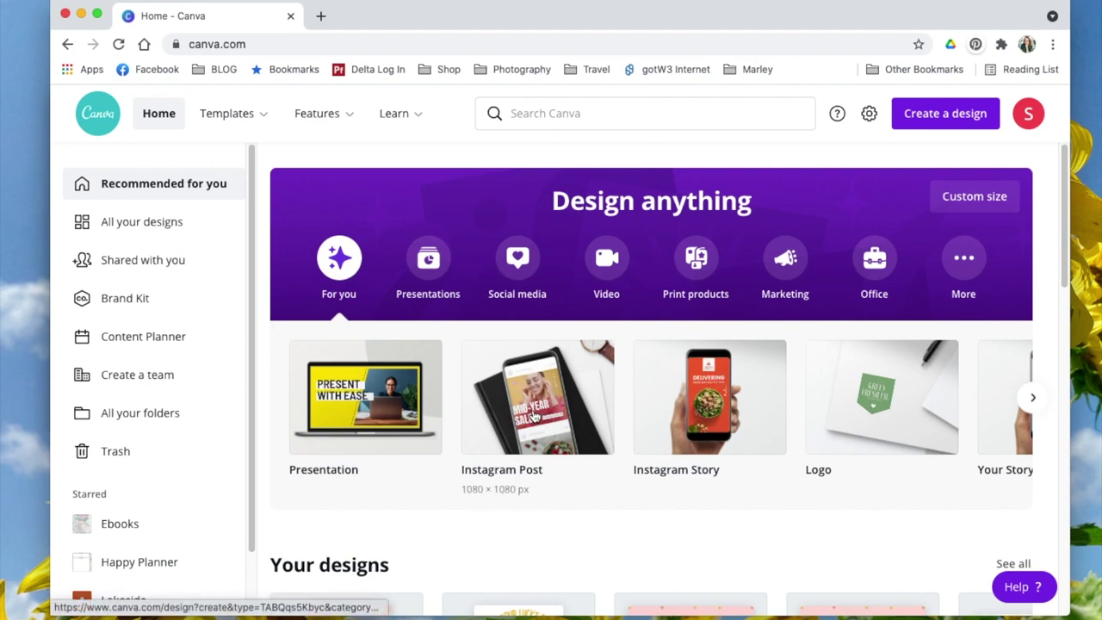
click(535, 416)
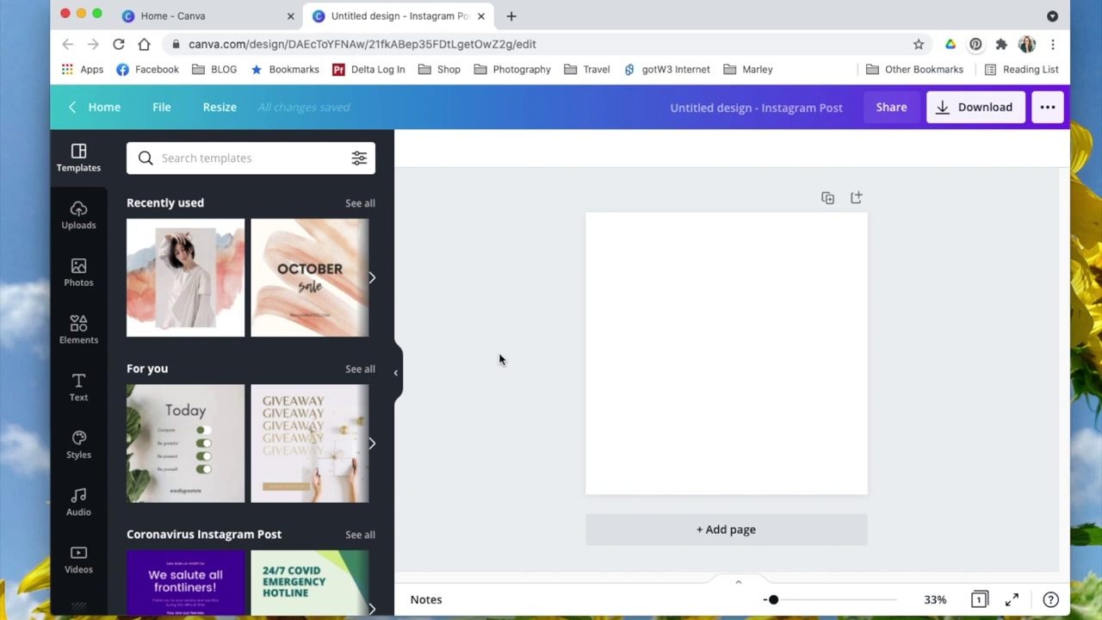
click(75, 220)
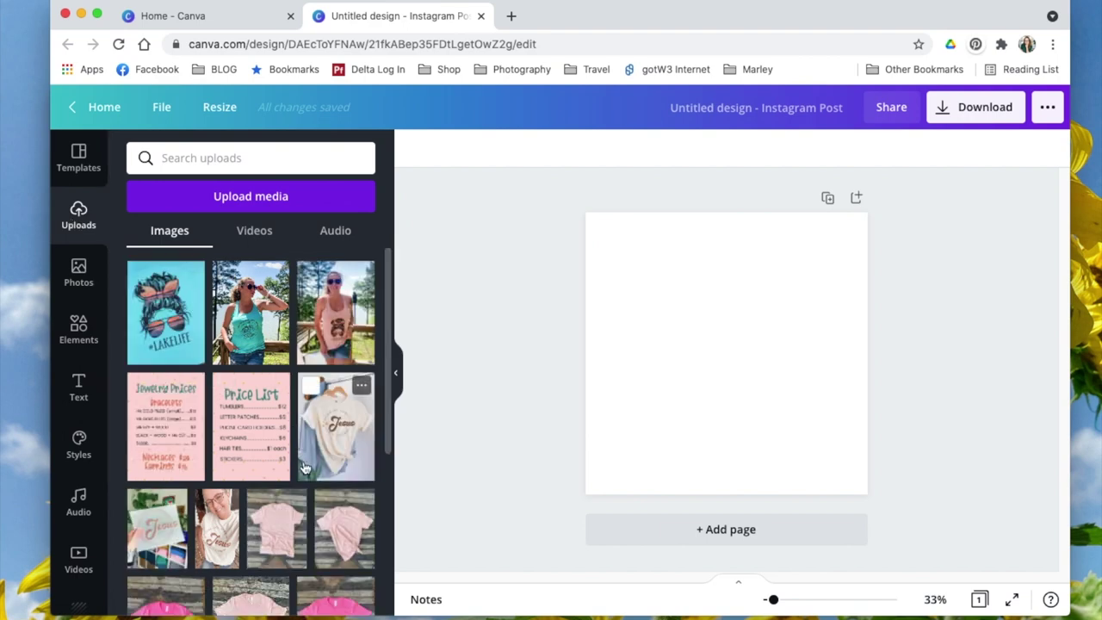
- Place the plain pink t-shirt photo from Uploads, stretch it to full page height, and show its Effects
scroll(304, 465, down, 3)
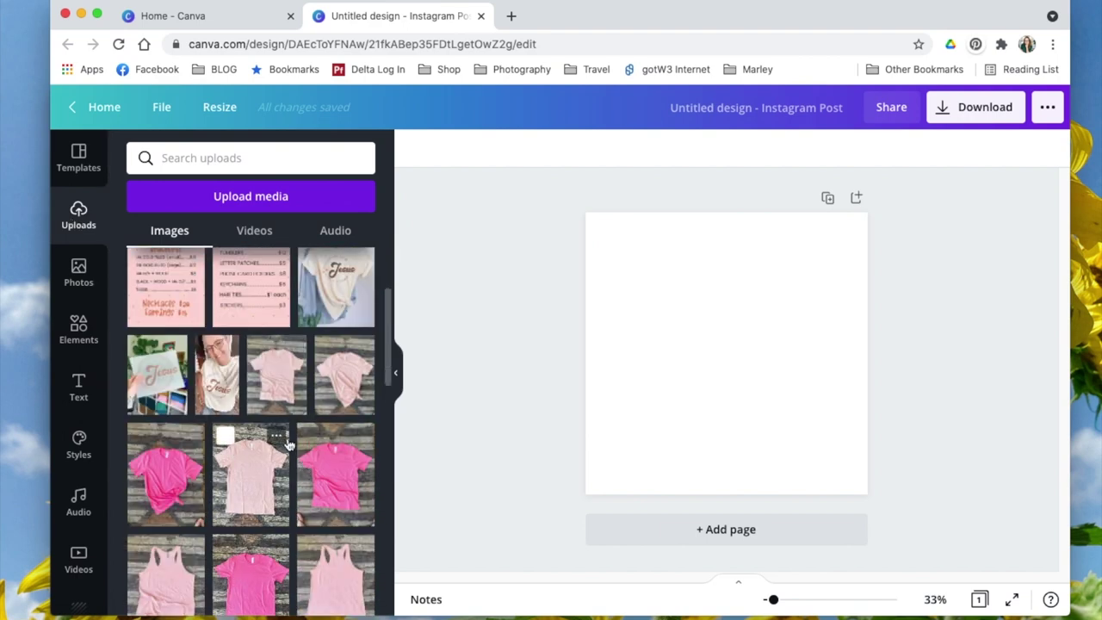
scroll(340, 397, down, 2)
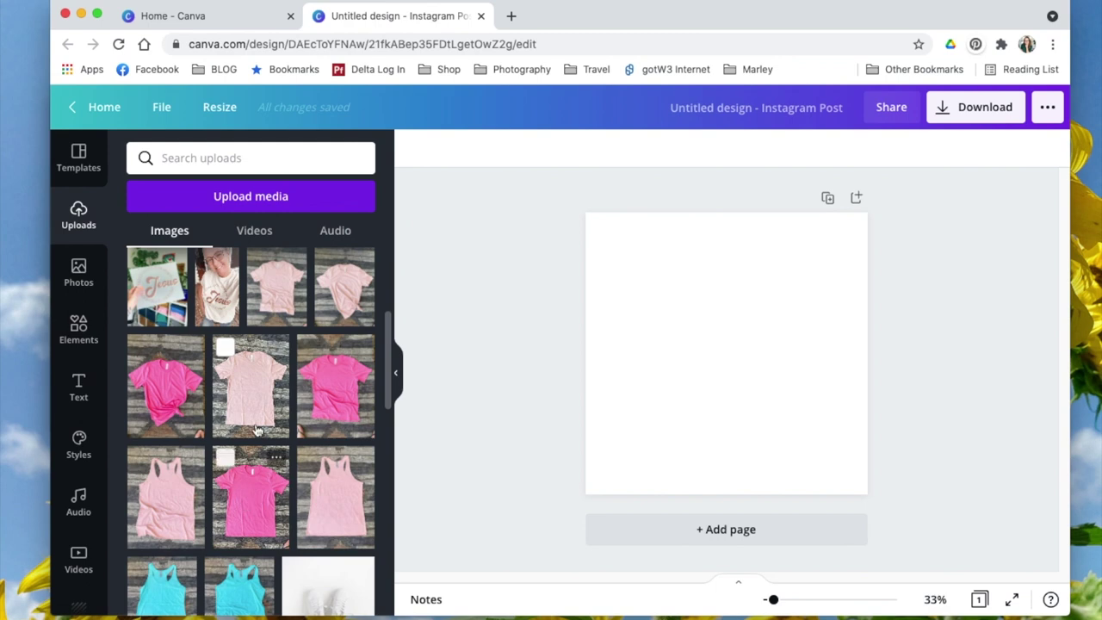
scroll(250, 428, up, 2)
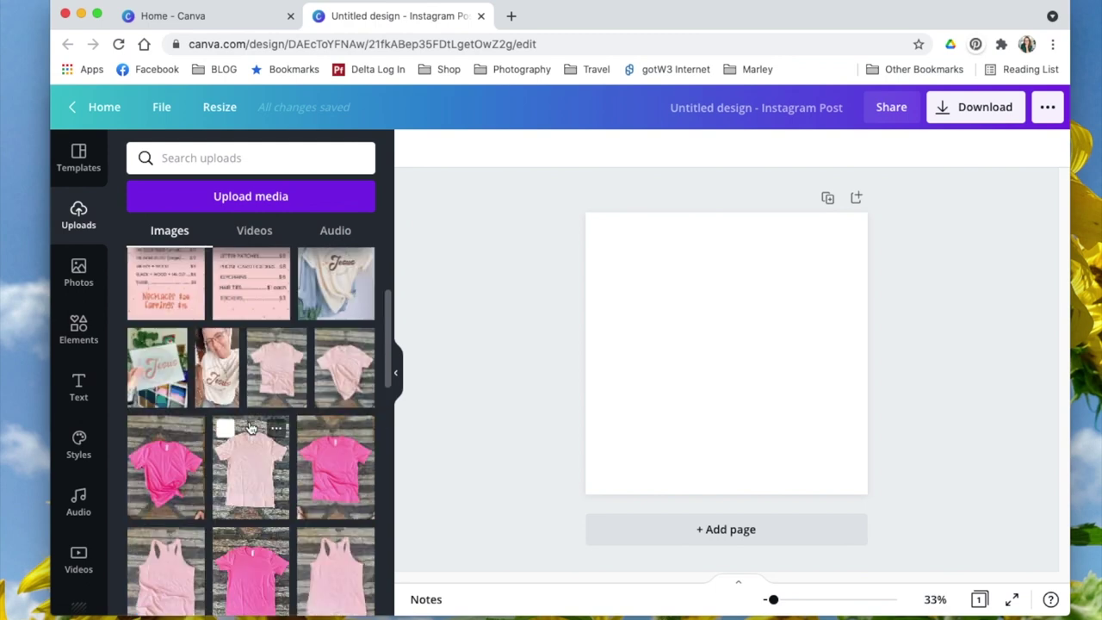
click(273, 387)
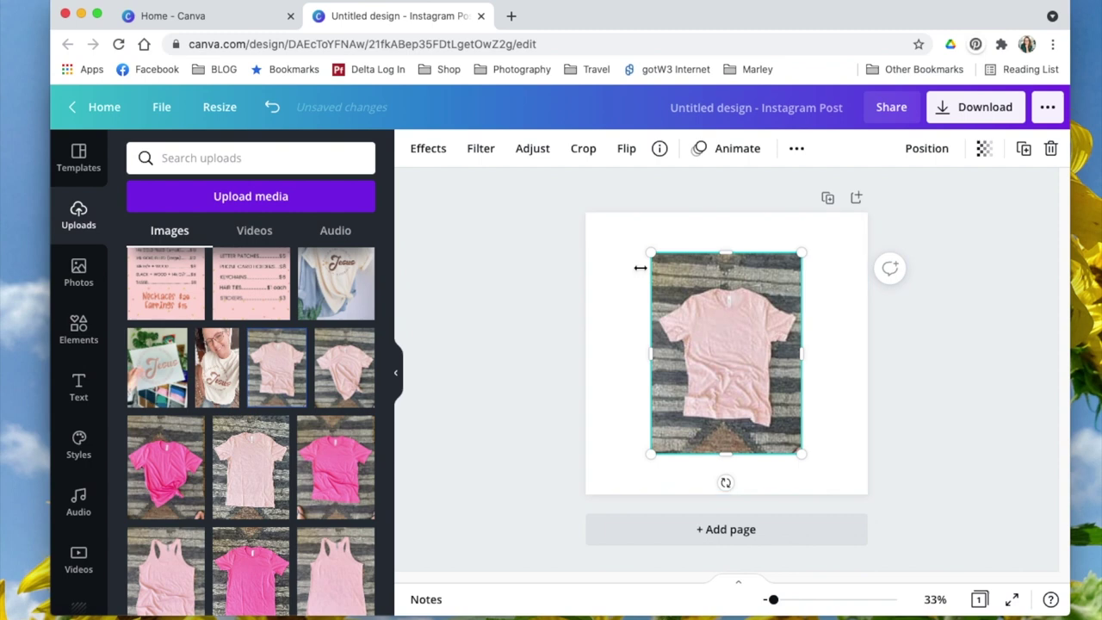
drag(650, 251, 602, 223)
drag(801, 454, 823, 501)
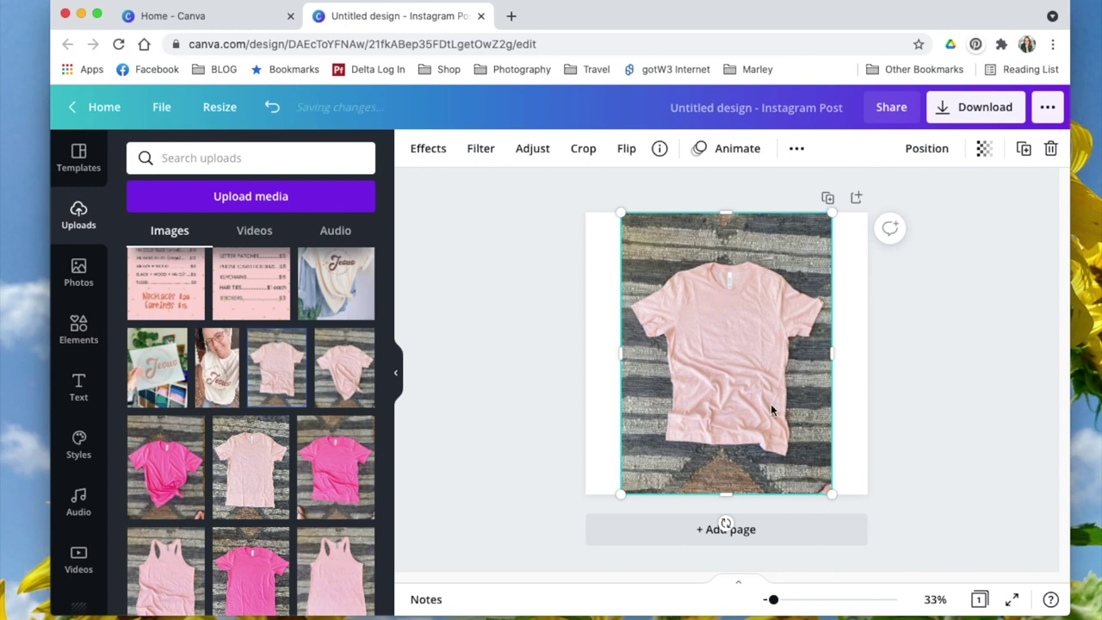
click(430, 149)
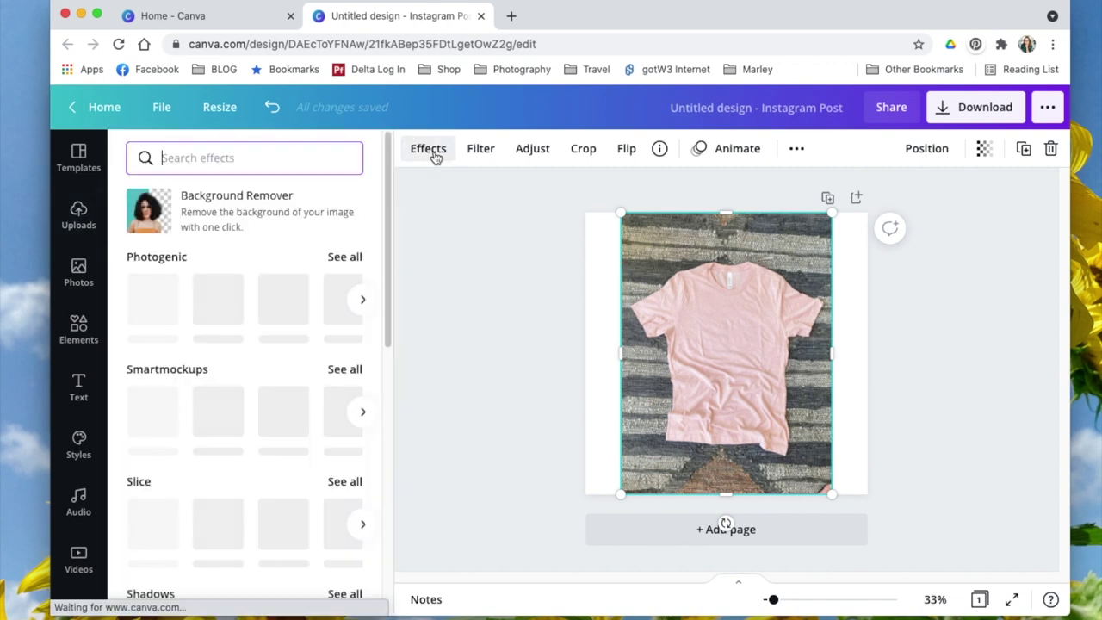
- Run Background Remover on the pink tee photo, then pick the Erase brush for touch-up
click(222, 222)
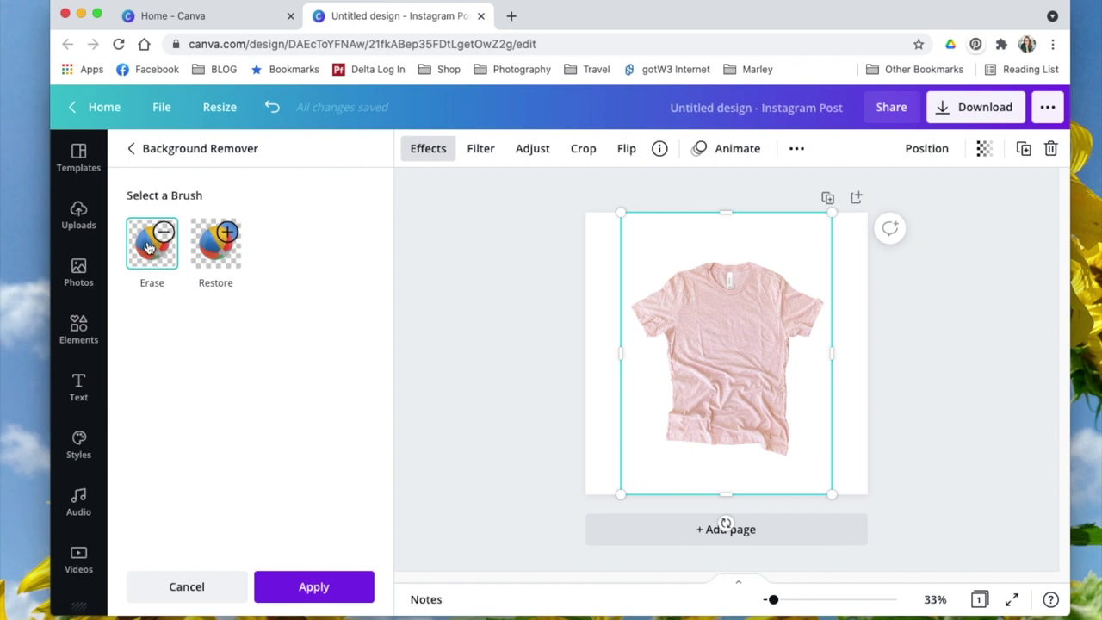
click(149, 247)
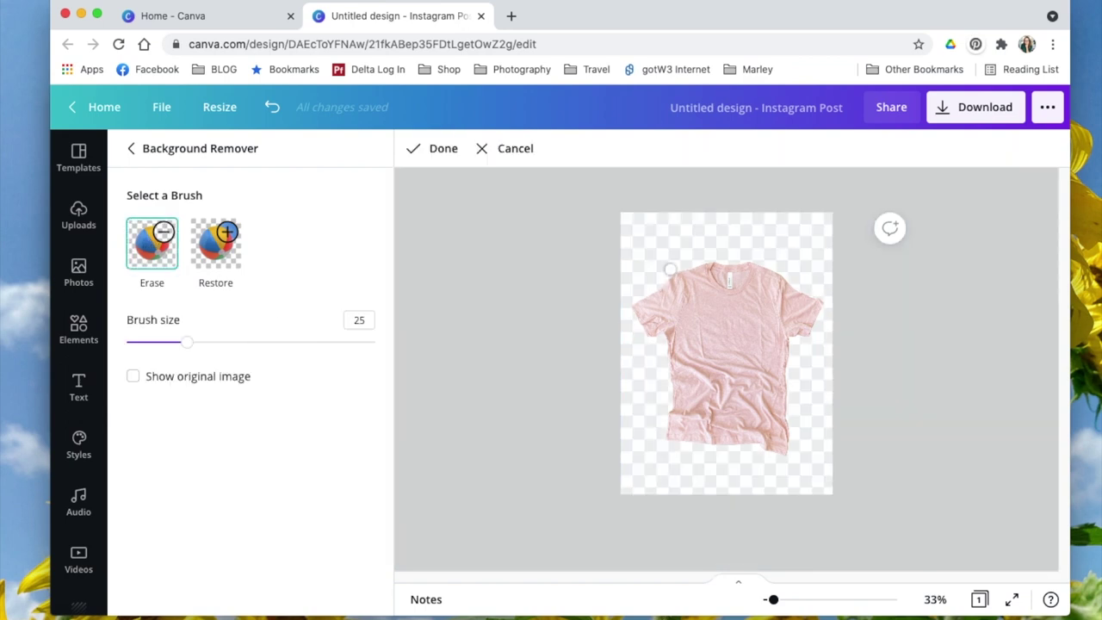
- Erase the dark shadow under the left sleeve with a size-10 brush, restoring any over-erased edge
drag(686, 295, 715, 350)
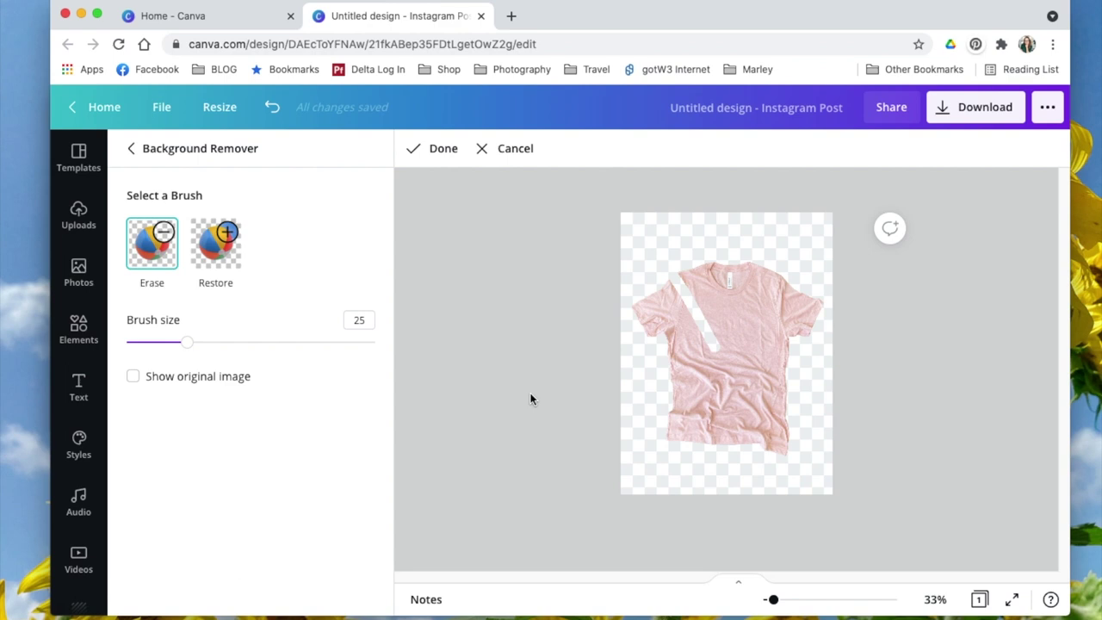
key(super+z)
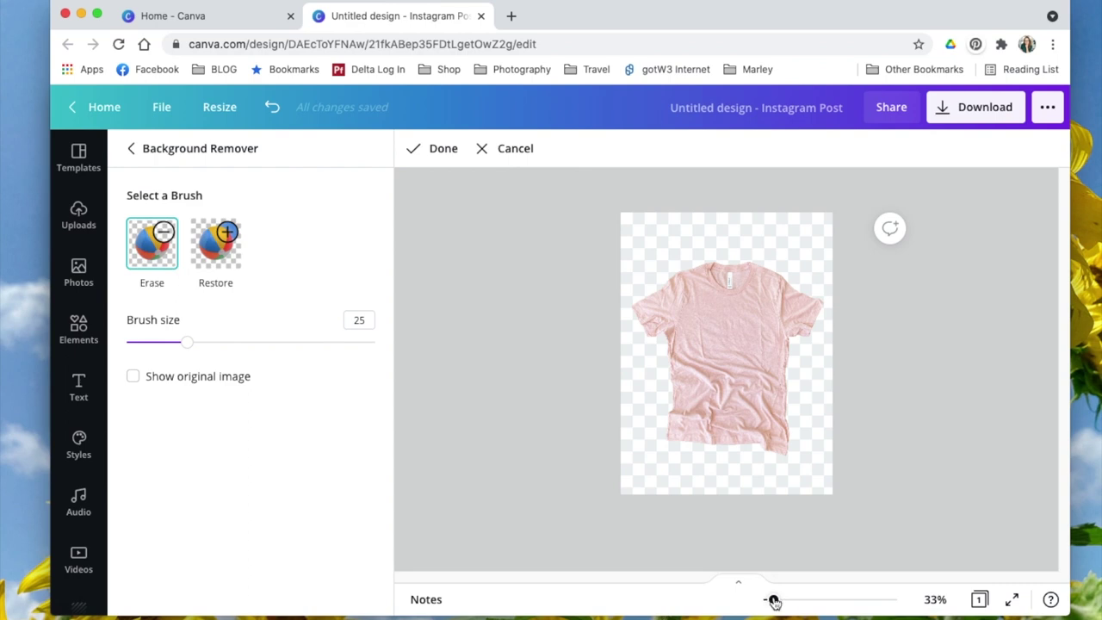
drag(773, 600, 793, 600)
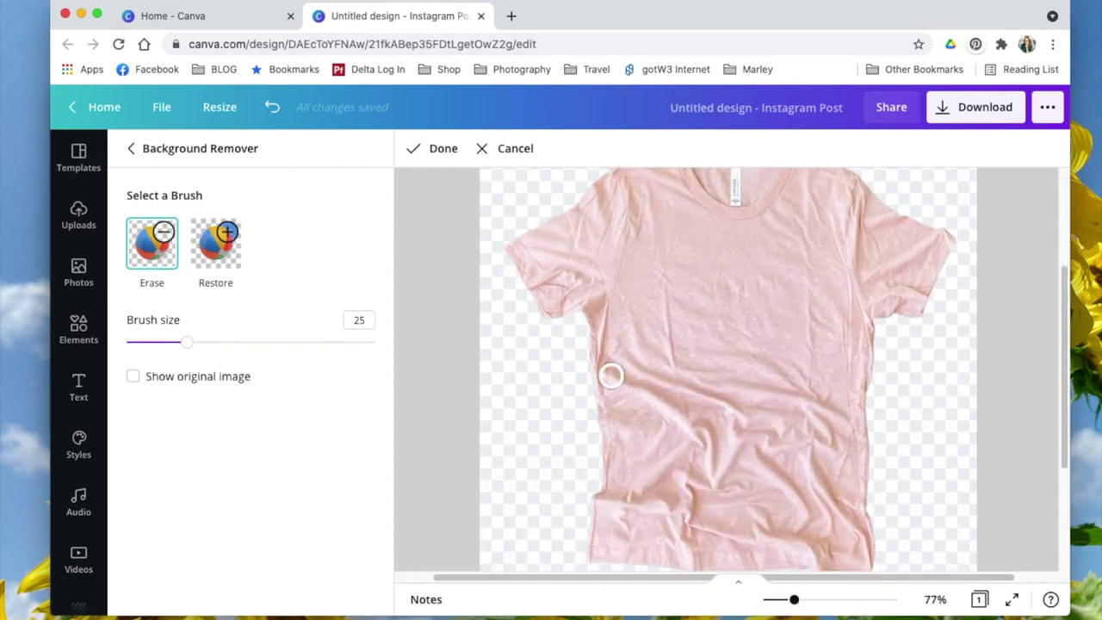
drag(578, 298, 576, 311)
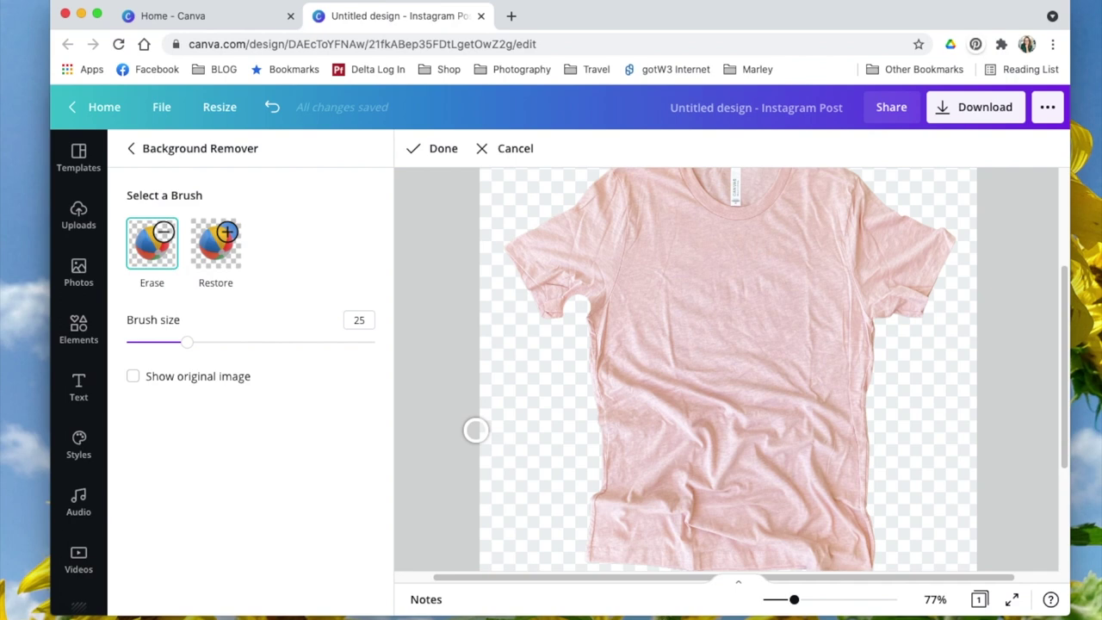
click(218, 258)
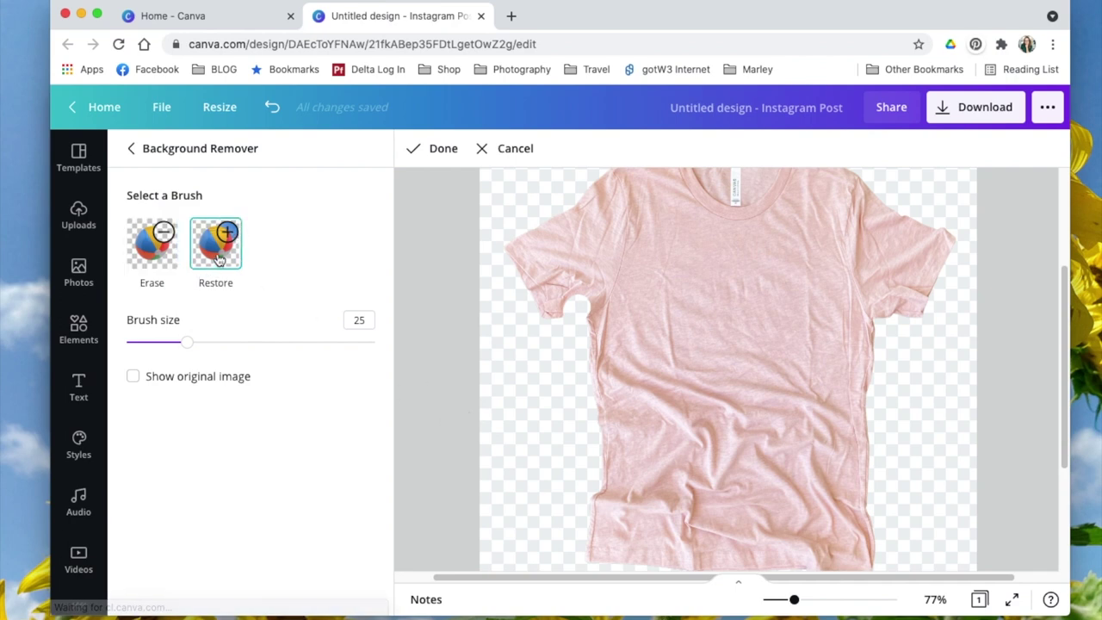
drag(560, 318, 588, 305)
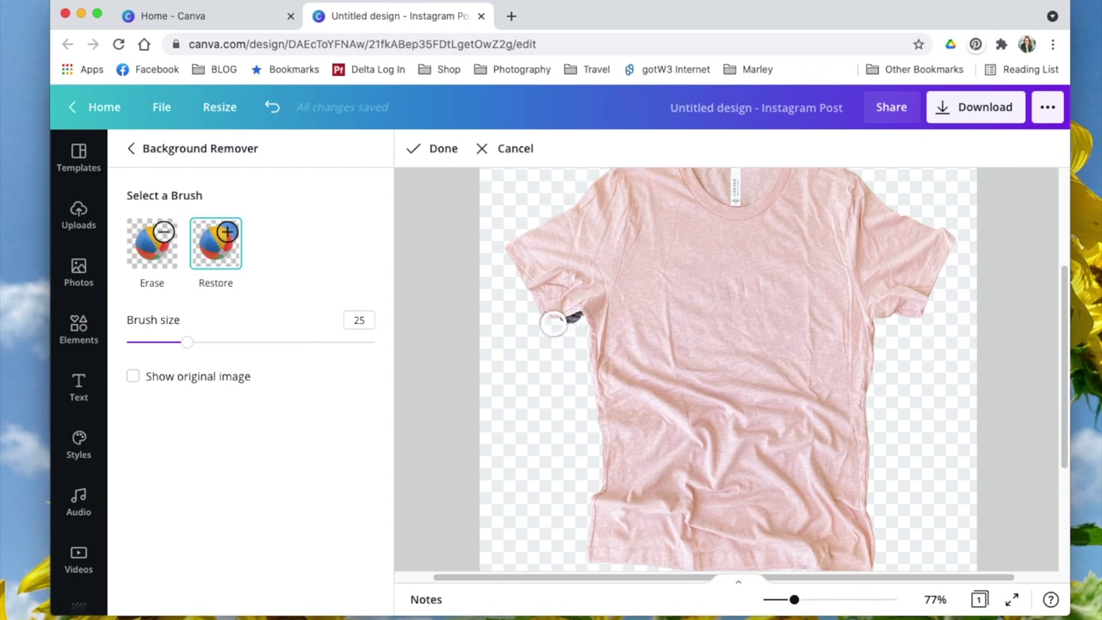
click(155, 258)
drag(190, 342, 149, 342)
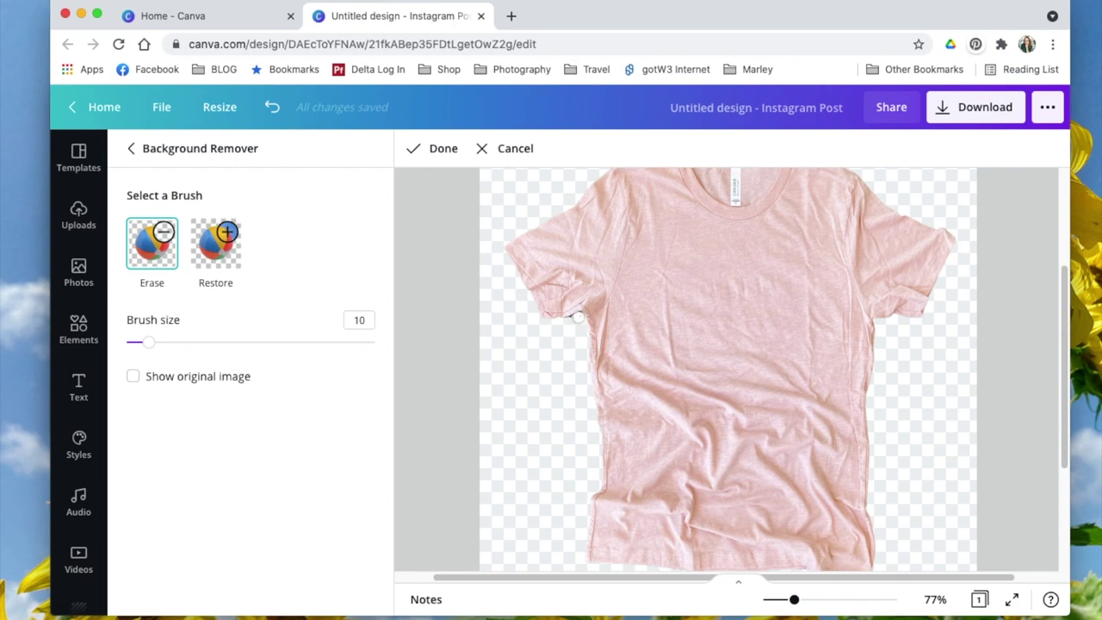
drag(578, 316, 569, 321)
- Zoom out to 42%, enlarge the cutout shirt to fill the page, and apply the background removal
click(437, 148)
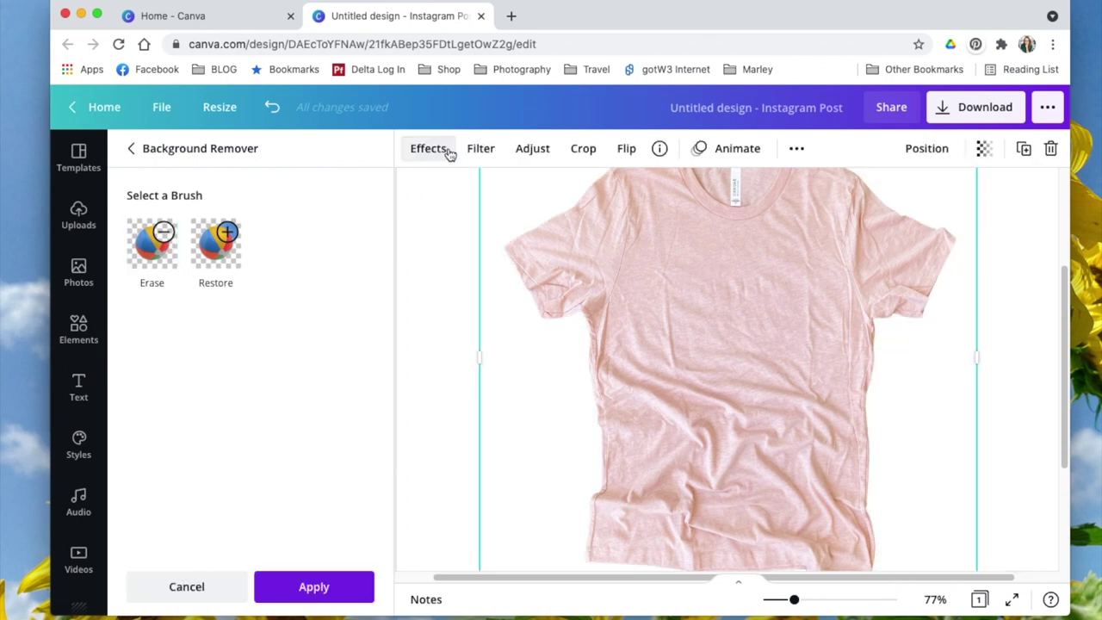
drag(796, 605, 779, 605)
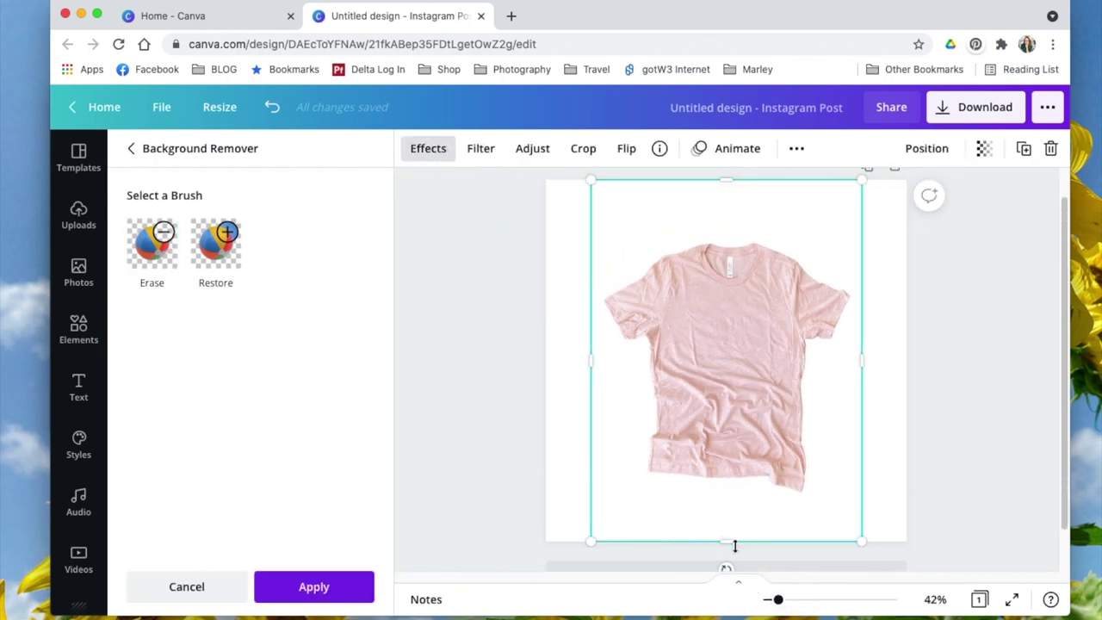
drag(731, 544, 757, 450)
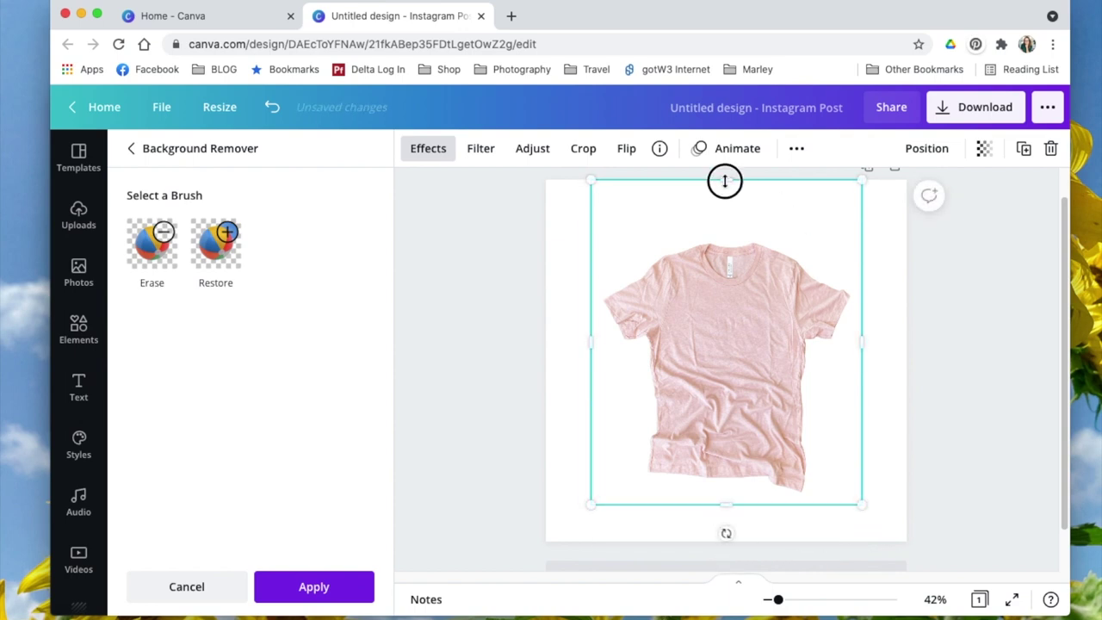
drag(724, 180, 731, 231)
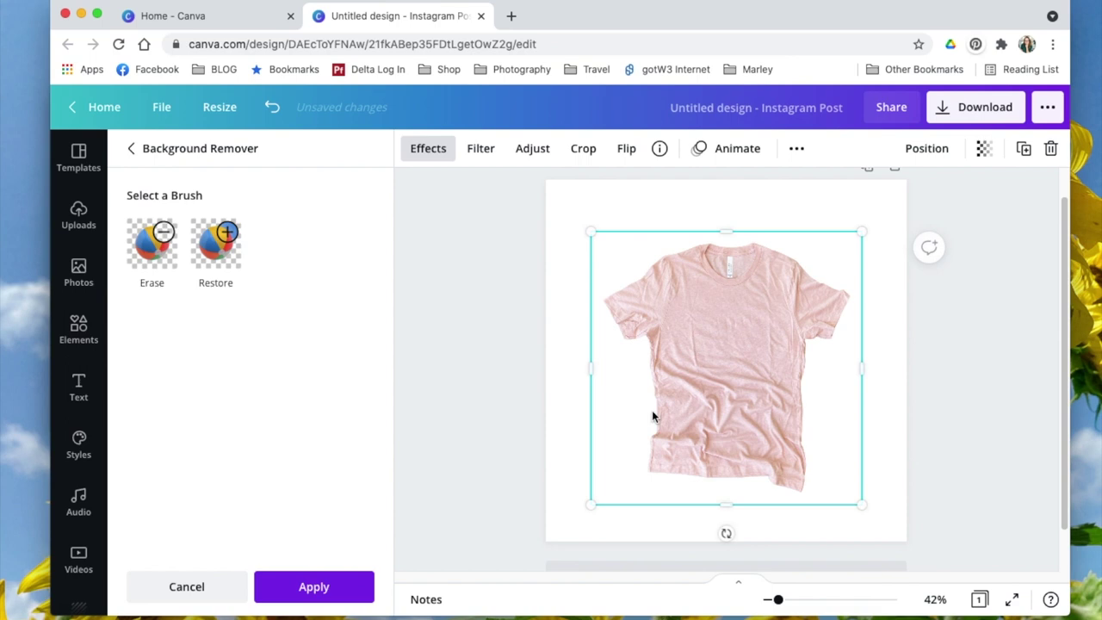
drag(597, 507, 568, 532)
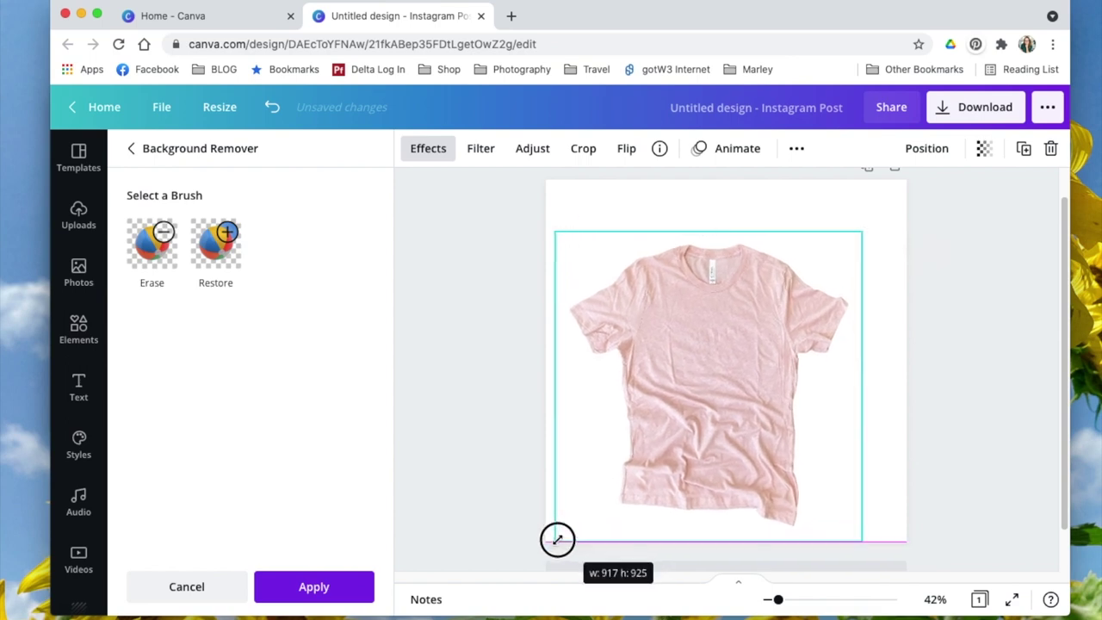
drag(861, 233, 903, 192)
mouse_move(554, 192)
mouse_down()
mouse_move(539, 172)
mouse_move(549, 180)
mouse_up()
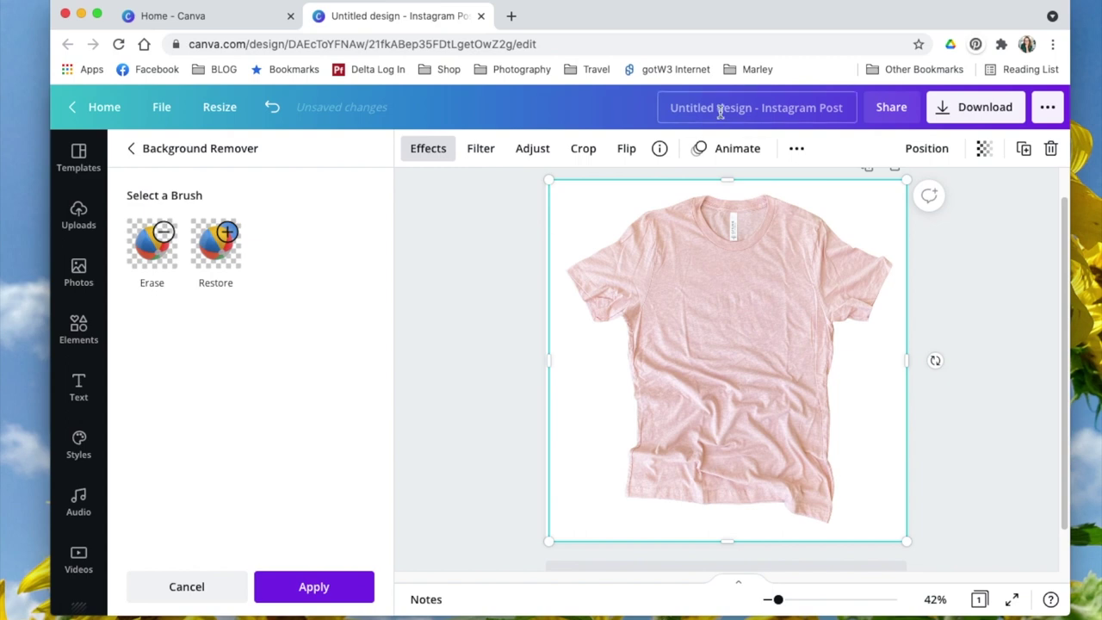
click(314, 587)
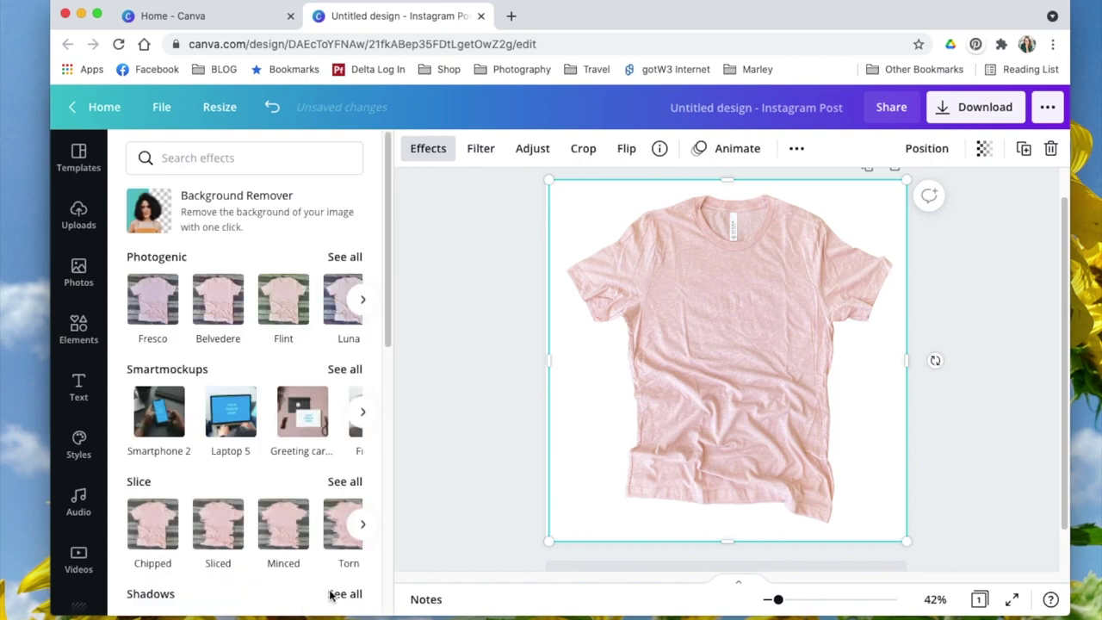
click(481, 379)
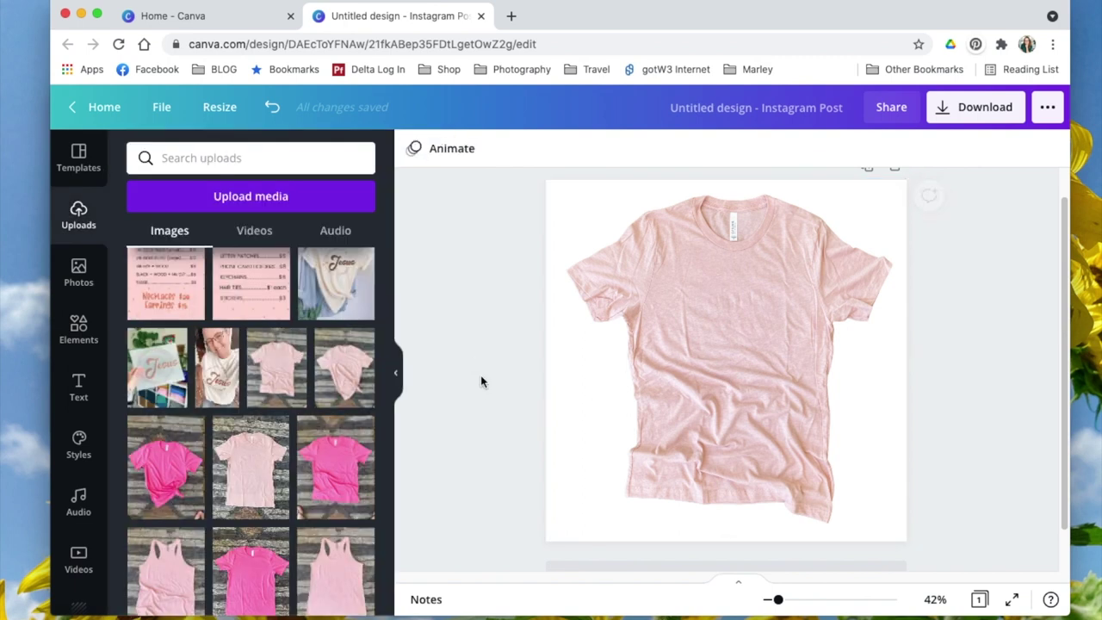
- Rename the untitled design to 'BC3001CVC Heather Prism Peach' in the top bar
click(802, 112)
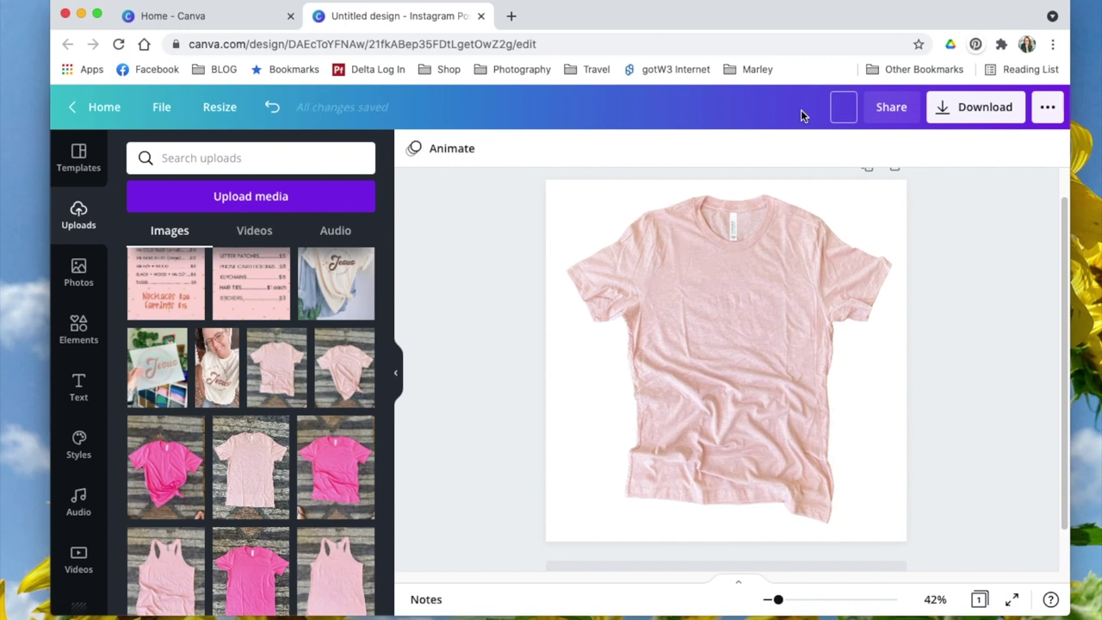
text(BC3001CVC Heather Pr)
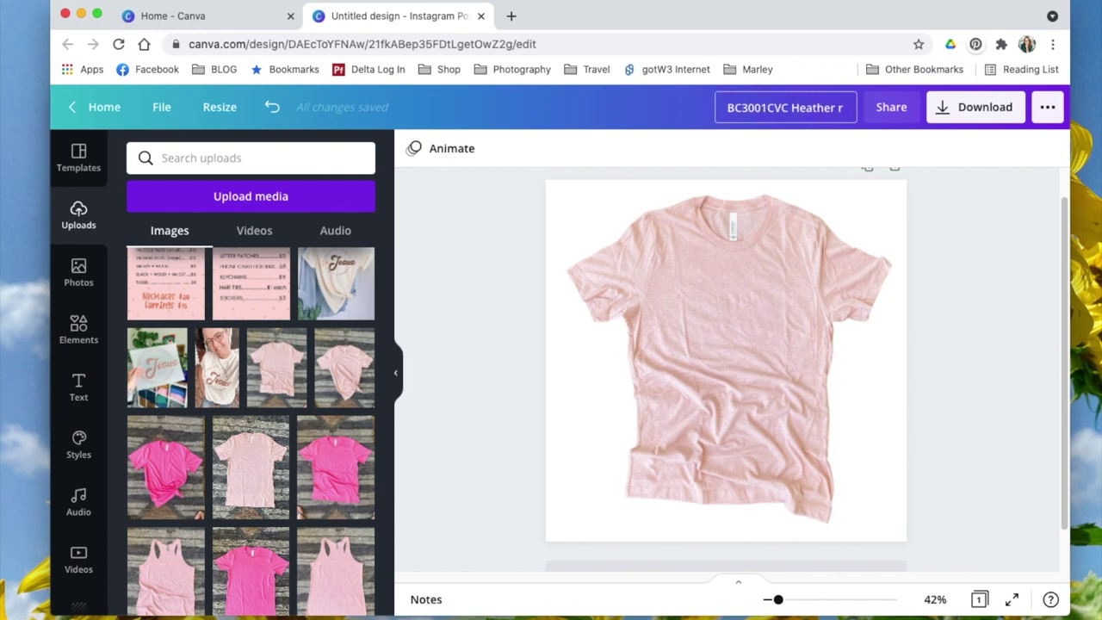
text(ism Peach)
click(161, 107)
click(468, 318)
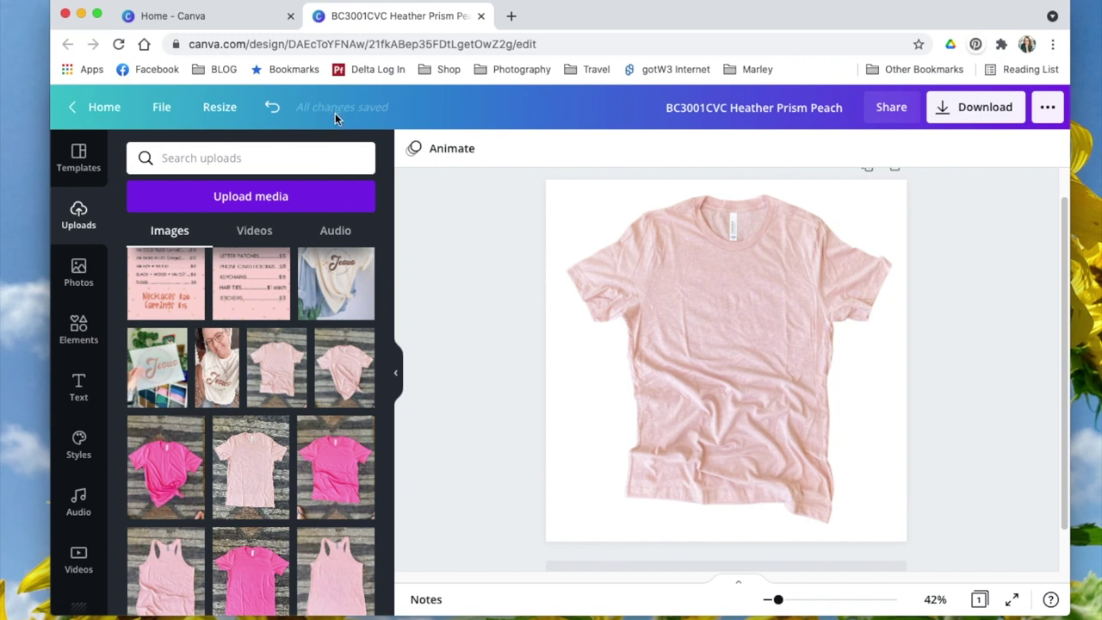
- Save the design, then download it as a 1080 × 1080 PNG with transparent background
click(161, 107)
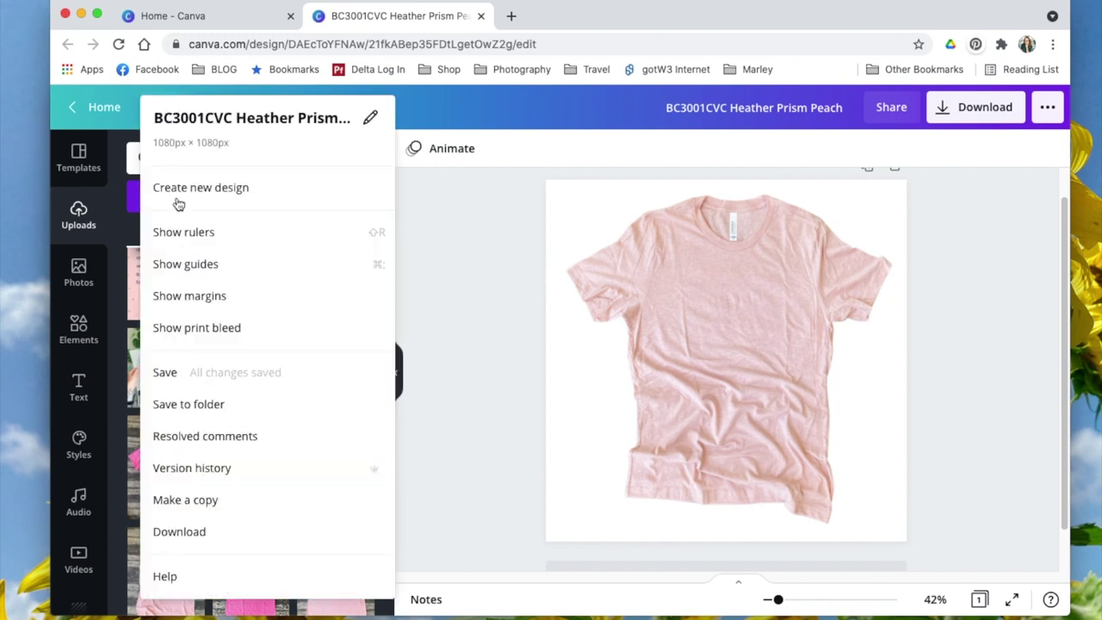
click(218, 374)
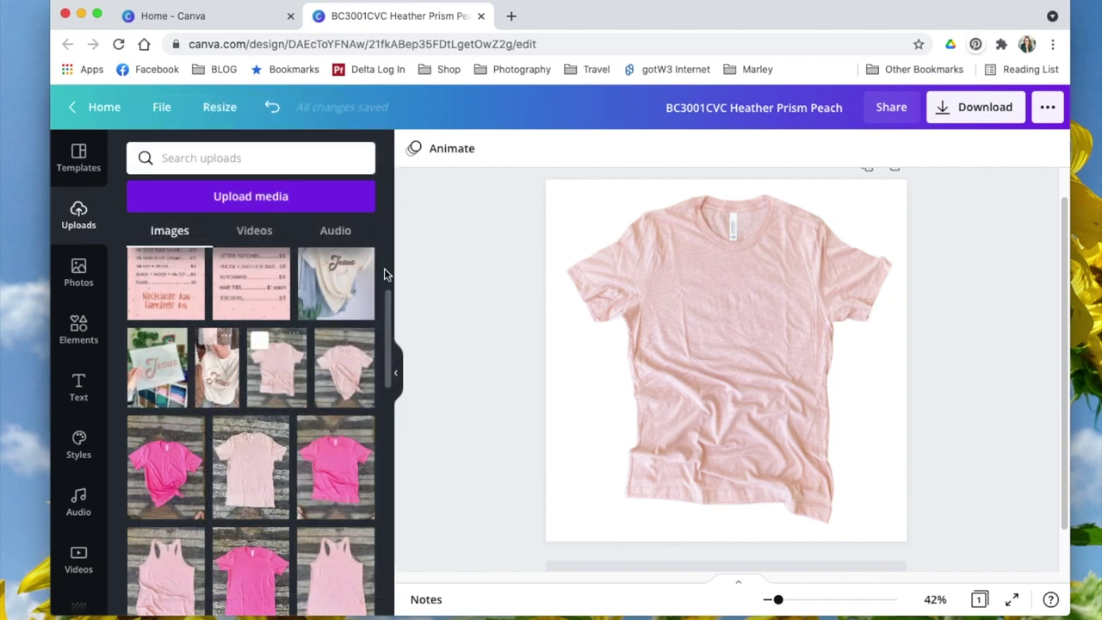
click(962, 123)
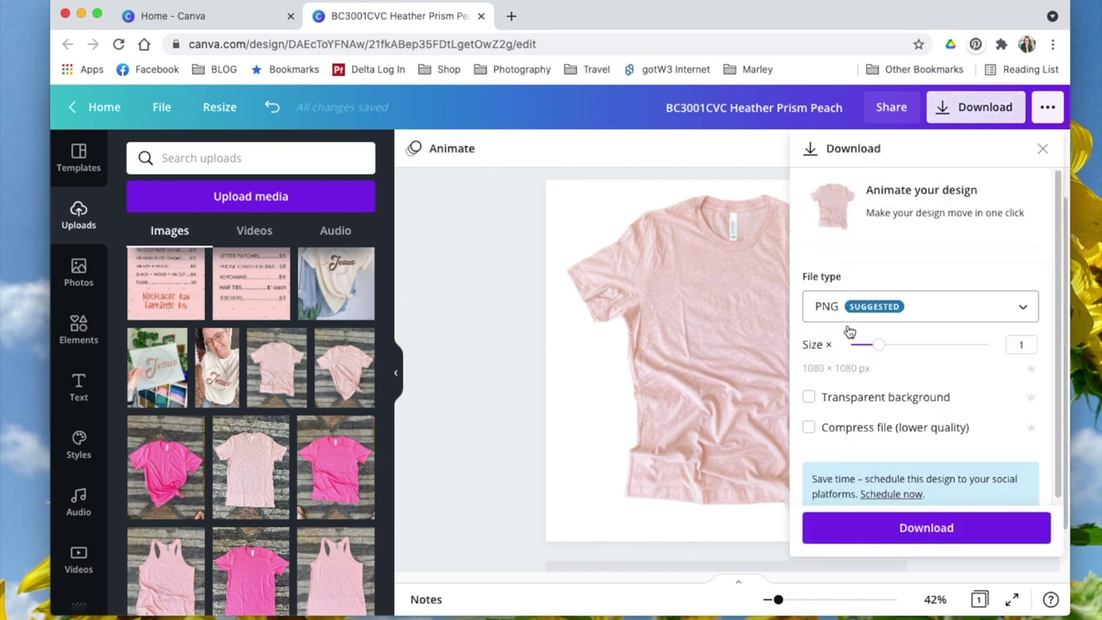
click(810, 397)
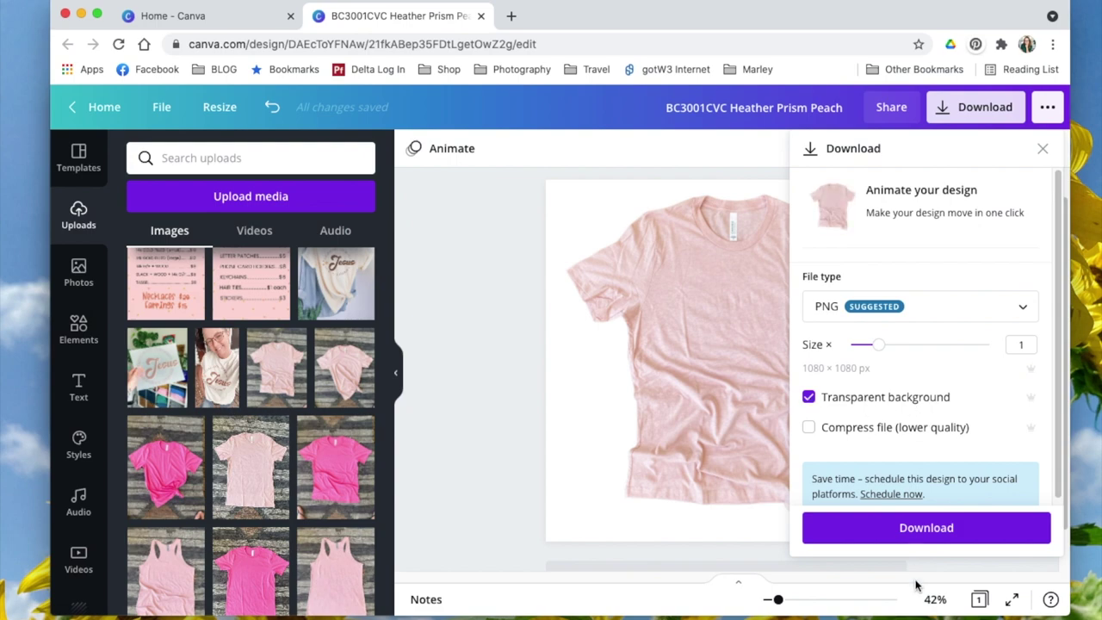
click(911, 539)
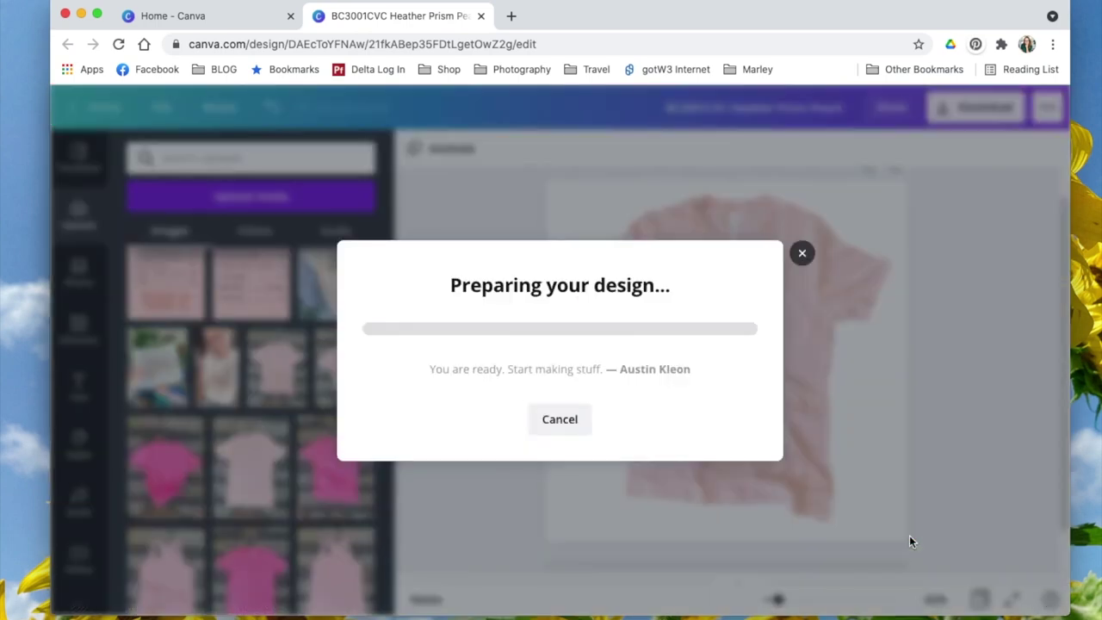
- View BC3001CVC Heather Prism Peach.png from Downloads in Preview, then close it and return to Canva
click(298, 612)
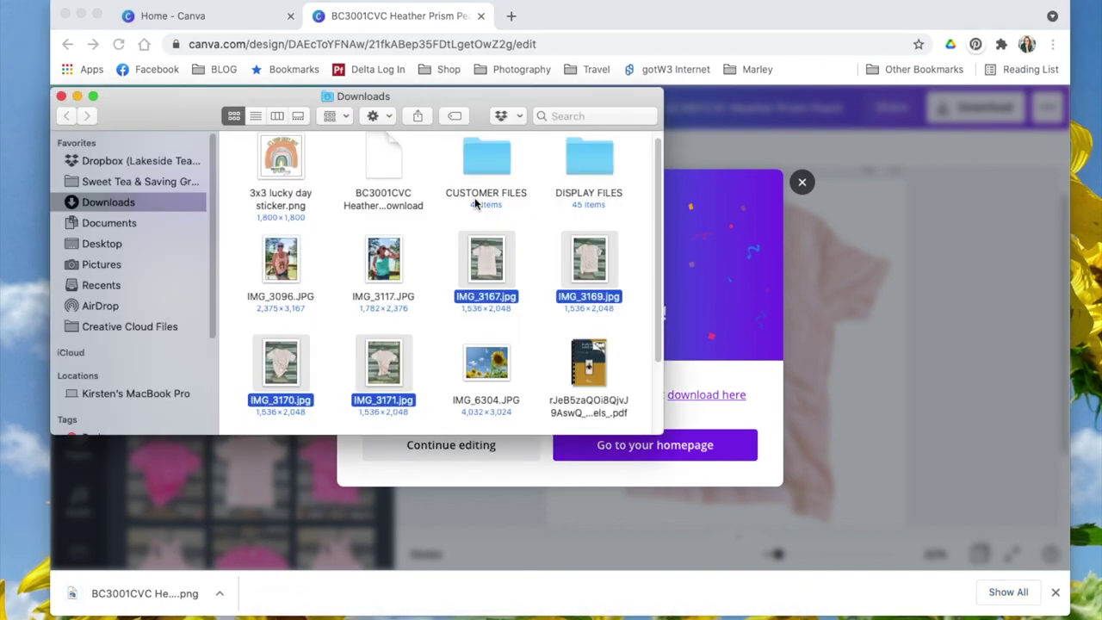
click(387, 166)
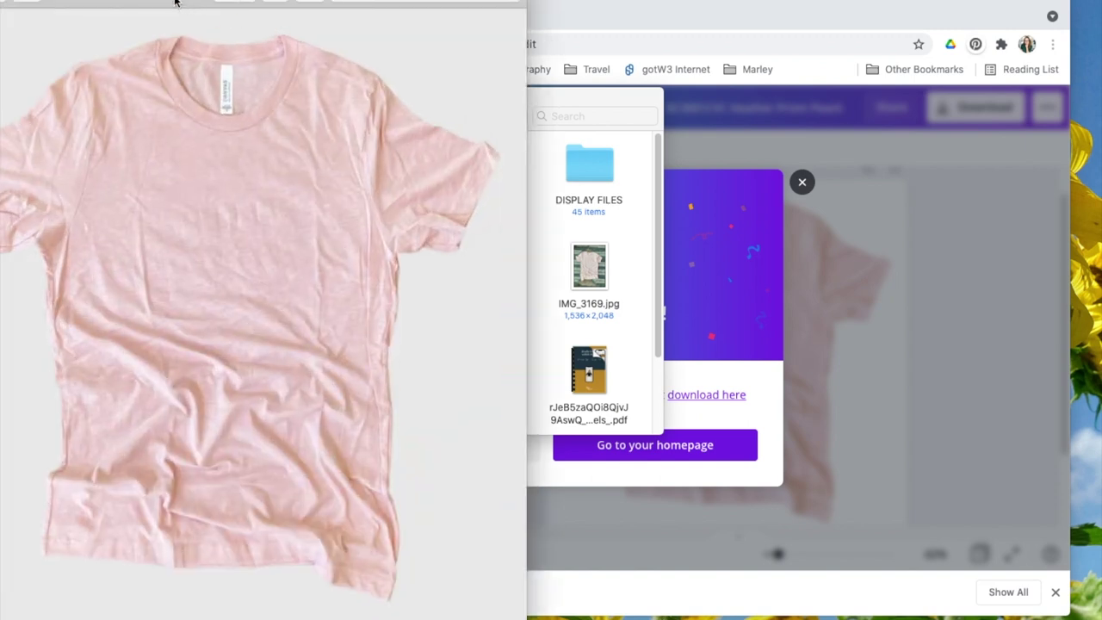
drag(176, 4, 466, 26)
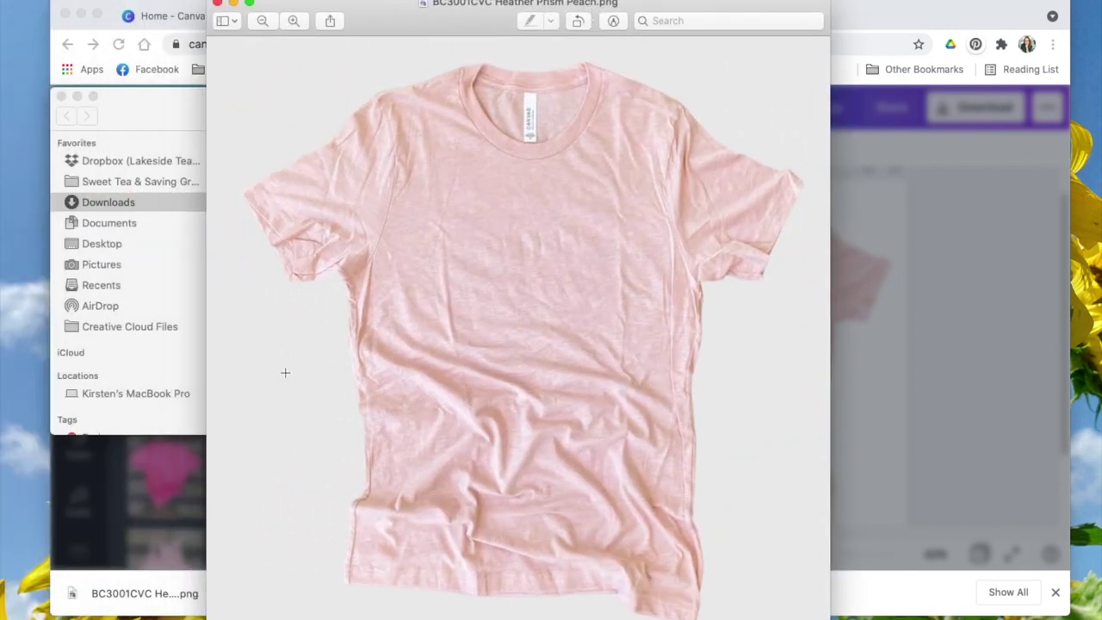
click(217, 5)
click(948, 364)
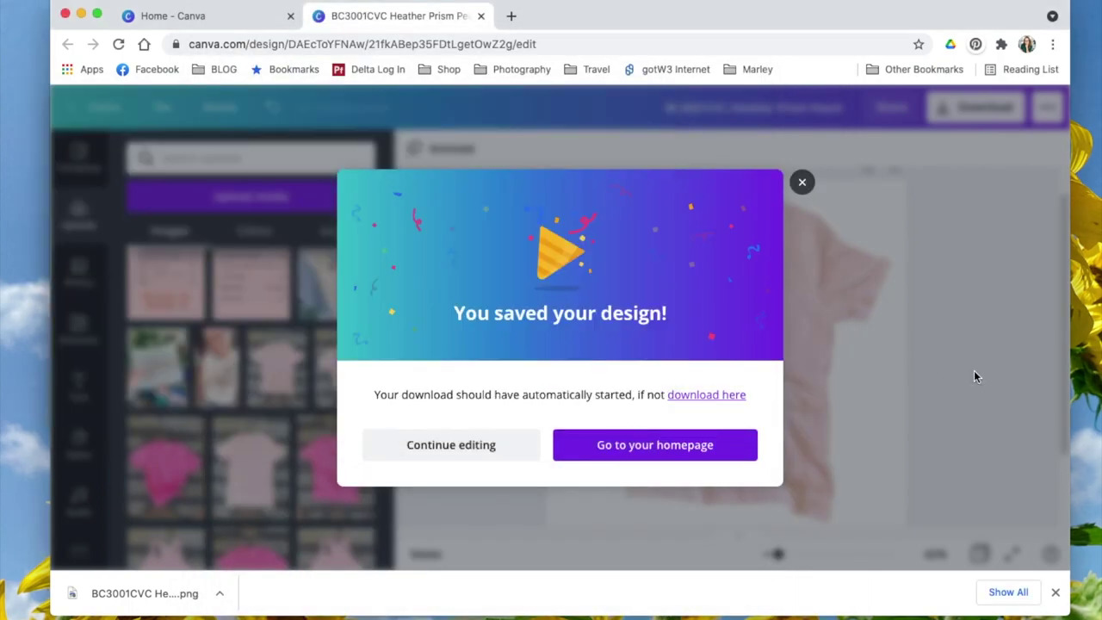
click(974, 371)
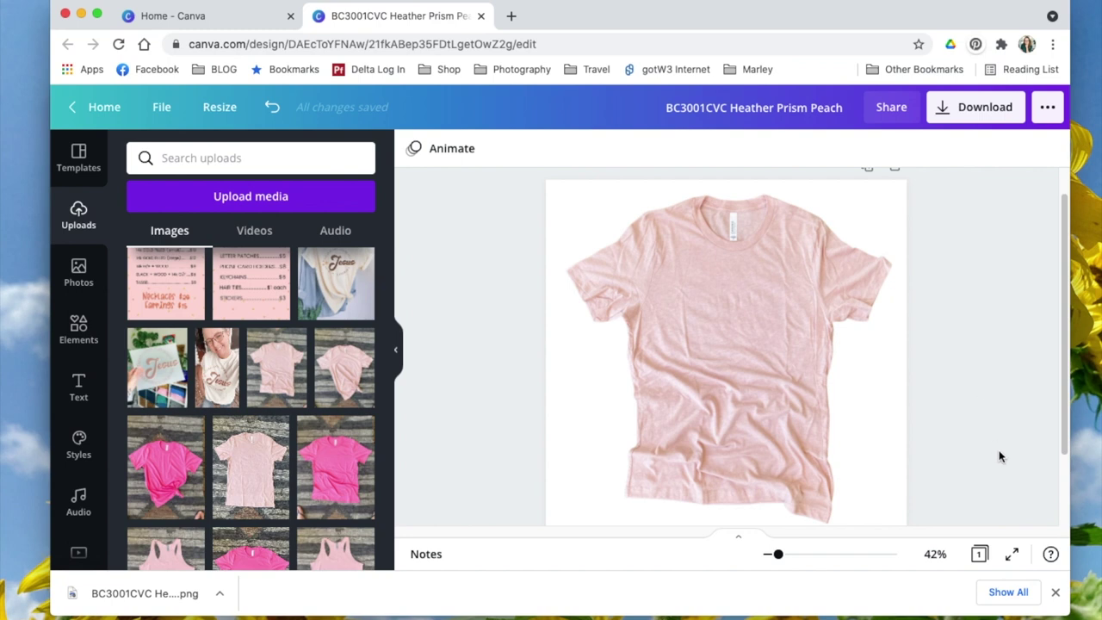
- Close the browser's download bar and delete the T-shirt image from the page
click(1057, 595)
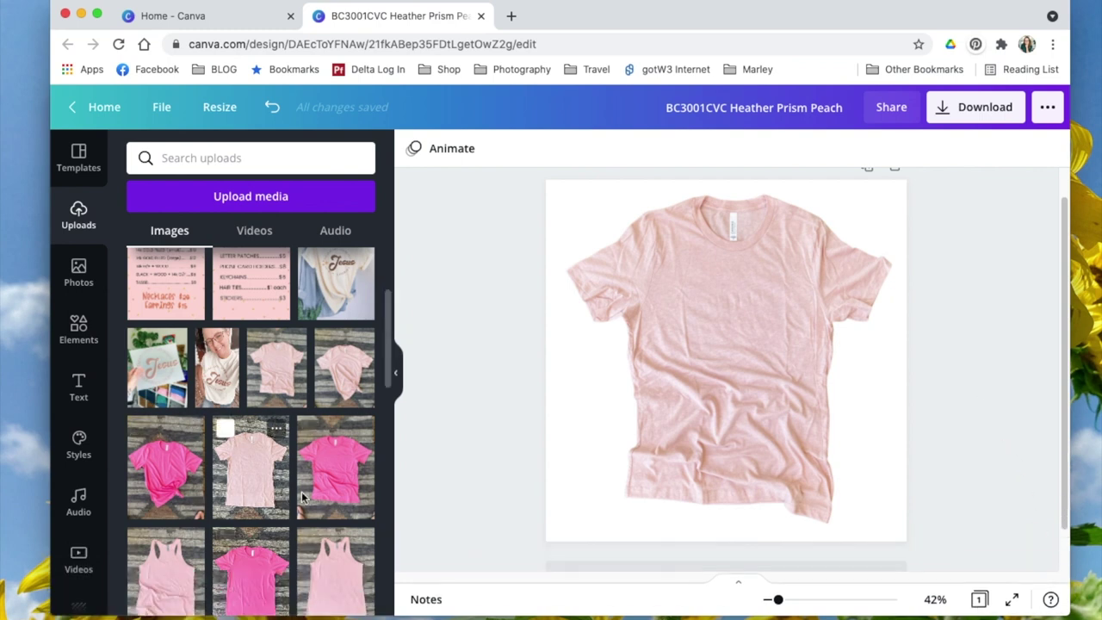
scroll(308, 469, up, 3)
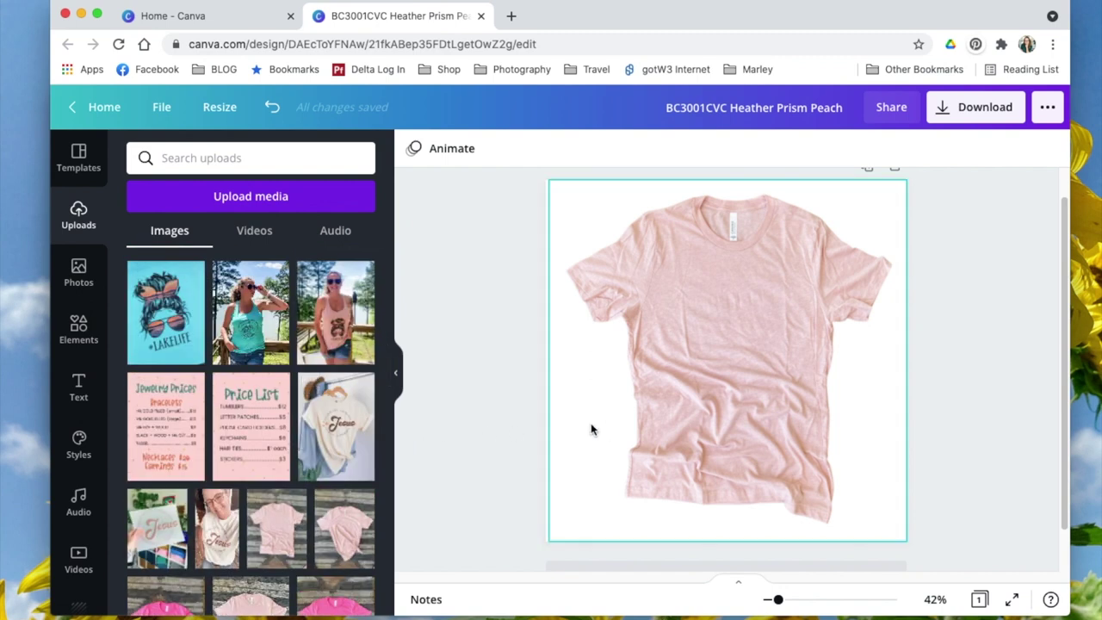
click(678, 418)
key(Delete)
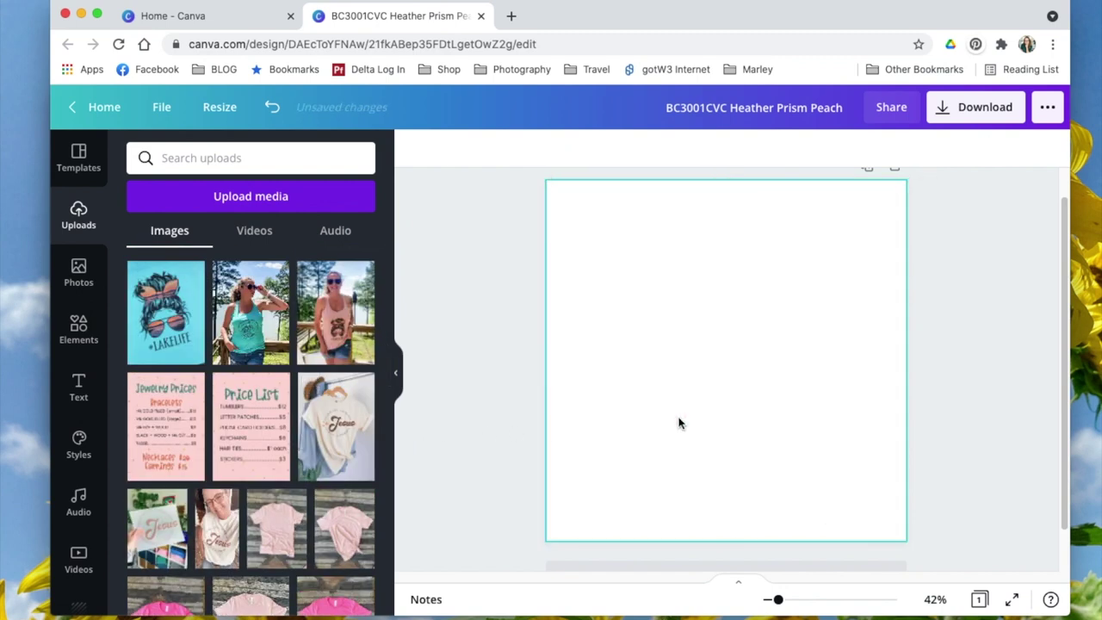
- Drag the transparent T-shirt PNG from Downloads into Canva's Uploads panel
click(293, 608)
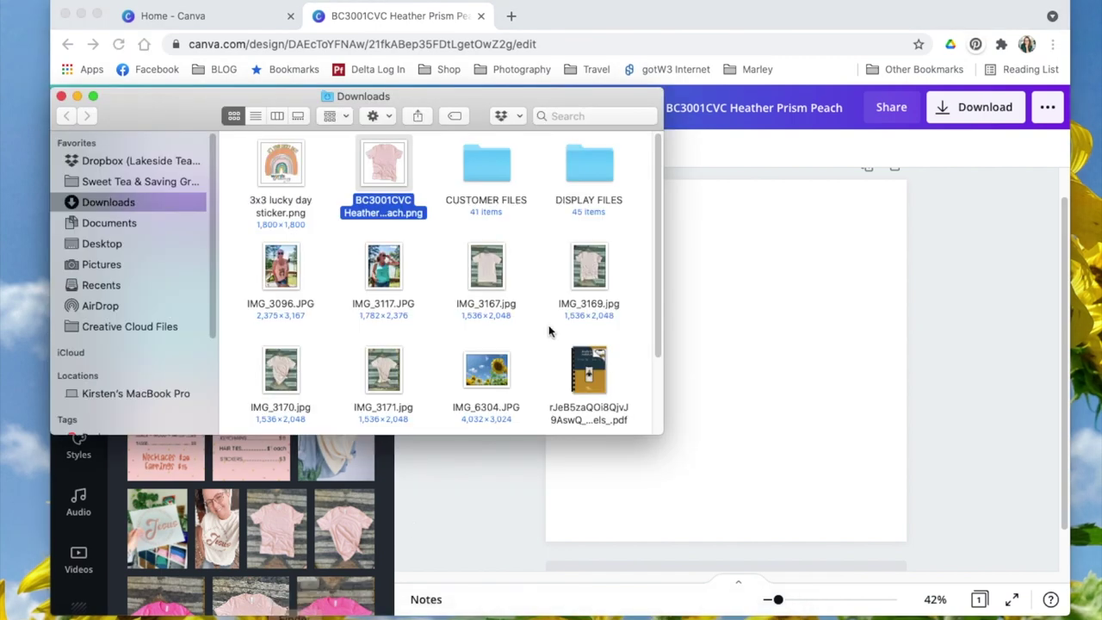
drag(385, 163, 337, 492)
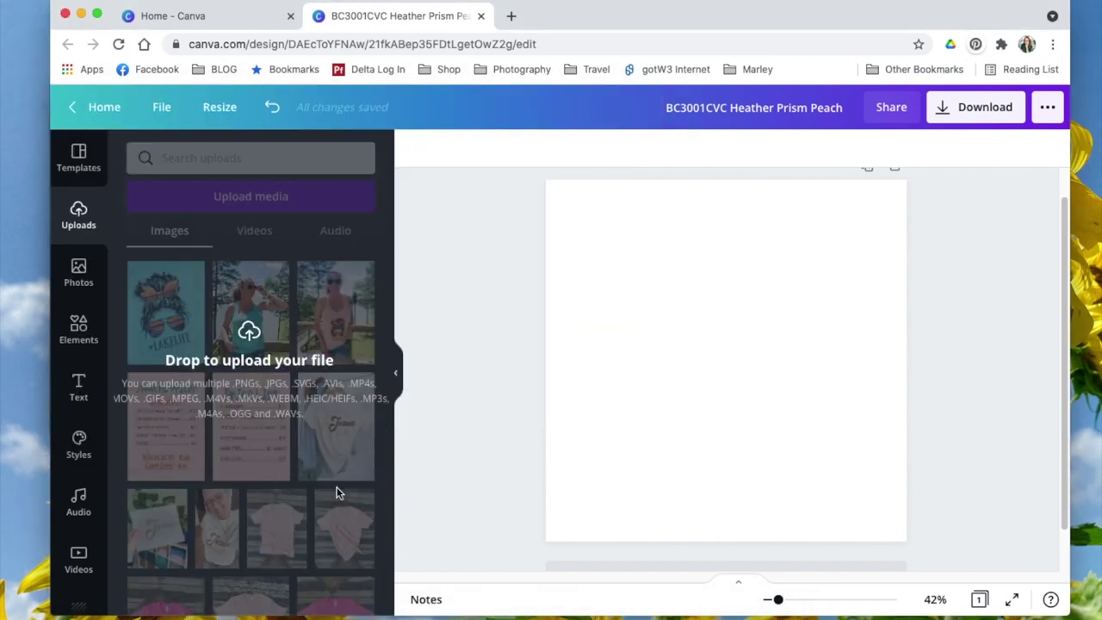
drag(424, 454, 424, 454)
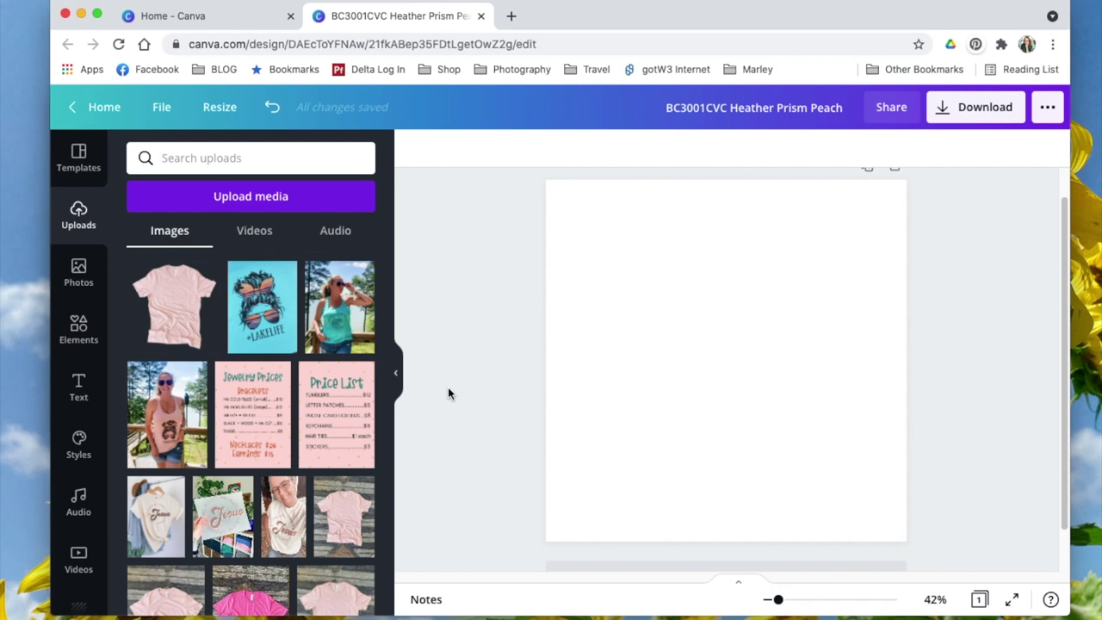
- Add the transparent peach T-shirt PNG from Uploads and enlarge it to fill the page
click(184, 319)
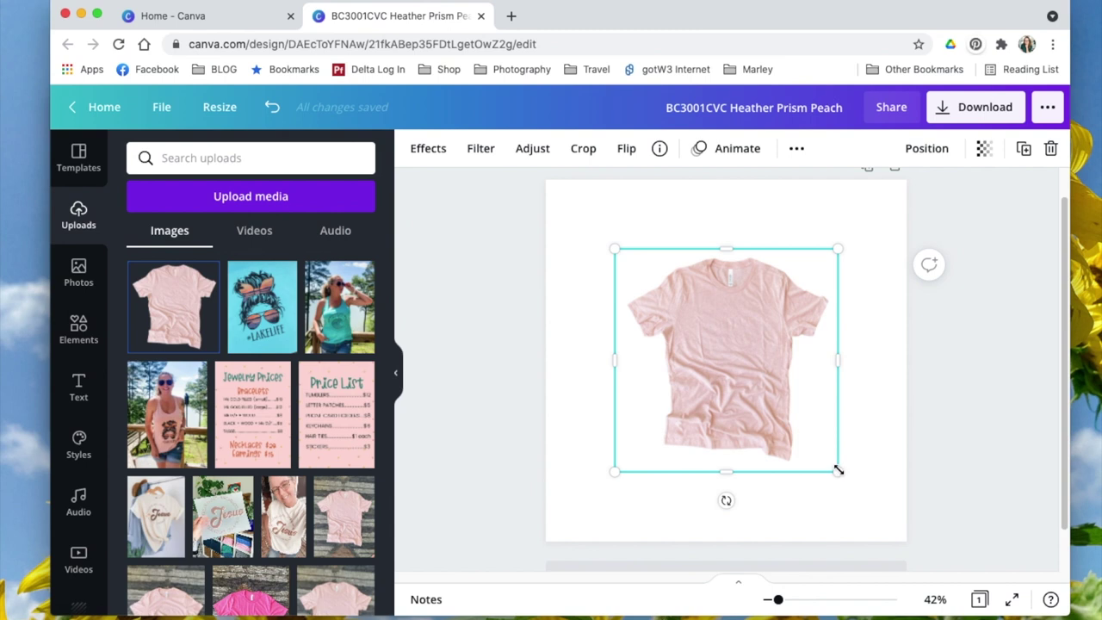
drag(835, 471, 901, 544)
drag(615, 248, 551, 176)
click(467, 340)
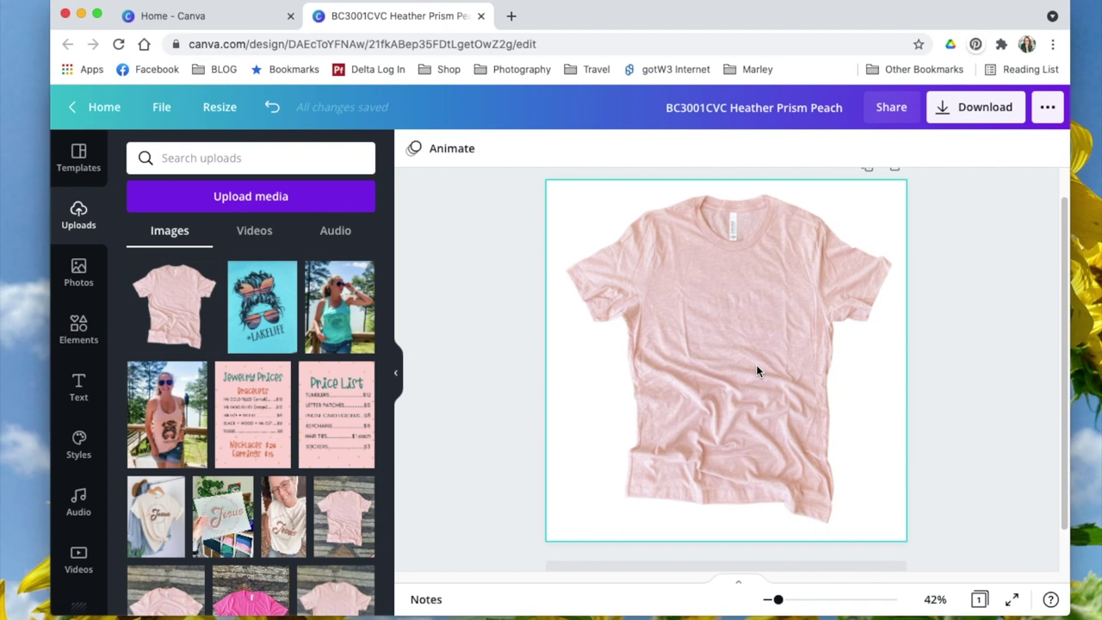
scroll(263, 450, down, 1)
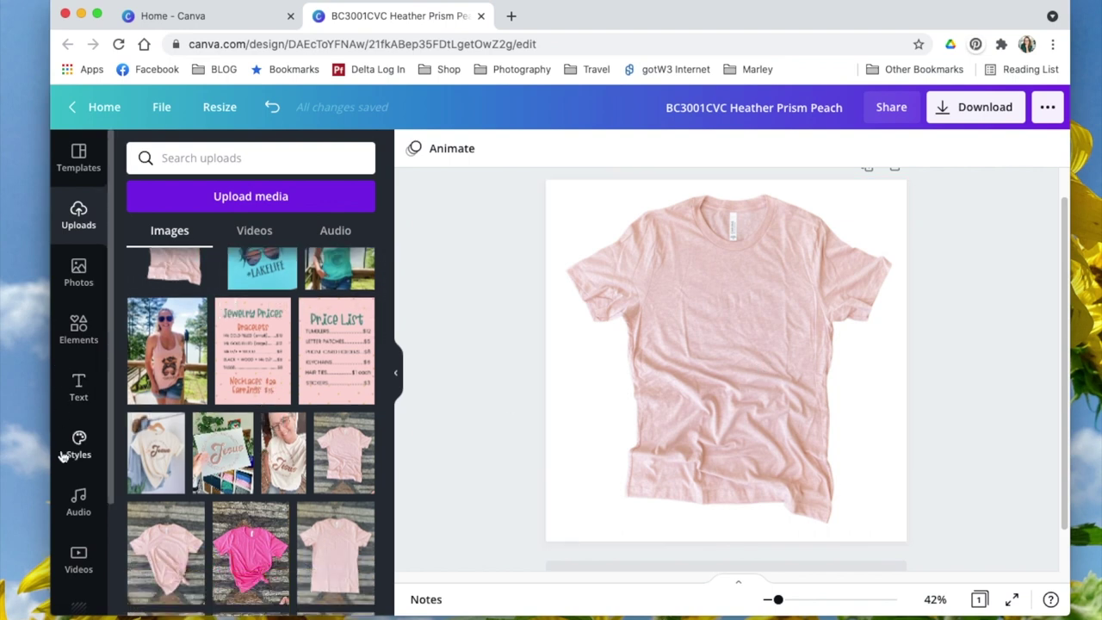
- Open Folders > Supacolor Art and browse its design images
scroll(74, 508, down, 3)
click(80, 534)
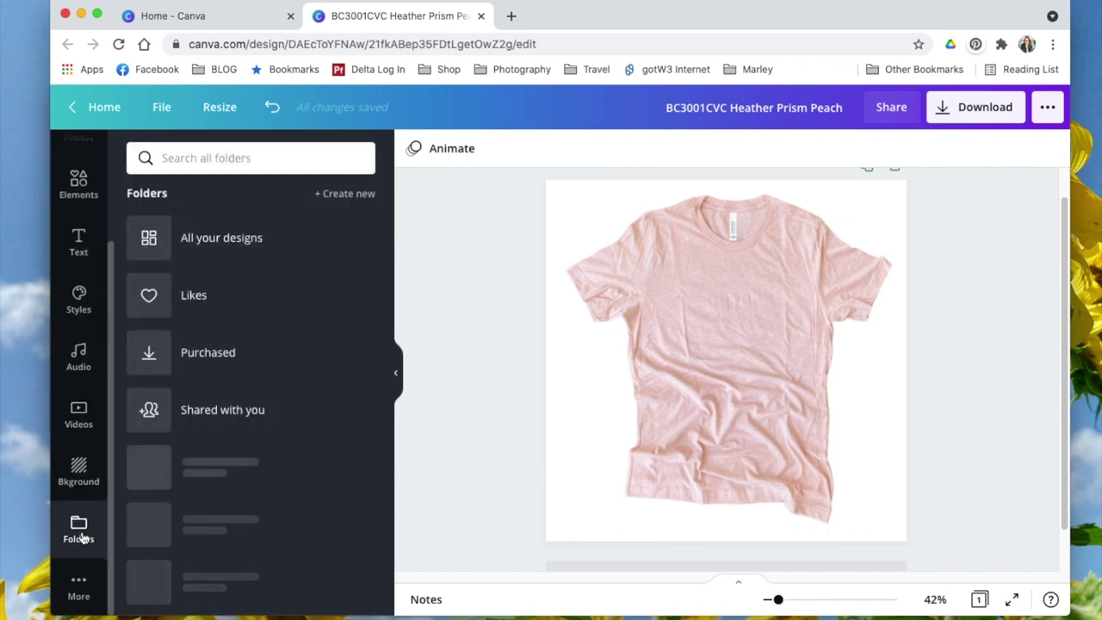
scroll(264, 428, down, 10)
click(226, 382)
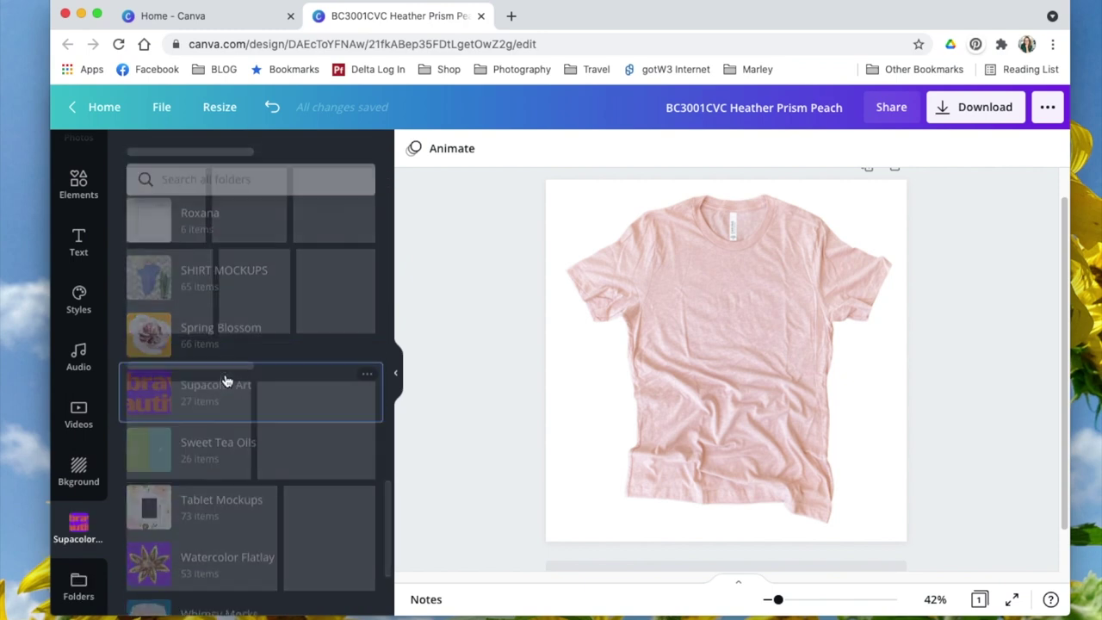
scroll(264, 412, down, 5)
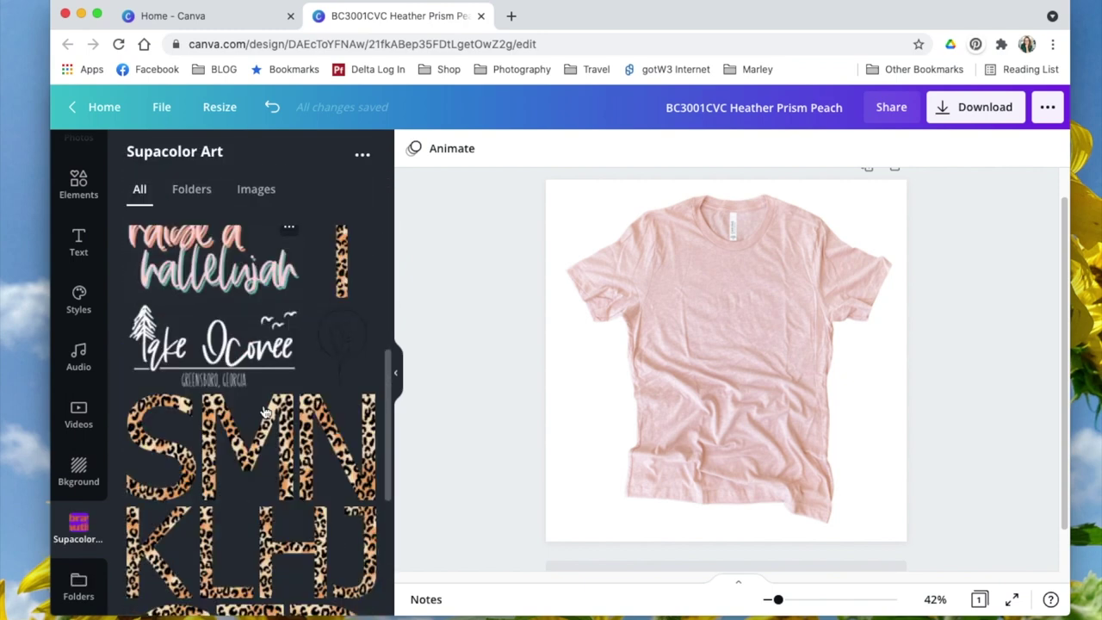
scroll(266, 413, down, 5)
scroll(233, 401, up, 10)
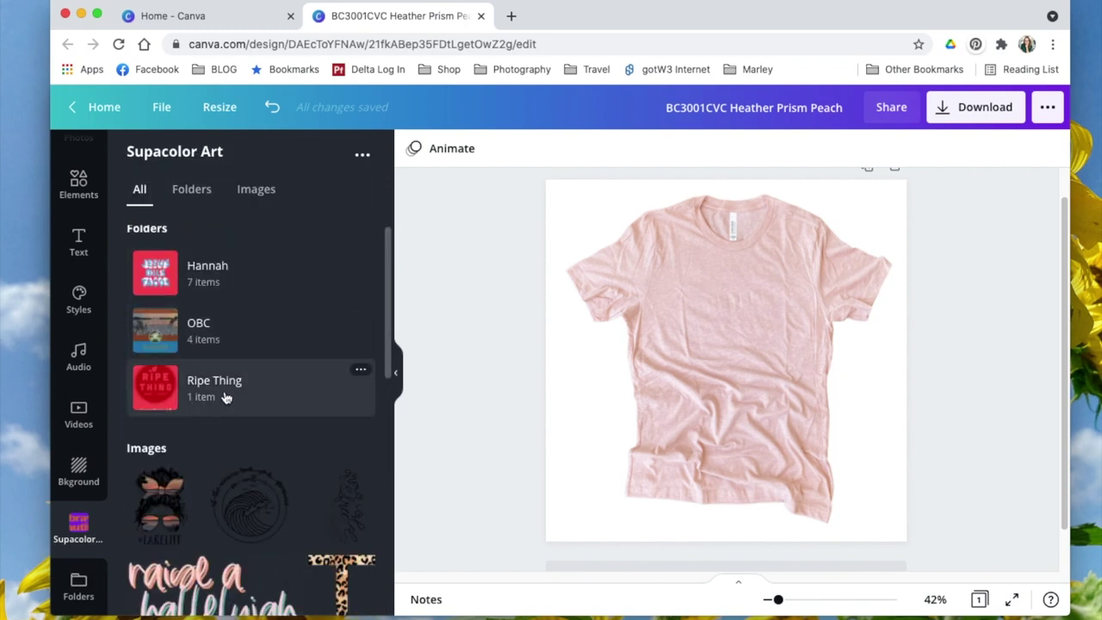
scroll(293, 393, down, 1)
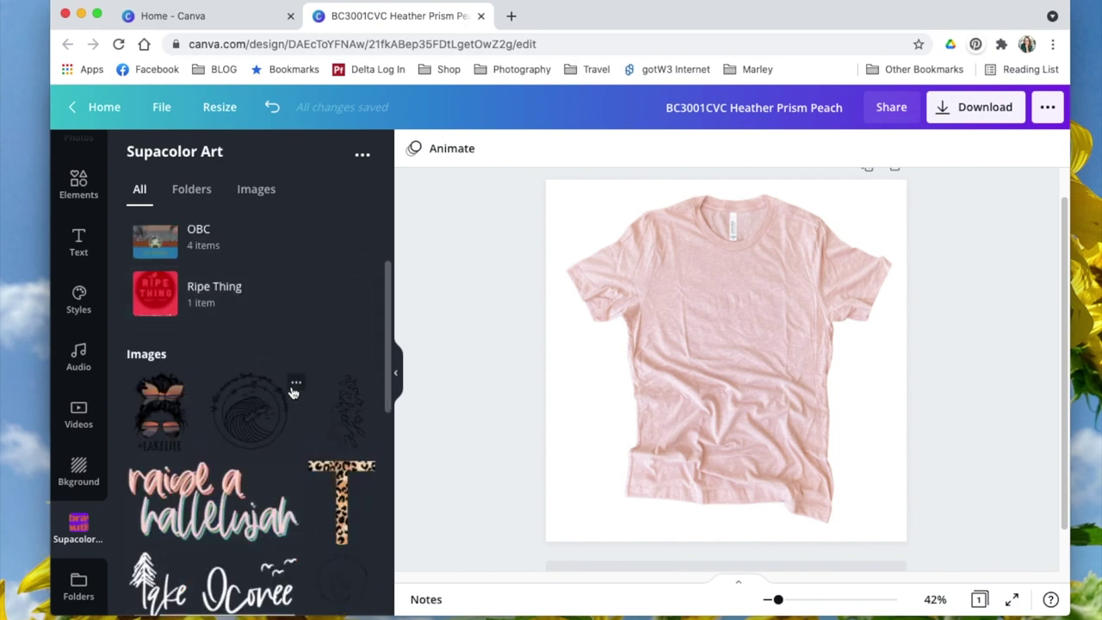
- Add the circular wave graphic, shrink it to about 406 wide and centre it on the shirt
click(245, 421)
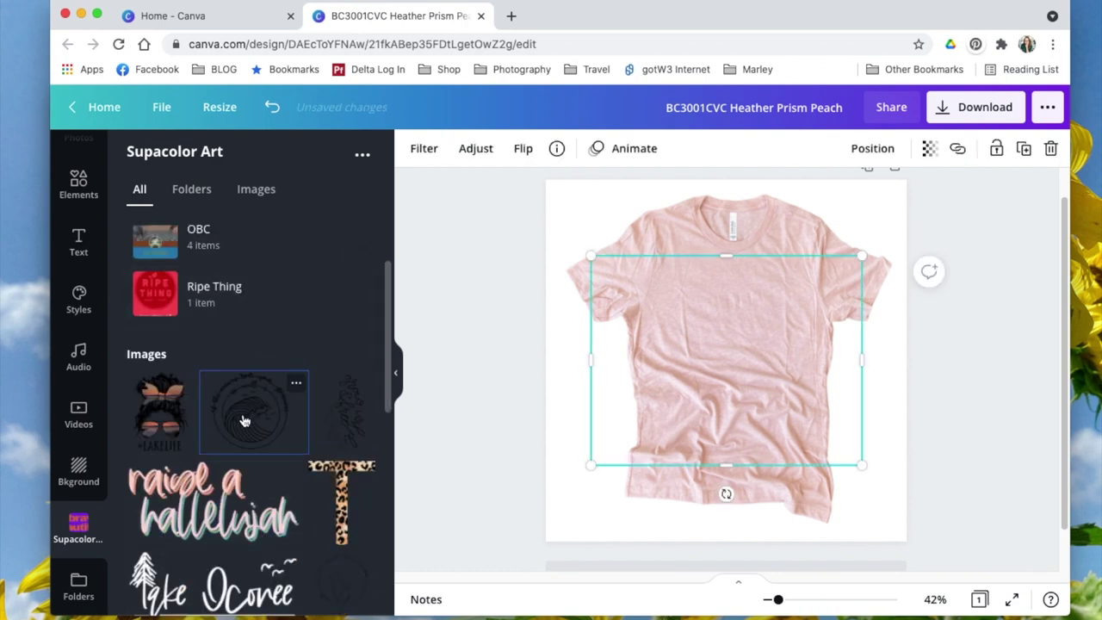
drag(589, 359, 603, 358)
drag(857, 362, 821, 361)
drag(608, 465, 685, 390)
drag(776, 325, 746, 331)
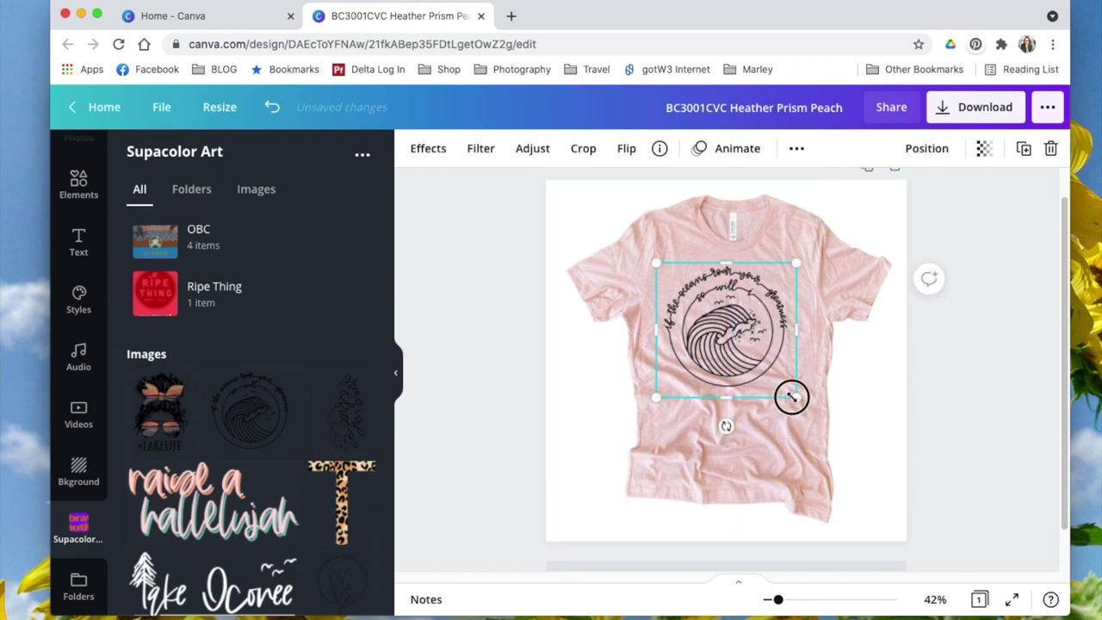
drag(790, 396, 790, 394)
drag(749, 342, 758, 342)
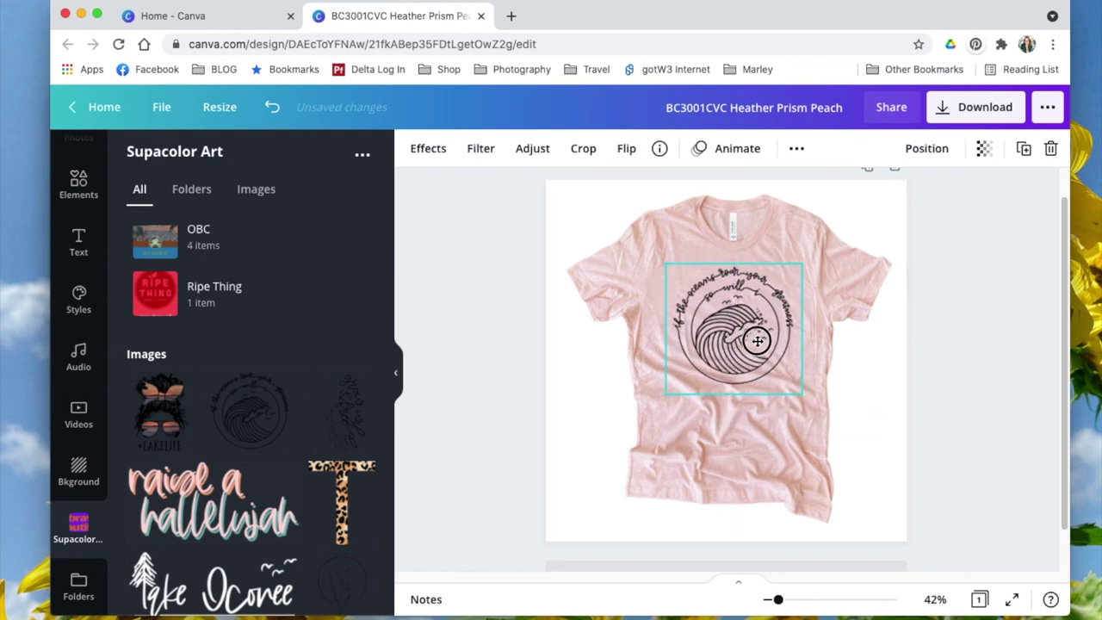
click(502, 385)
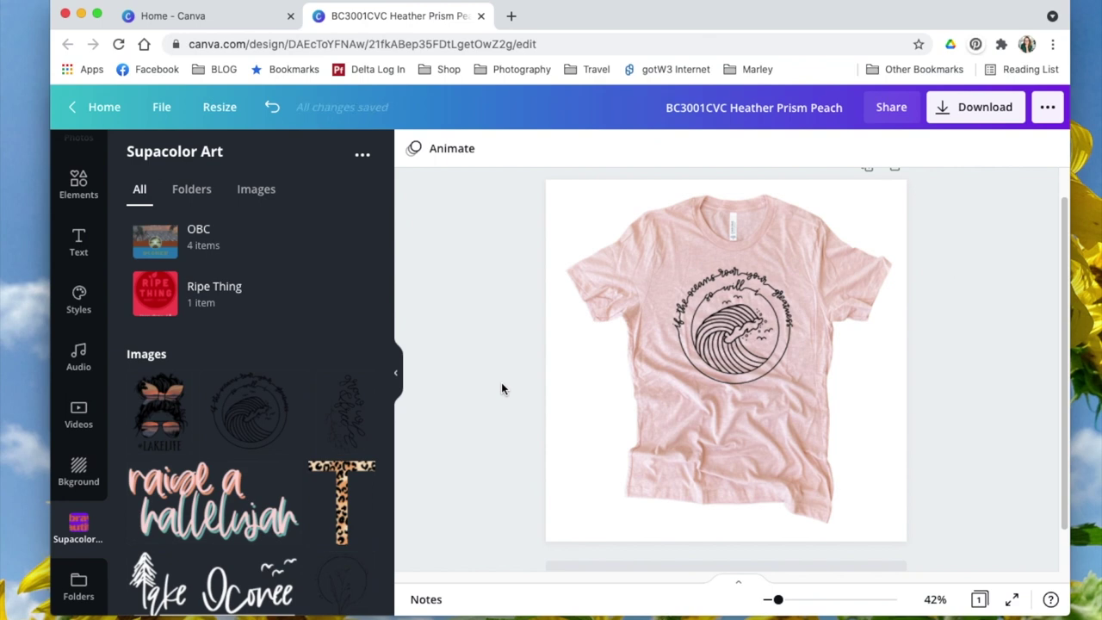
- Resize the wave graphic larger and re-centre it on the shirt
click(658, 392)
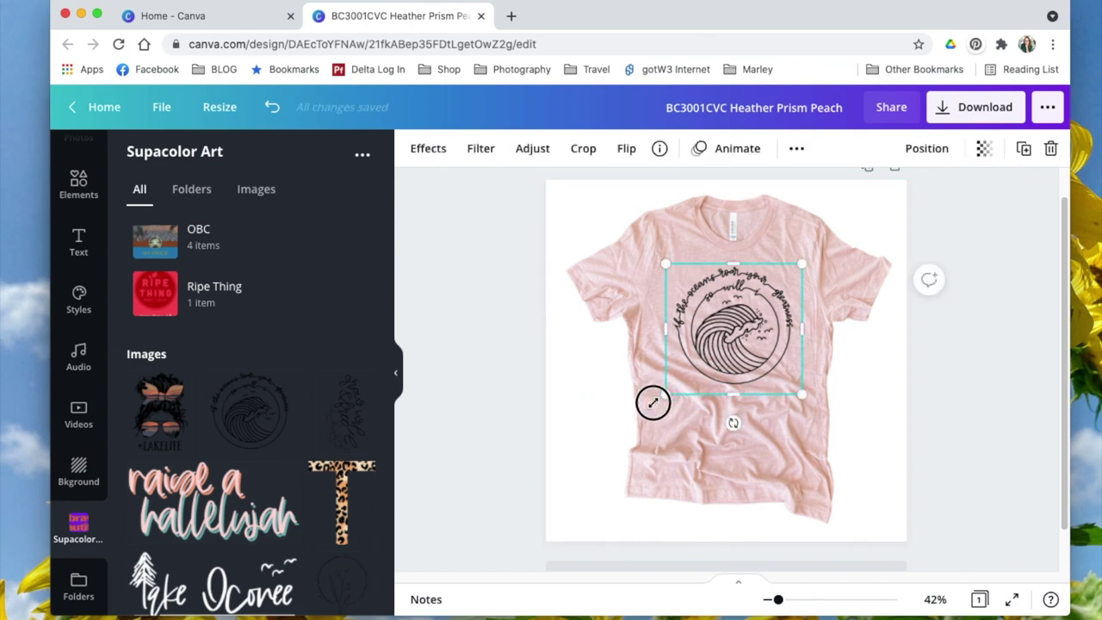
drag(653, 402, 625, 438)
drag(839, 457, 832, 462)
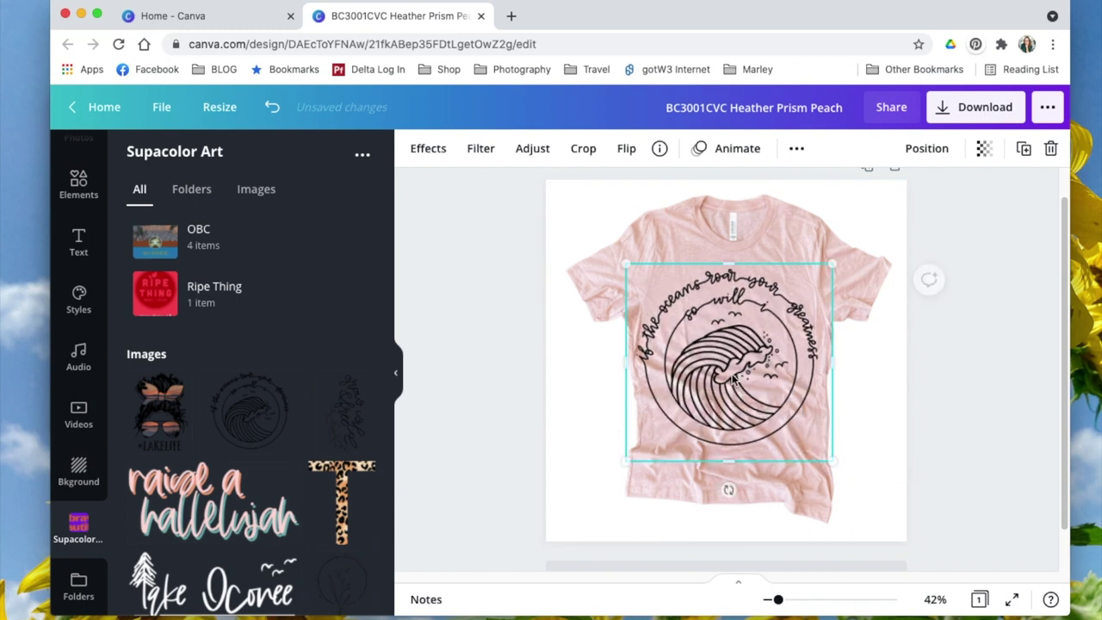
drag(733, 379, 737, 377)
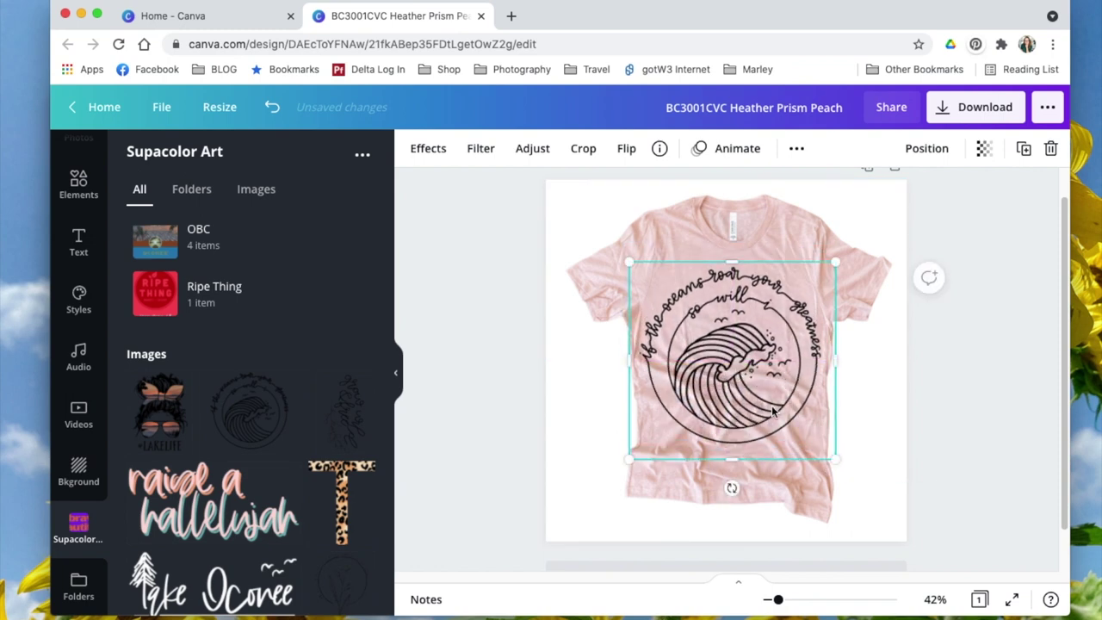
drag(836, 457, 733, 296)
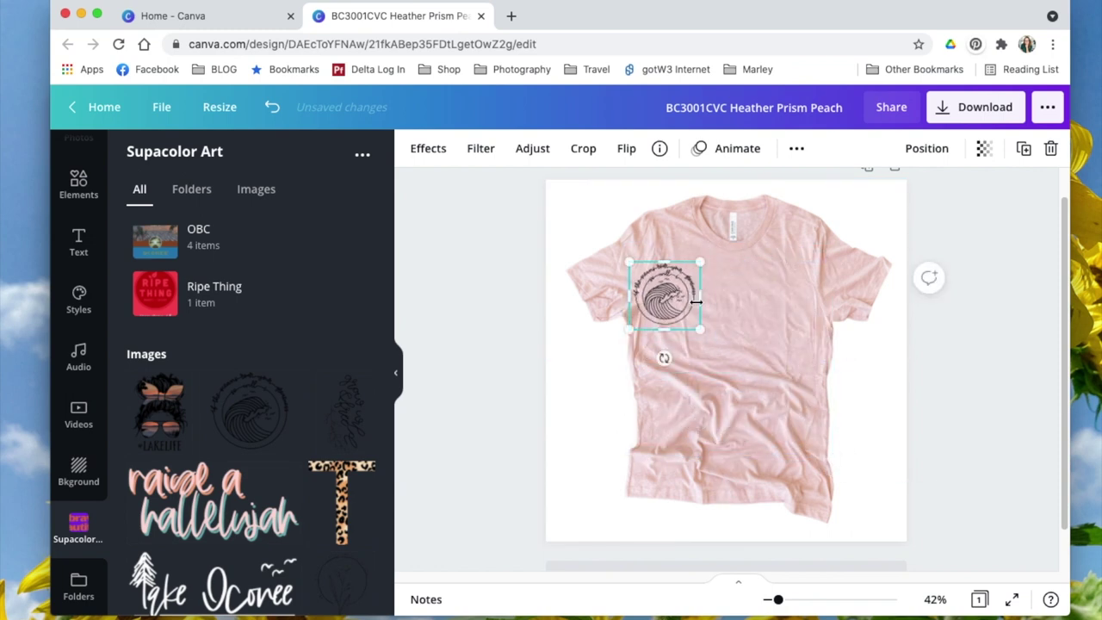
drag(665, 297, 725, 297)
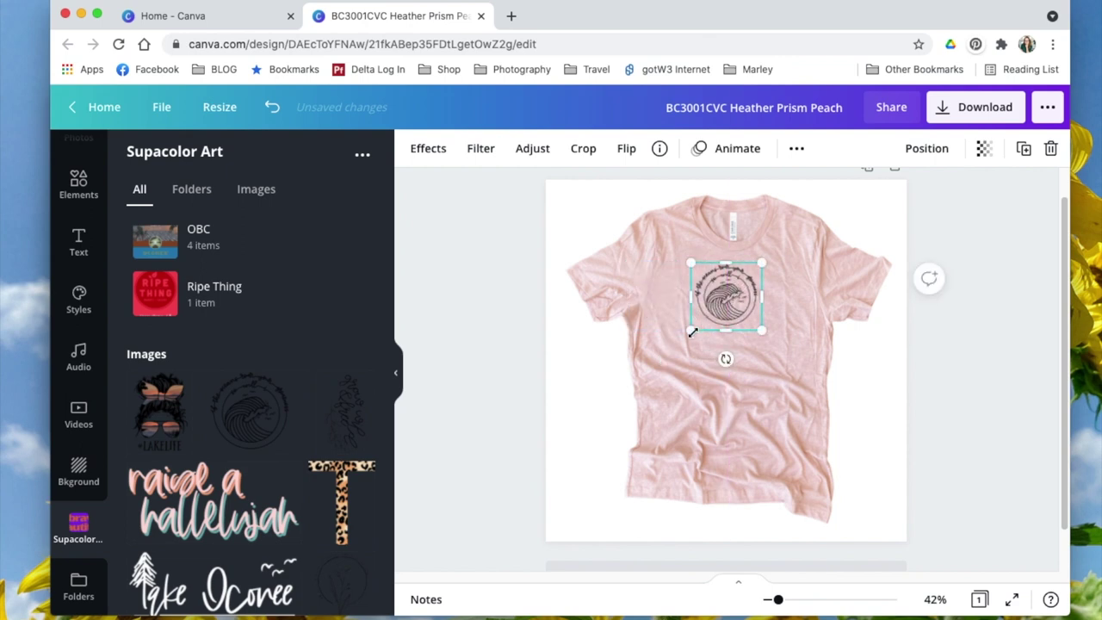
drag(692, 332, 648, 371)
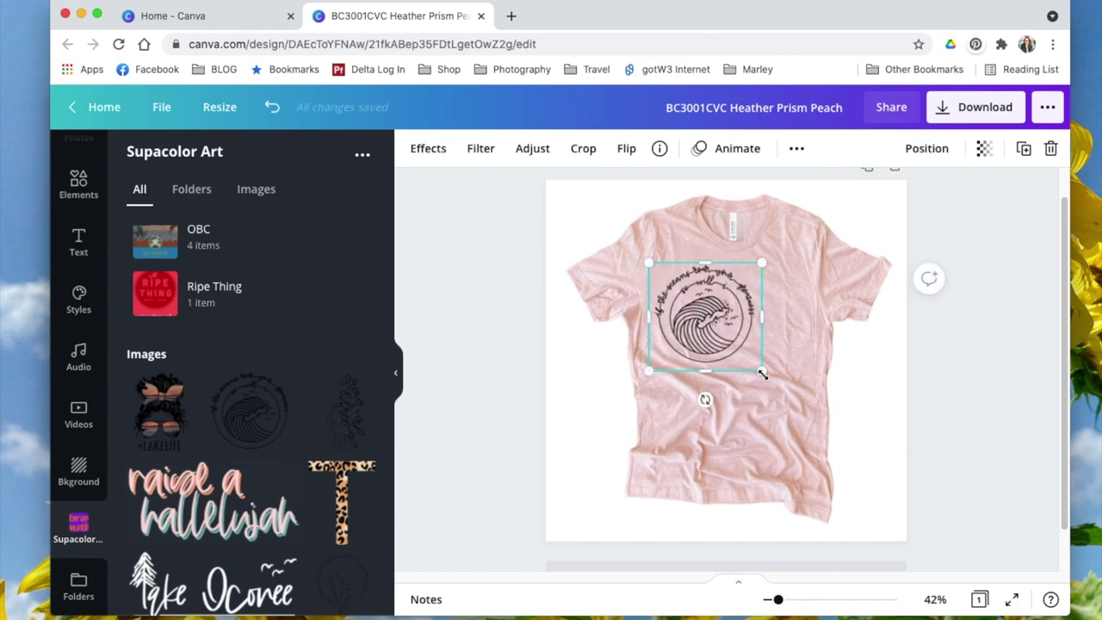
drag(762, 373, 805, 413)
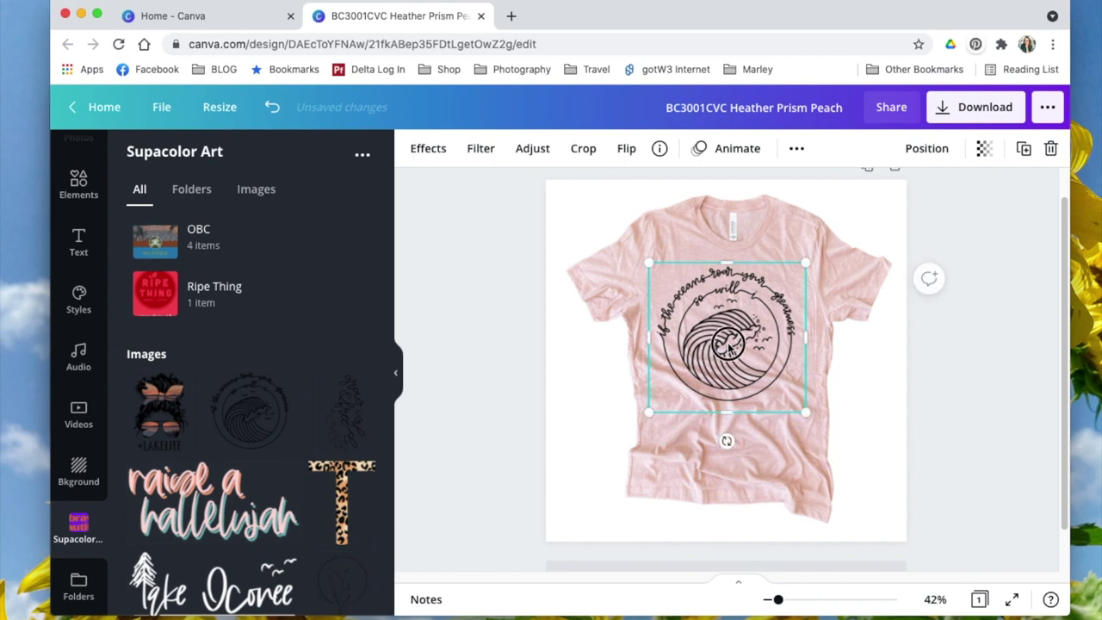
drag(727, 346, 725, 346)
click(499, 357)
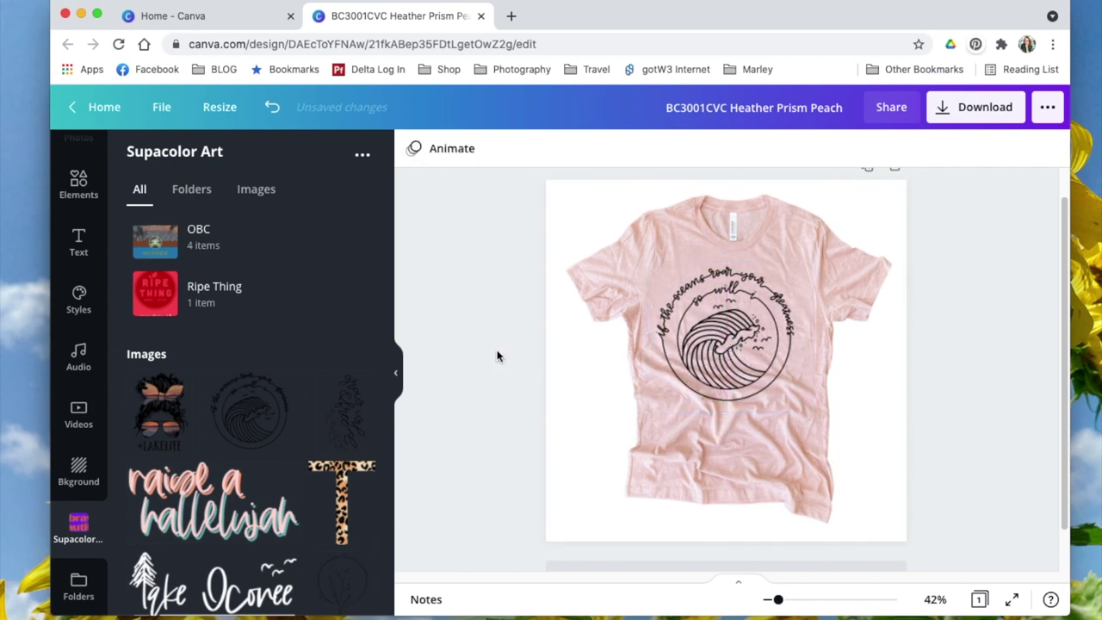
- Shrink the wave graphic slightly to sit centred on the chest, then bring up download options
click(730, 329)
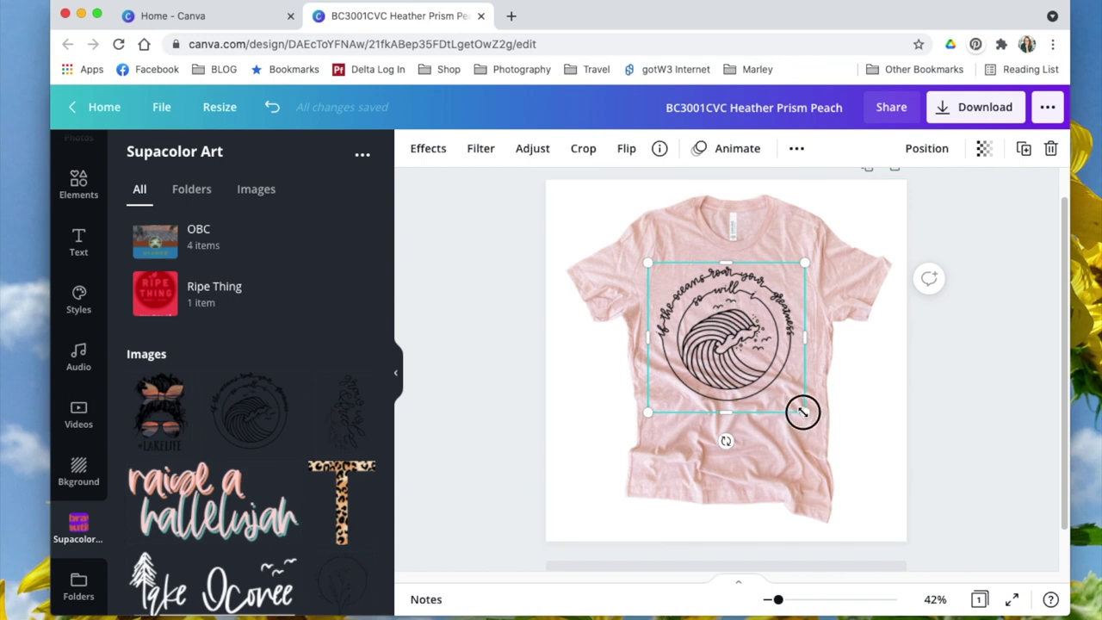
drag(802, 411, 791, 399)
drag(737, 358, 748, 356)
click(524, 368)
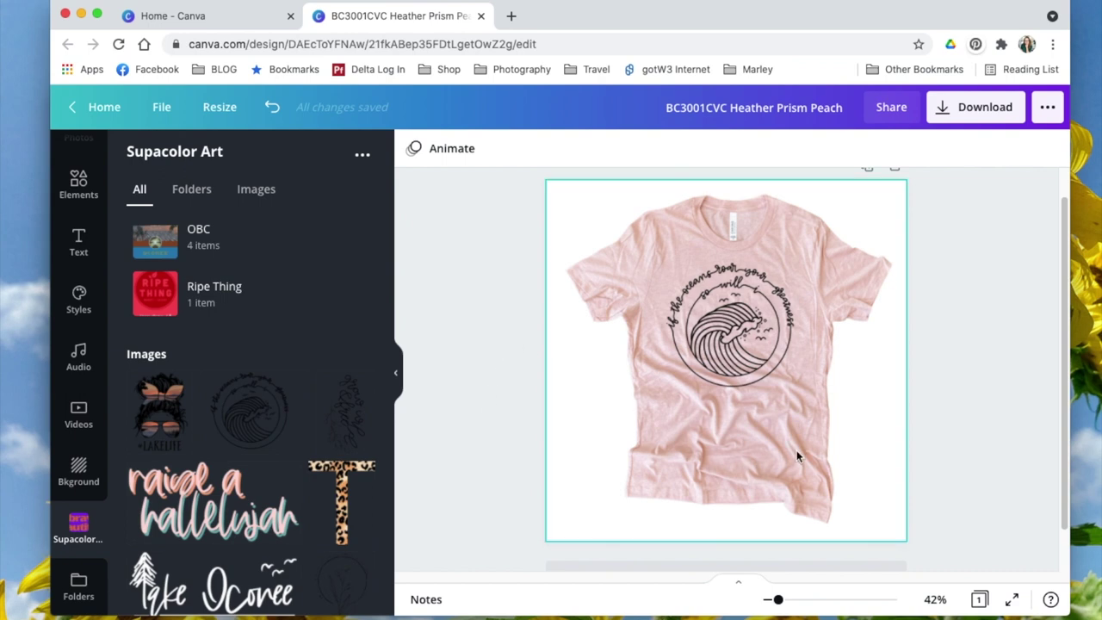
click(968, 110)
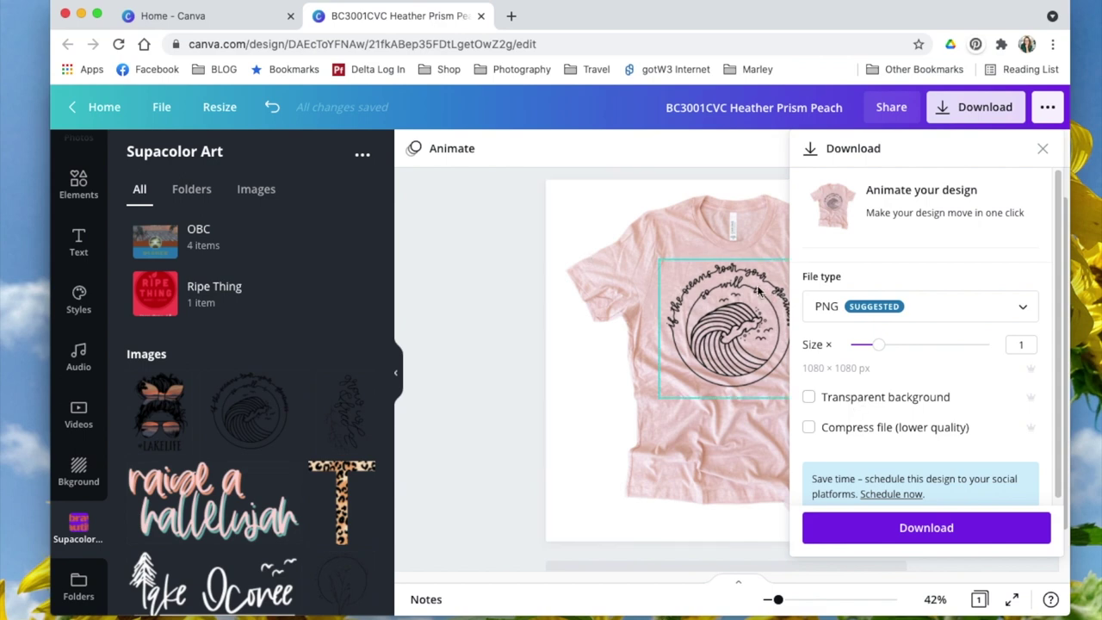
- Close the Download panel and add a blank second page below the wave-graphic shirt
click(510, 303)
scroll(623, 445, down, 2)
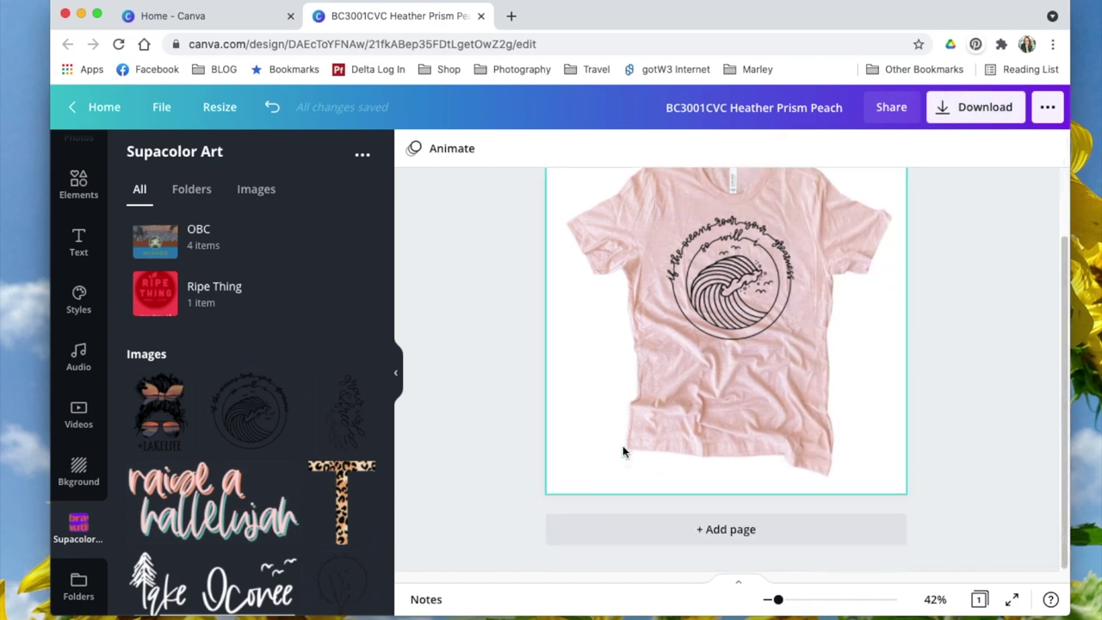
click(746, 556)
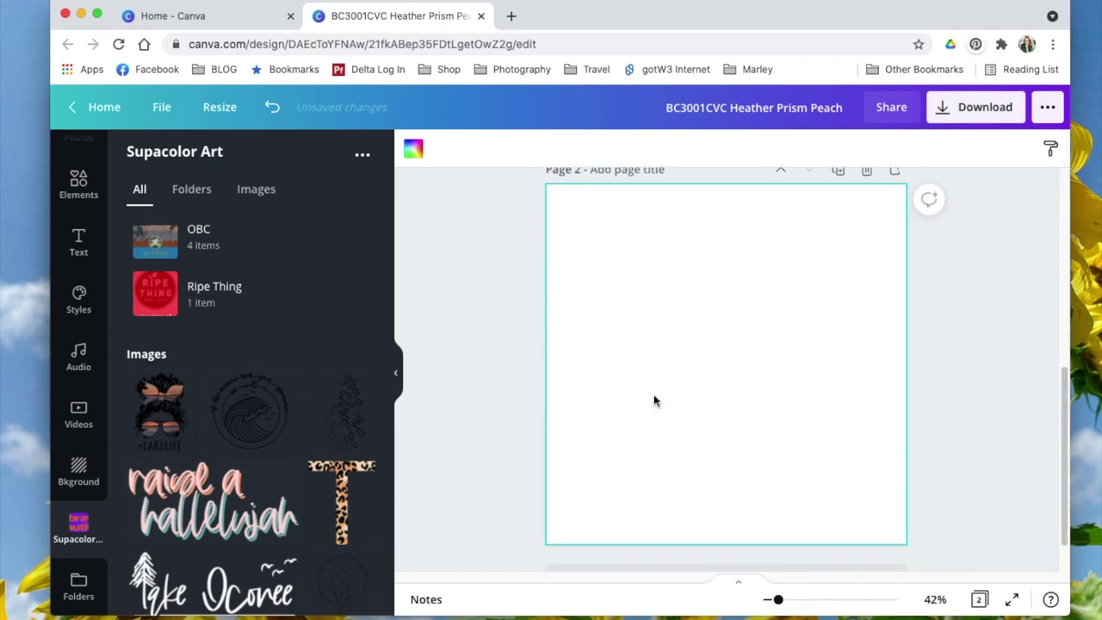
scroll(78, 362, up, 3)
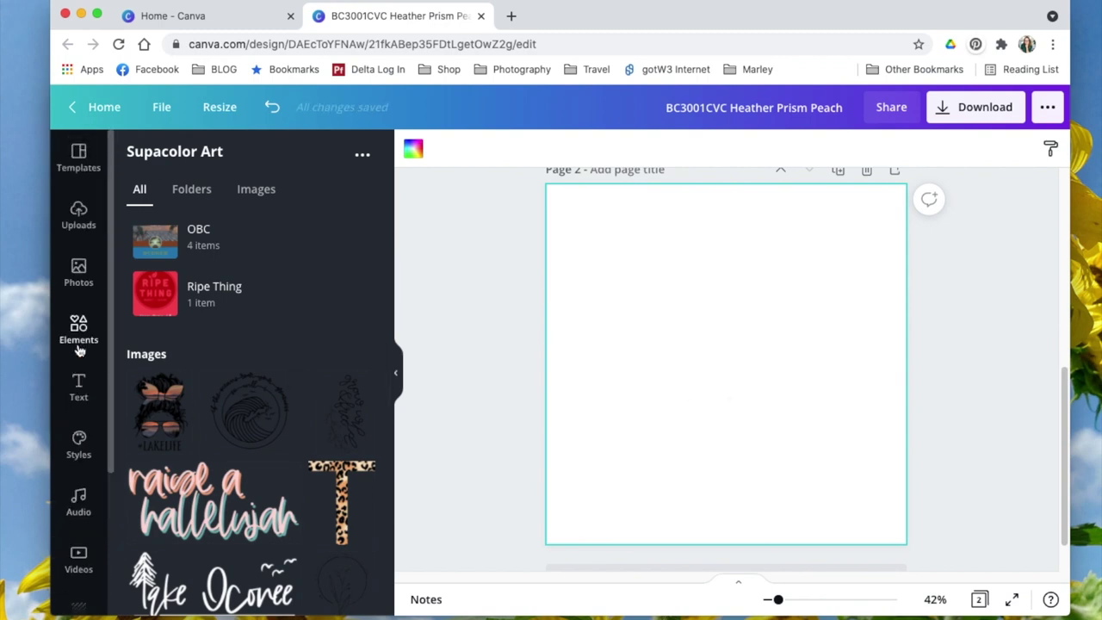
scroll(84, 431, down, 3)
scroll(81, 437, up, 3)
scroll(74, 349, down, 3)
- Add the knotted peach tee from Whimsy Mocks > BC3001CVC to page 2
click(78, 530)
scroll(262, 444, down, 2)
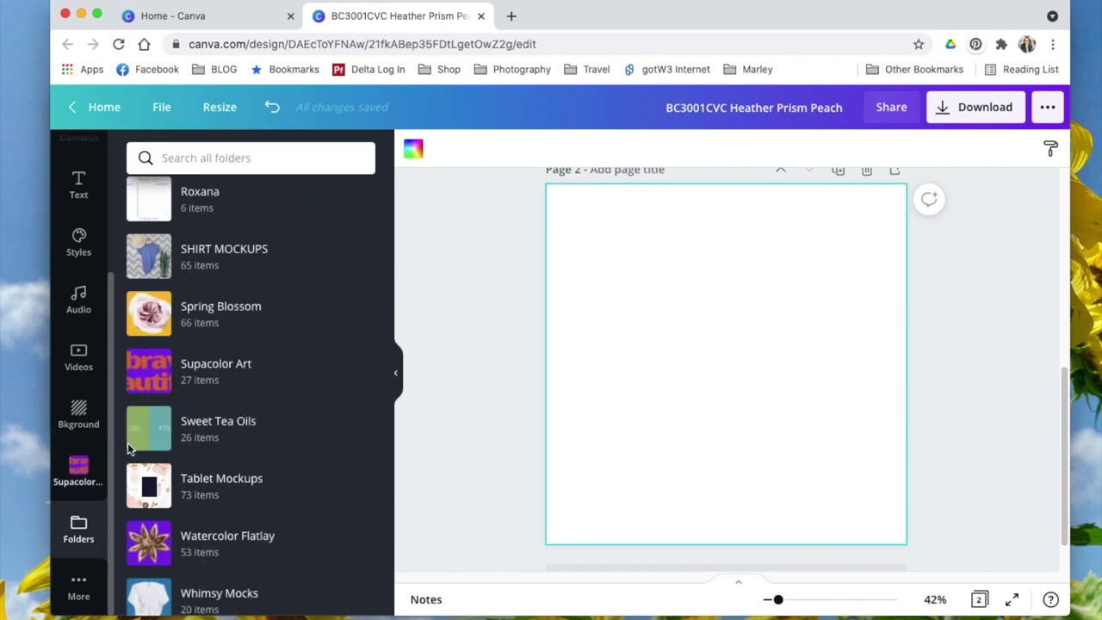
scroll(250, 426, down, 3)
click(197, 340)
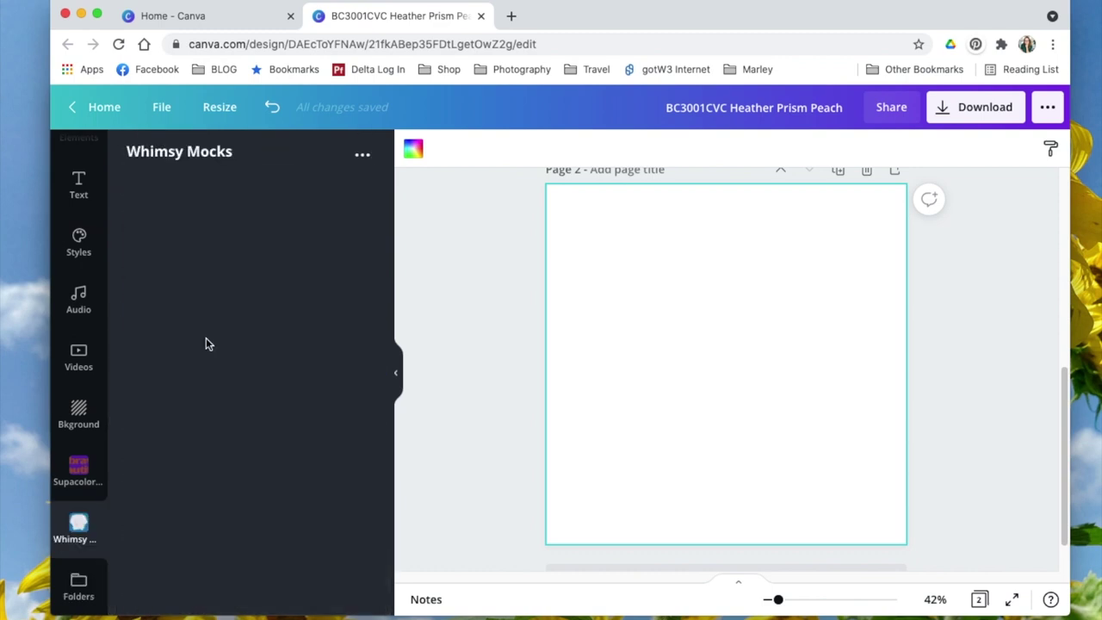
click(221, 274)
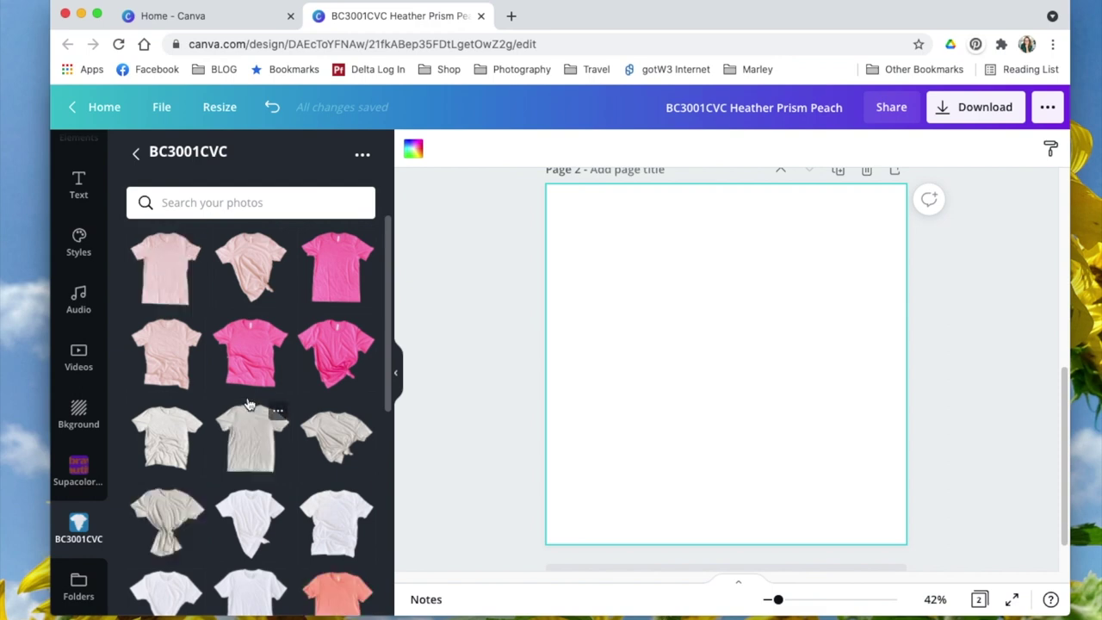
click(243, 281)
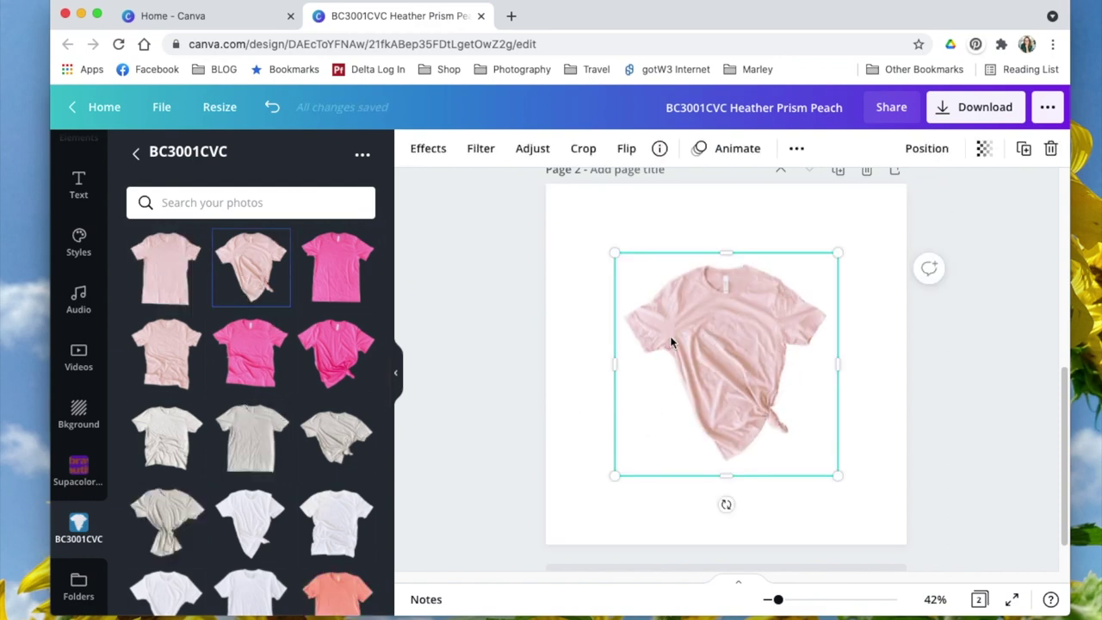
- Add the #LAKELIFE messy-bun graphic from Supacolor Art, shrunk and centred on the tee's chest
click(82, 465)
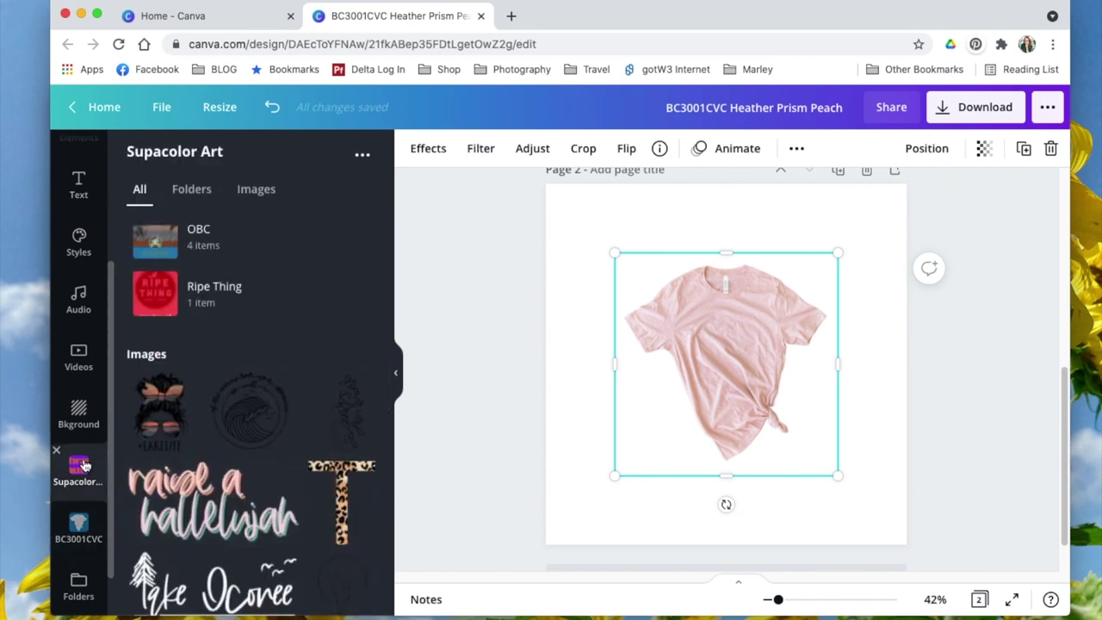
click(164, 414)
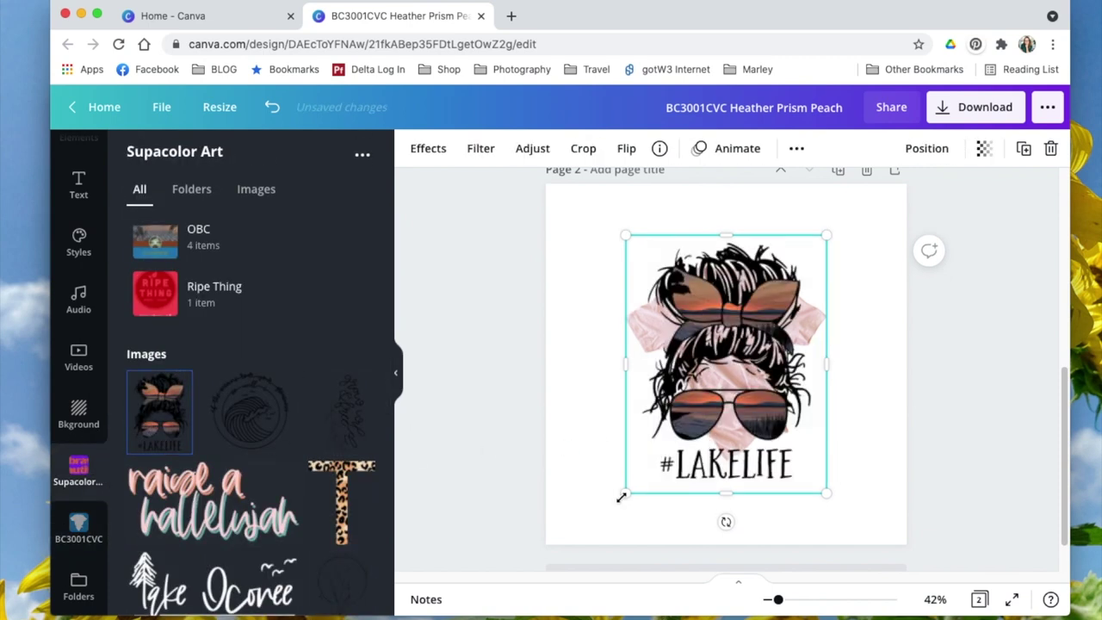
drag(622, 497, 761, 316)
drag(801, 284, 728, 353)
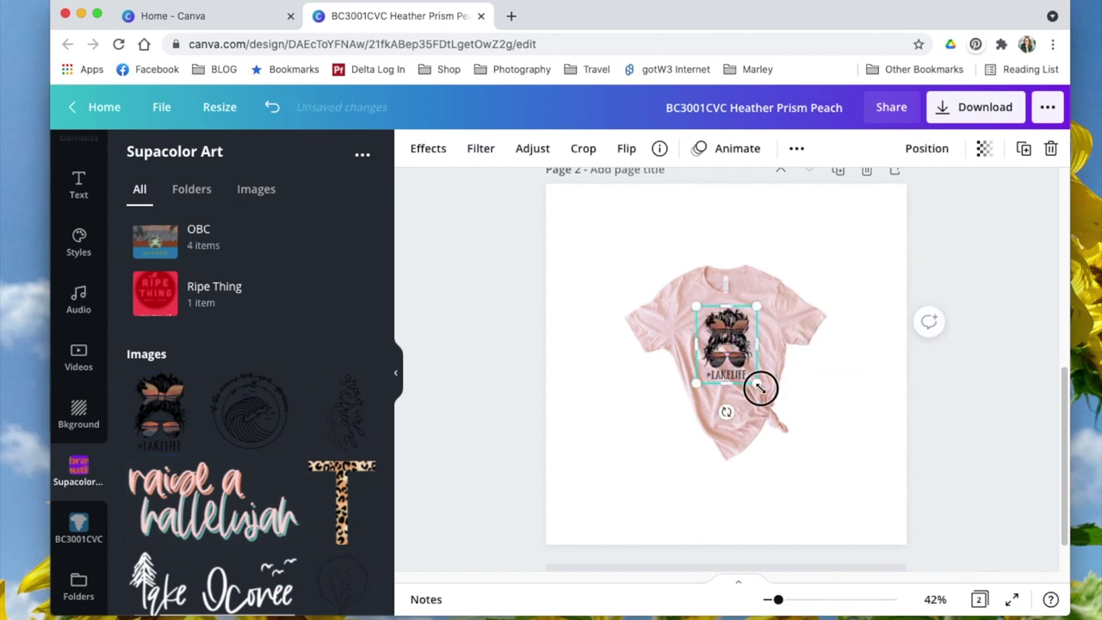
drag(760, 389, 715, 353)
click(582, 383)
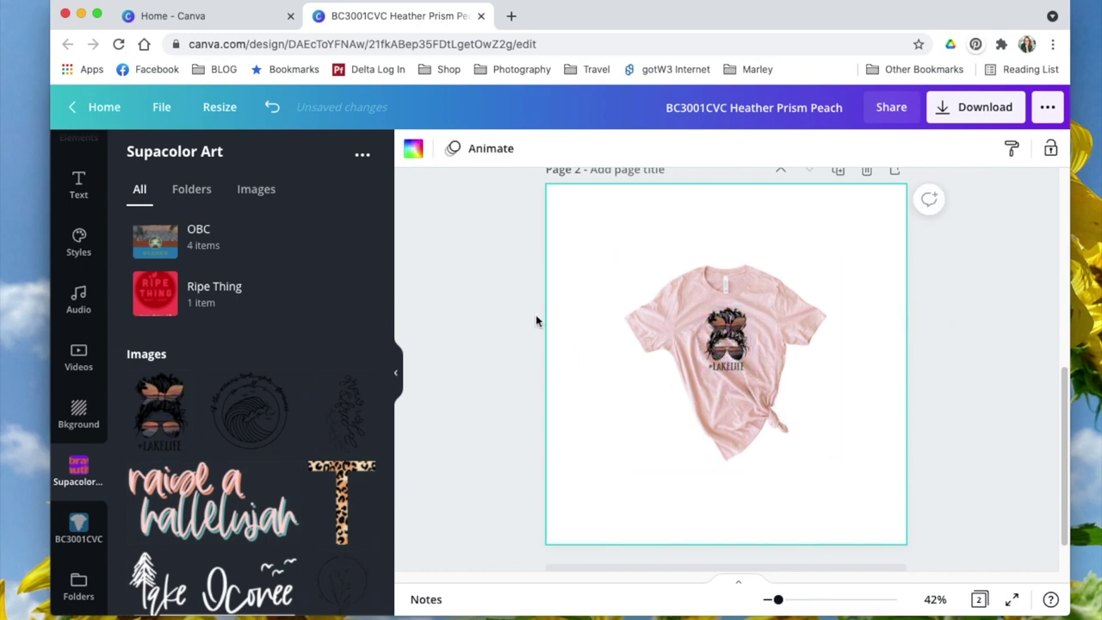
drag(501, 325, 801, 383)
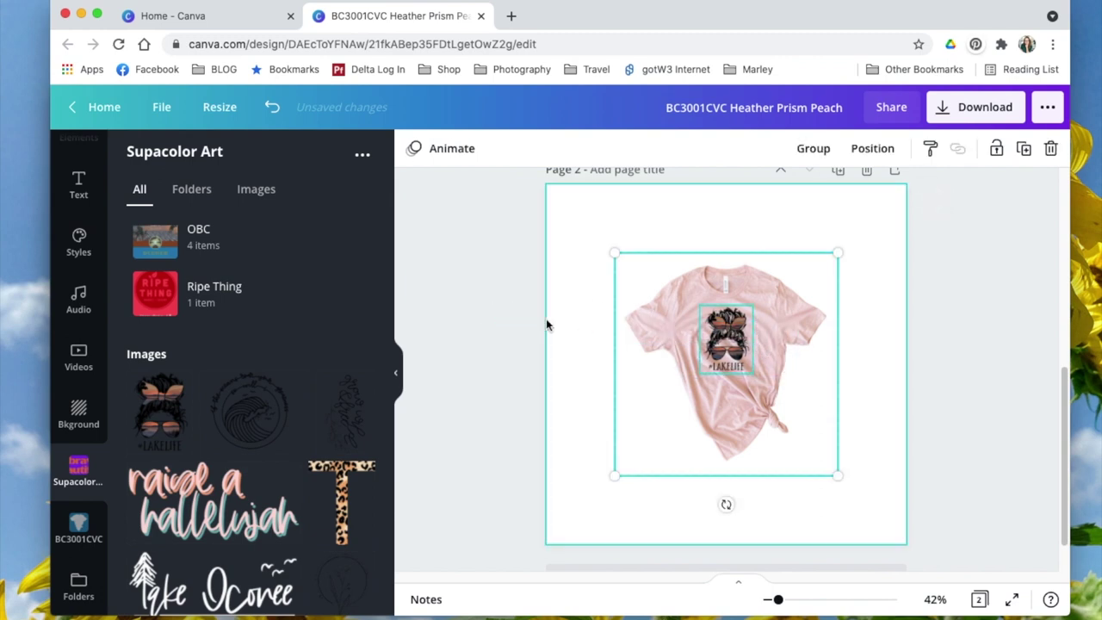
click(510, 323)
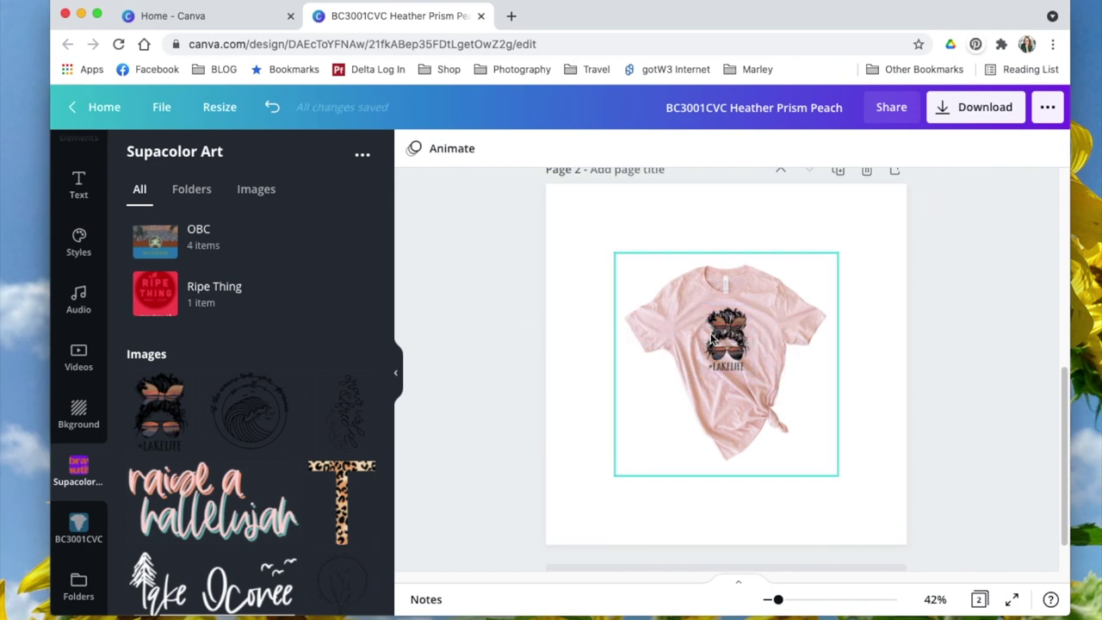
- Group the tee with the #LAKELIFE graphic, enlarge it, and tilt it about −11°
click(465, 351)
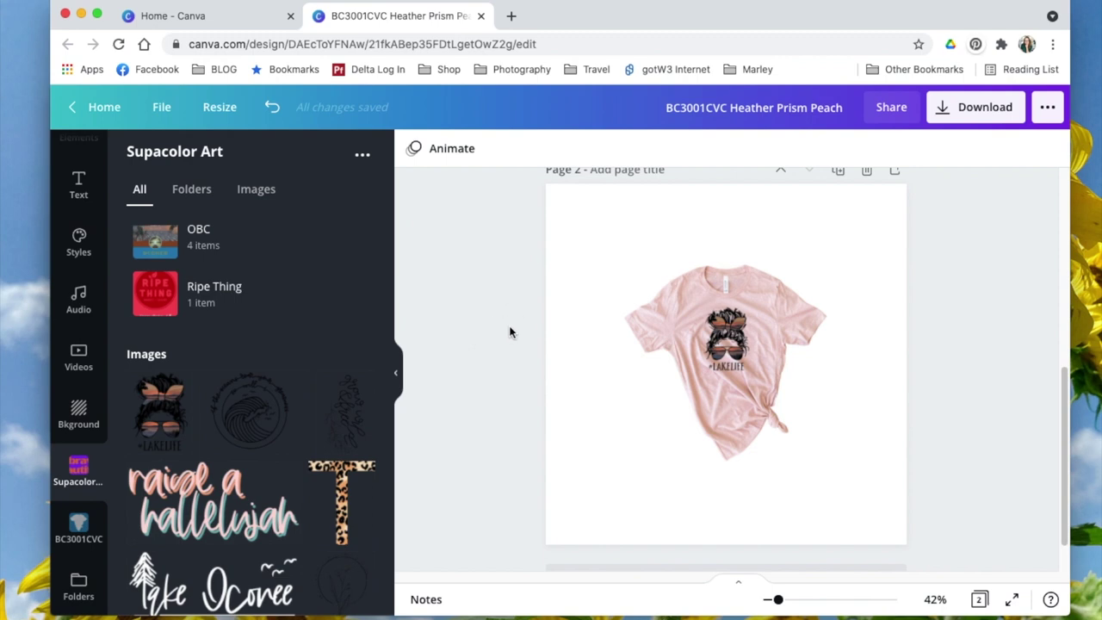
drag(509, 327, 824, 411)
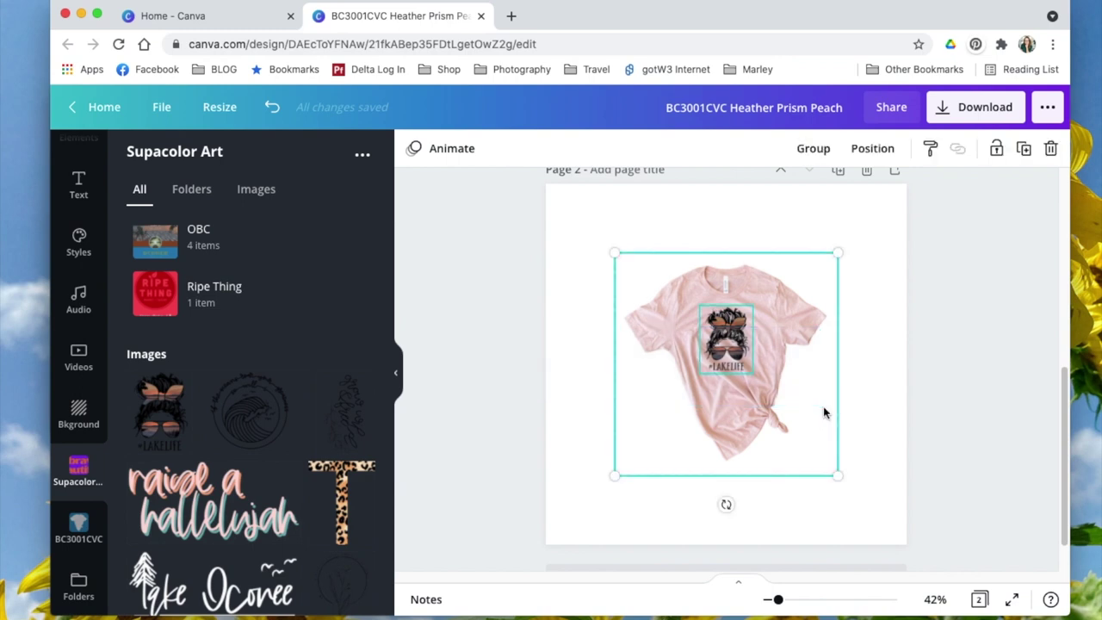
click(809, 150)
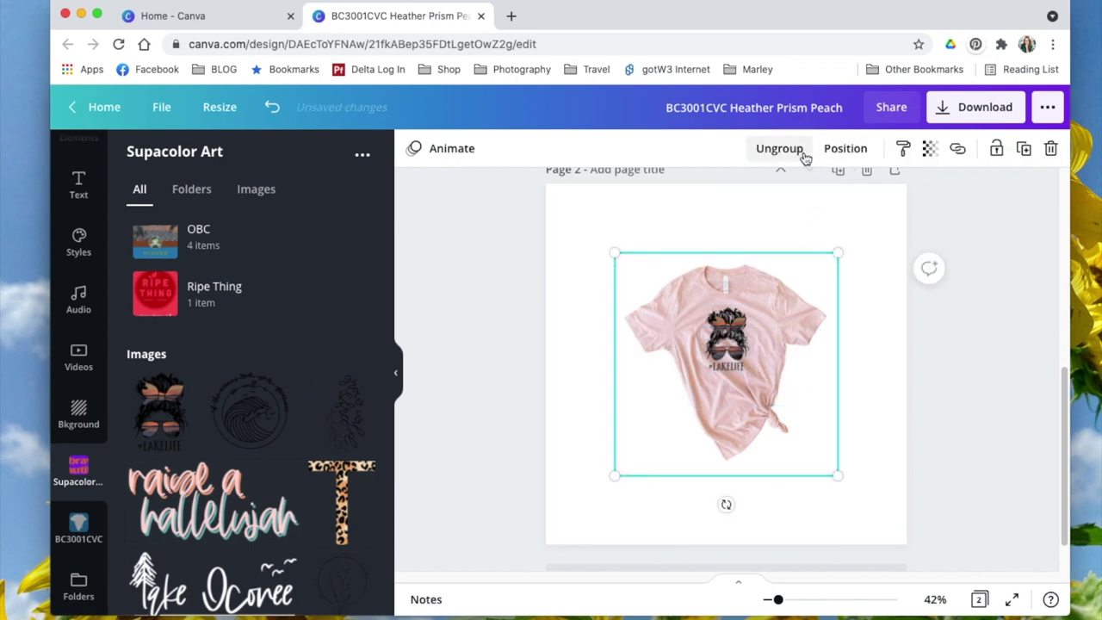
drag(616, 250, 451, 248)
drag(684, 506, 721, 509)
drag(711, 358, 743, 367)
click(558, 510)
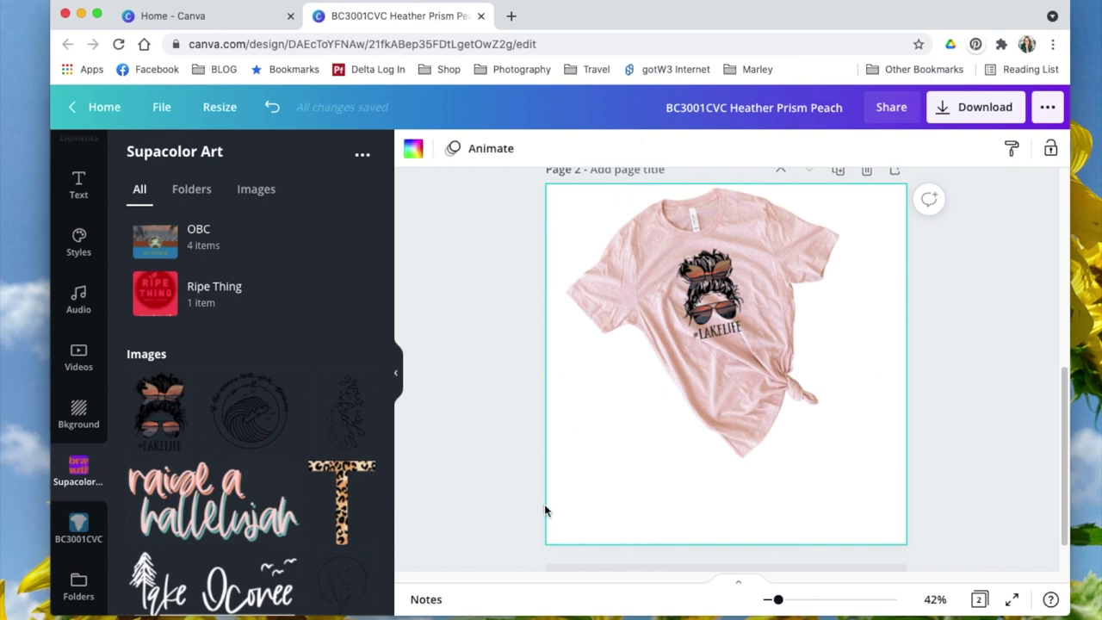
- Add the grey shorts from the Bottoms folder, shrunk, cropped and centred under the tee
click(78, 522)
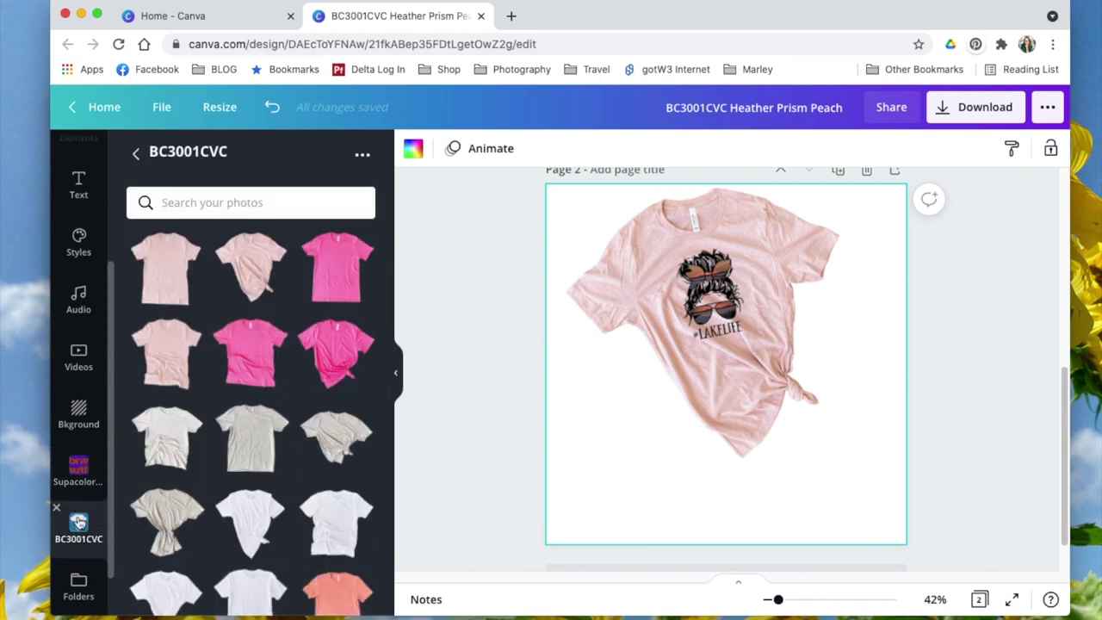
click(138, 155)
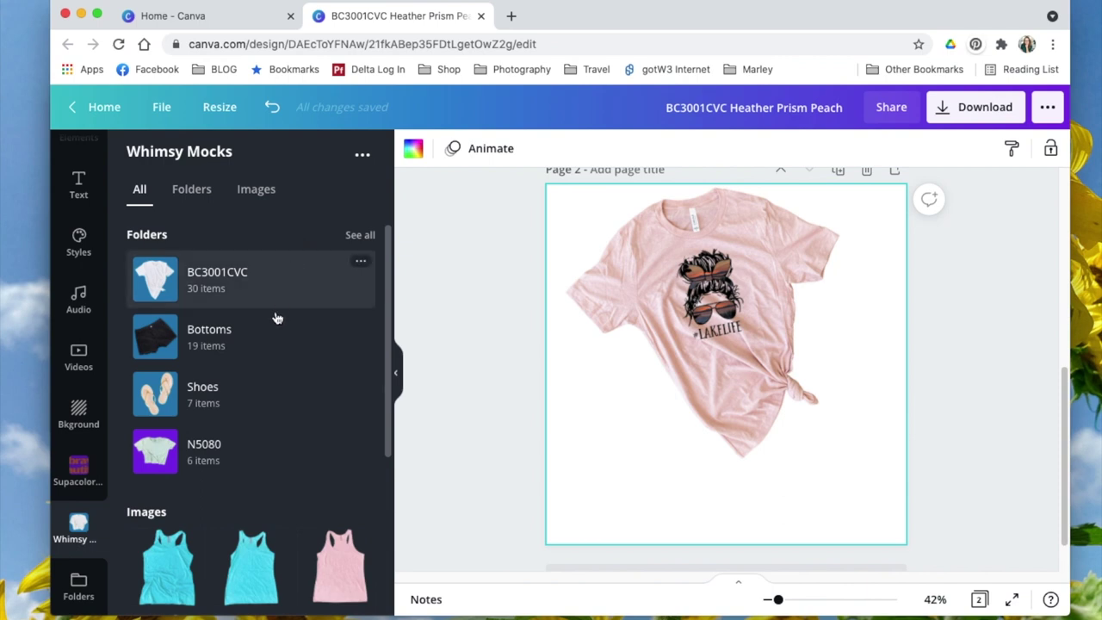
click(244, 348)
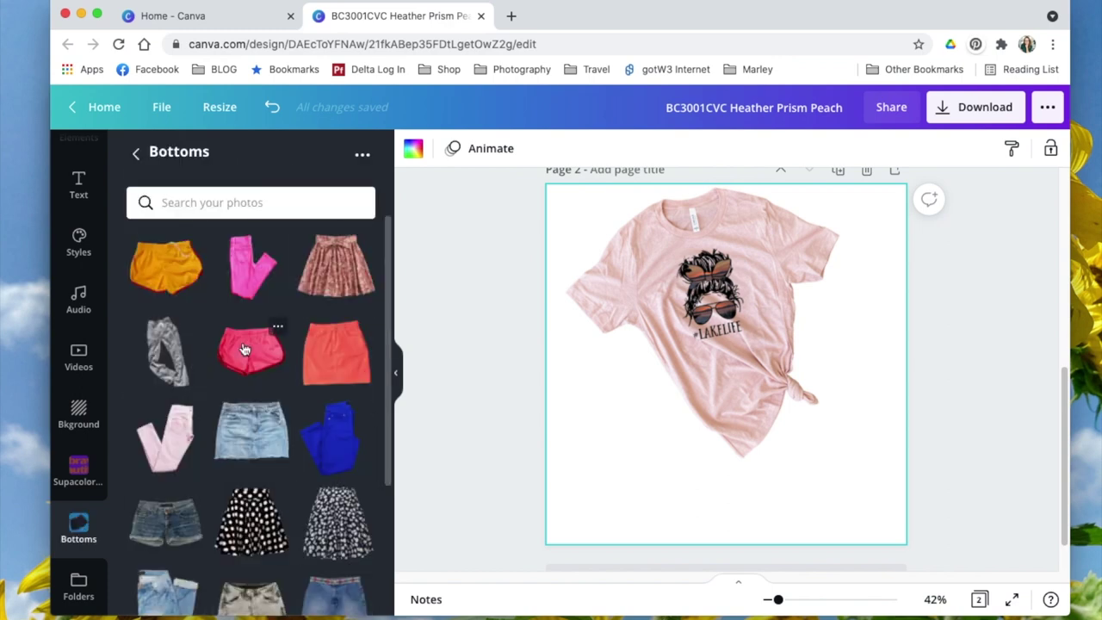
scroll(246, 447, down, 2)
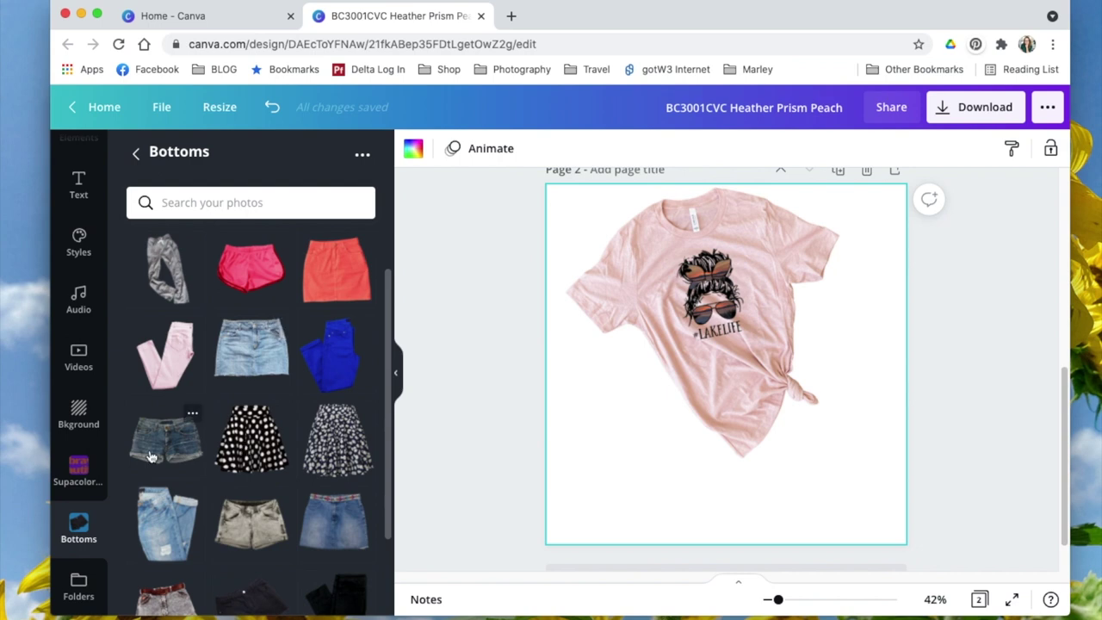
click(245, 540)
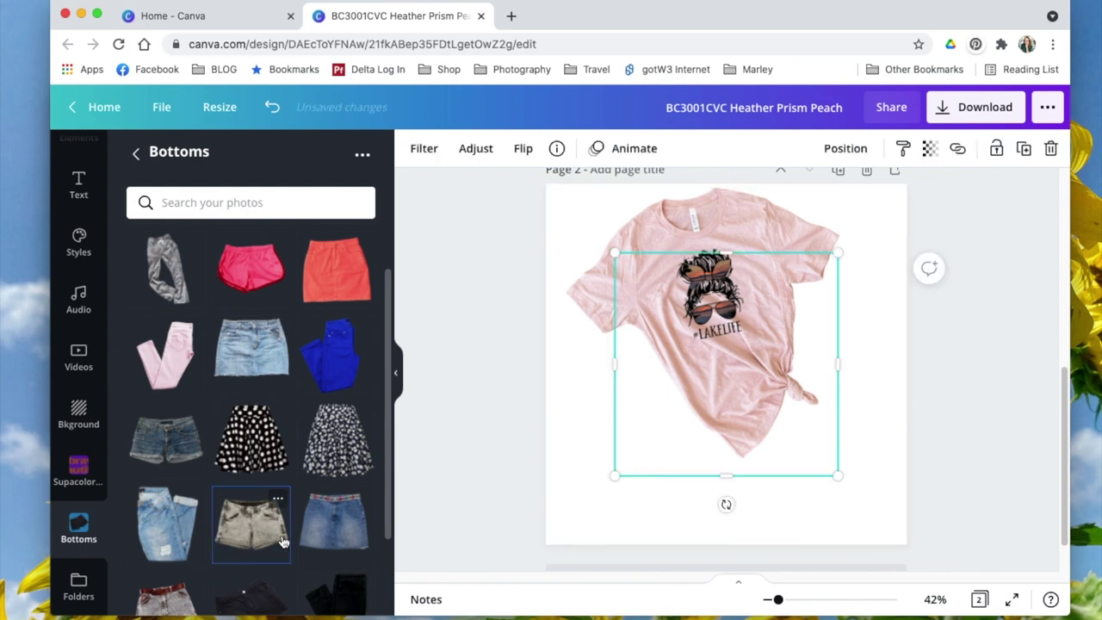
drag(758, 388, 729, 463)
drag(819, 556, 801, 541)
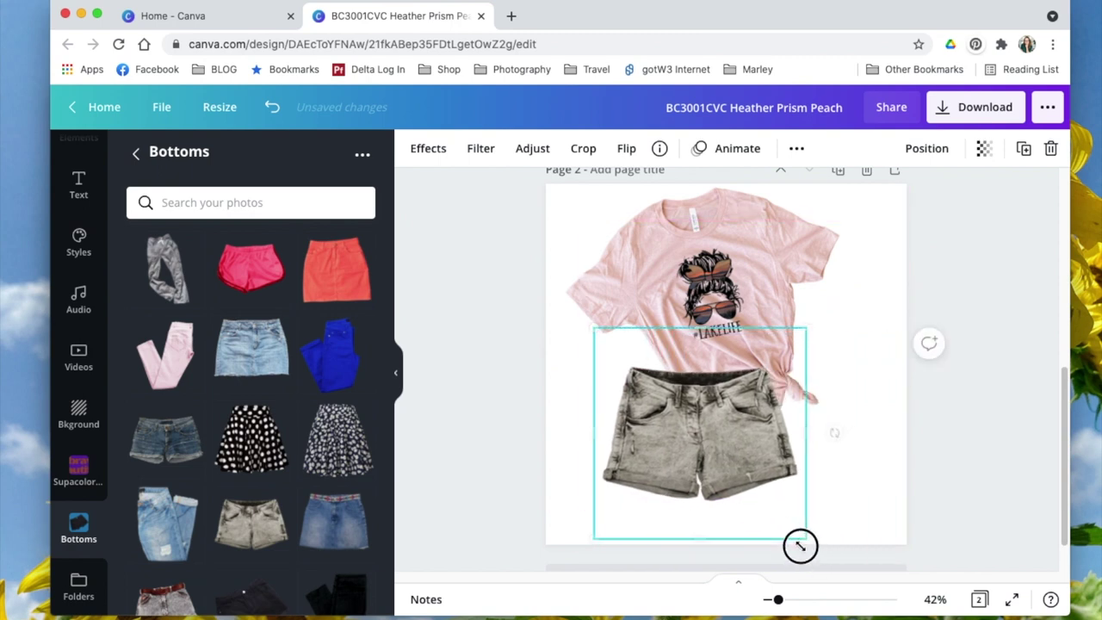
drag(698, 534, 699, 447)
drag(698, 329, 698, 357)
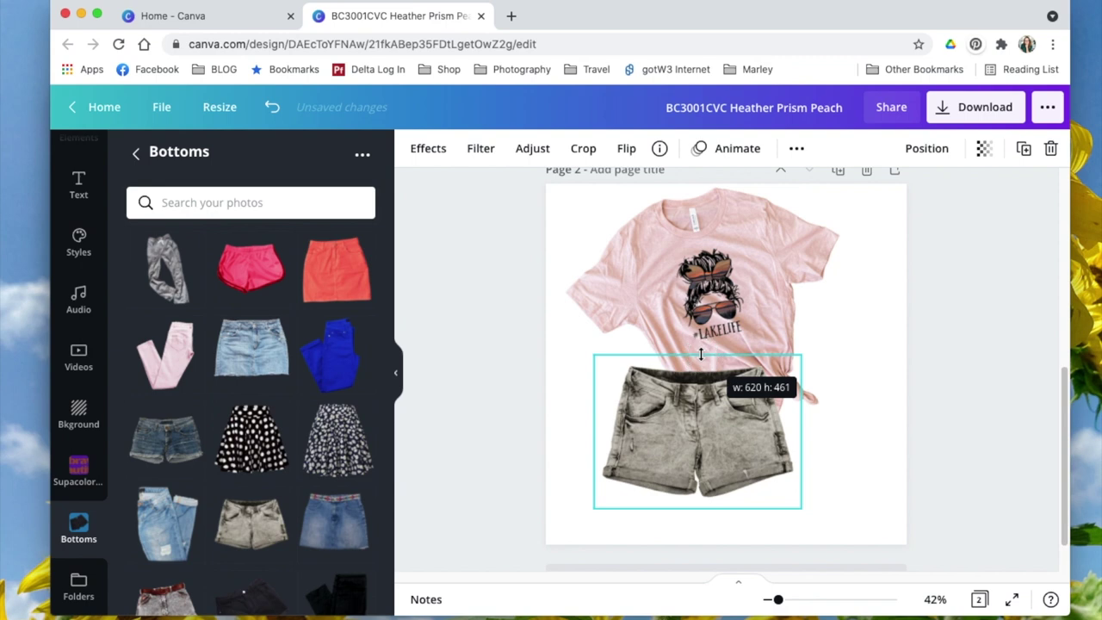
click(726, 477)
mouse_move(726, 476)
mouse_down()
mouse_move(738, 484)
mouse_move(728, 476)
mouse_up()
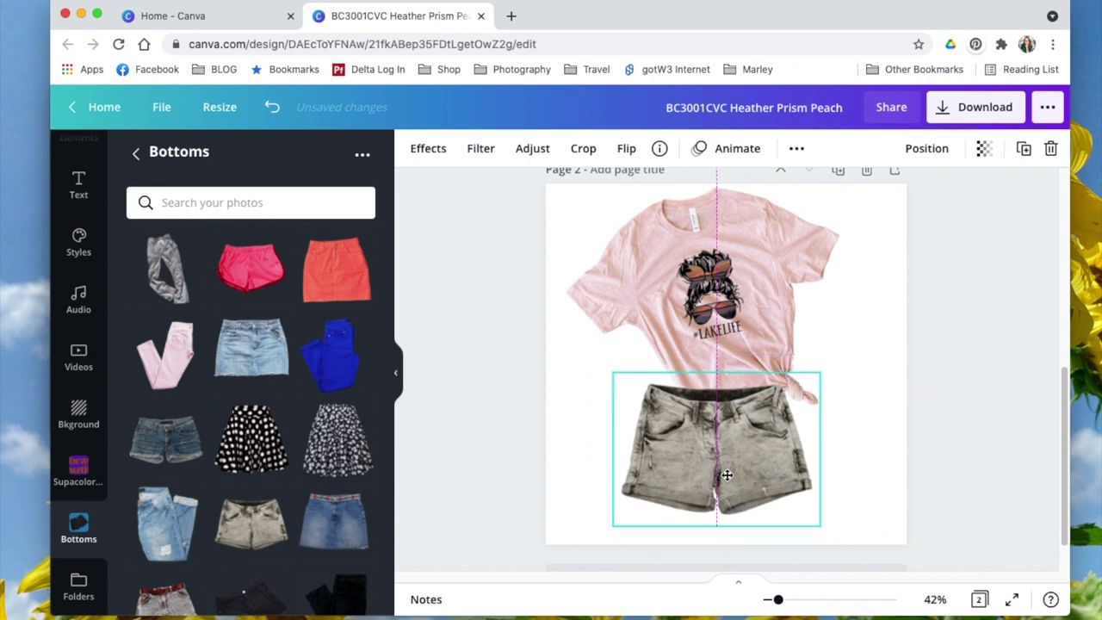
- Send the shorts backward behind the peach tee
click(916, 152)
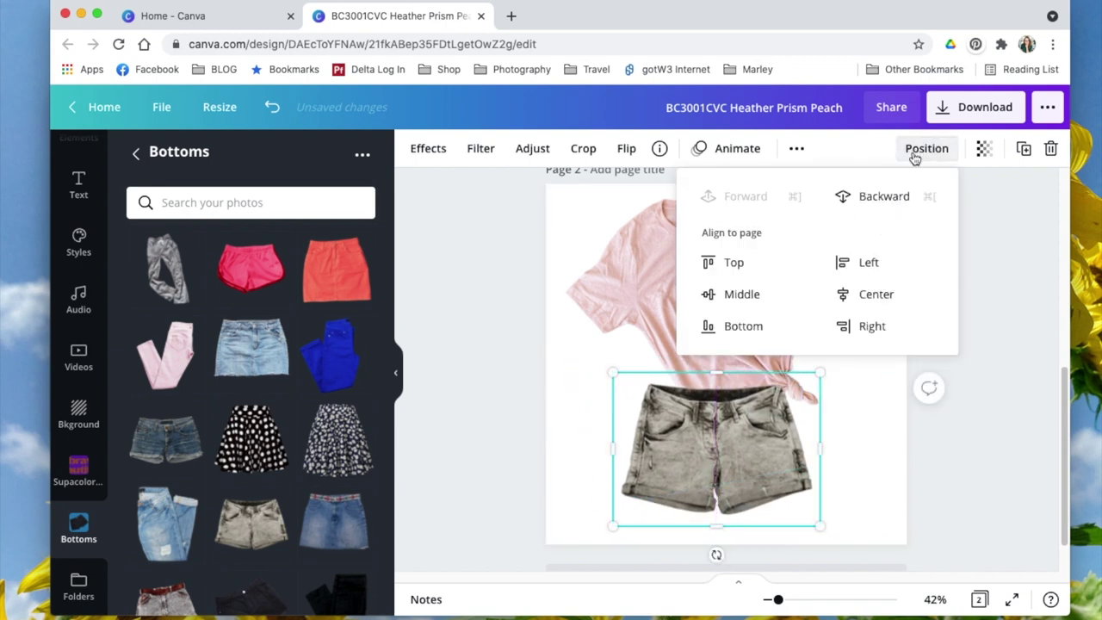
click(893, 197)
click(466, 388)
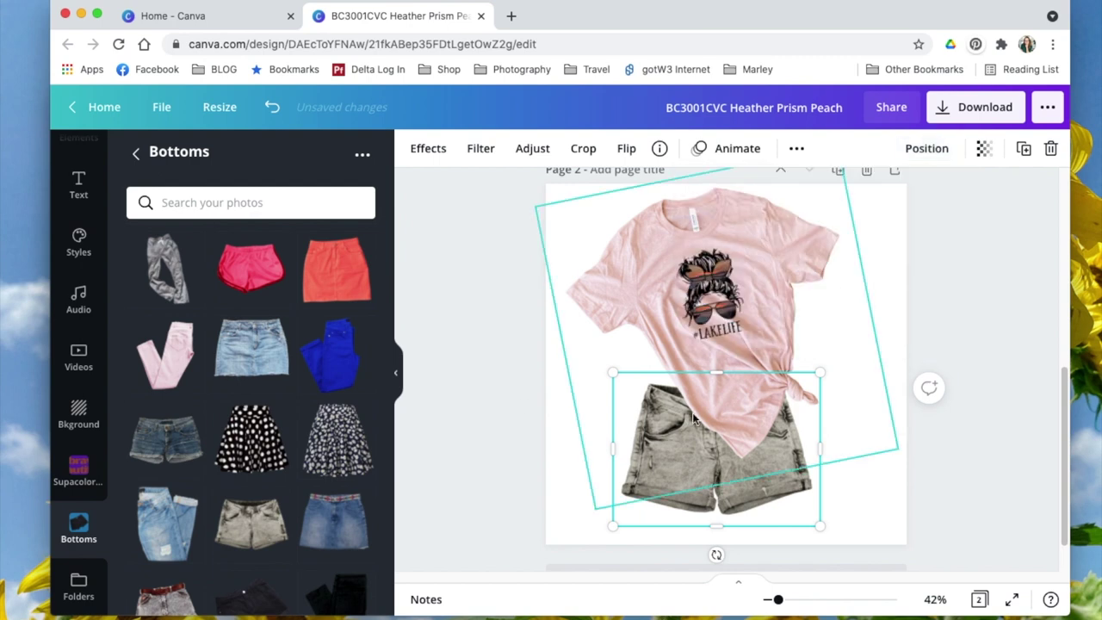
click(1022, 402)
- Tilt the tee slightly and shift the shirt and shorts together into place
drag(761, 288, 716, 295)
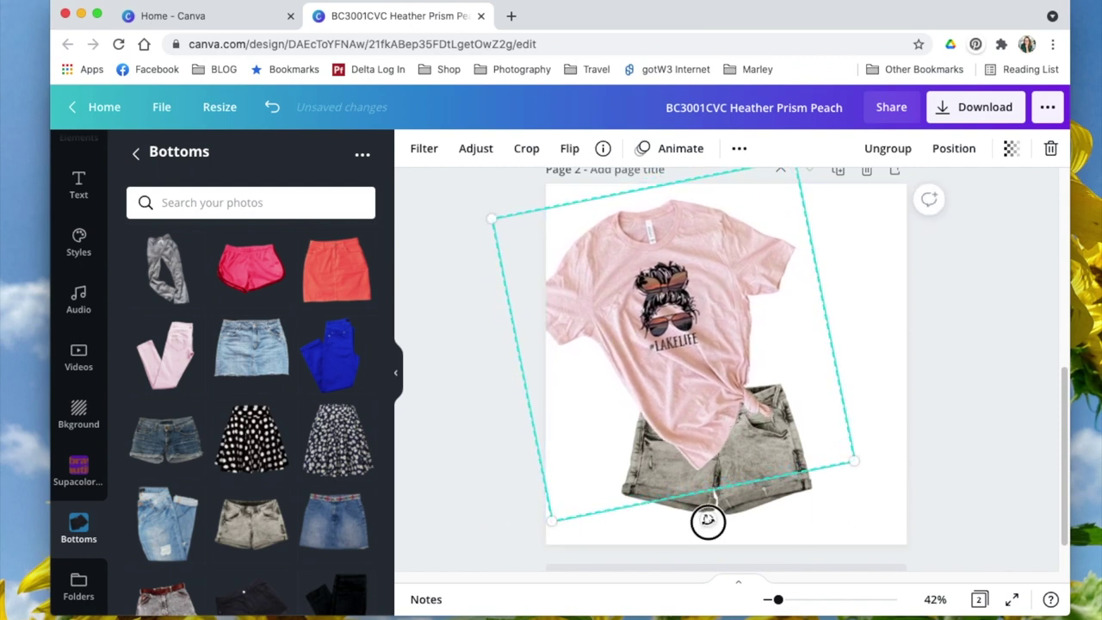
drag(709, 520, 699, 522)
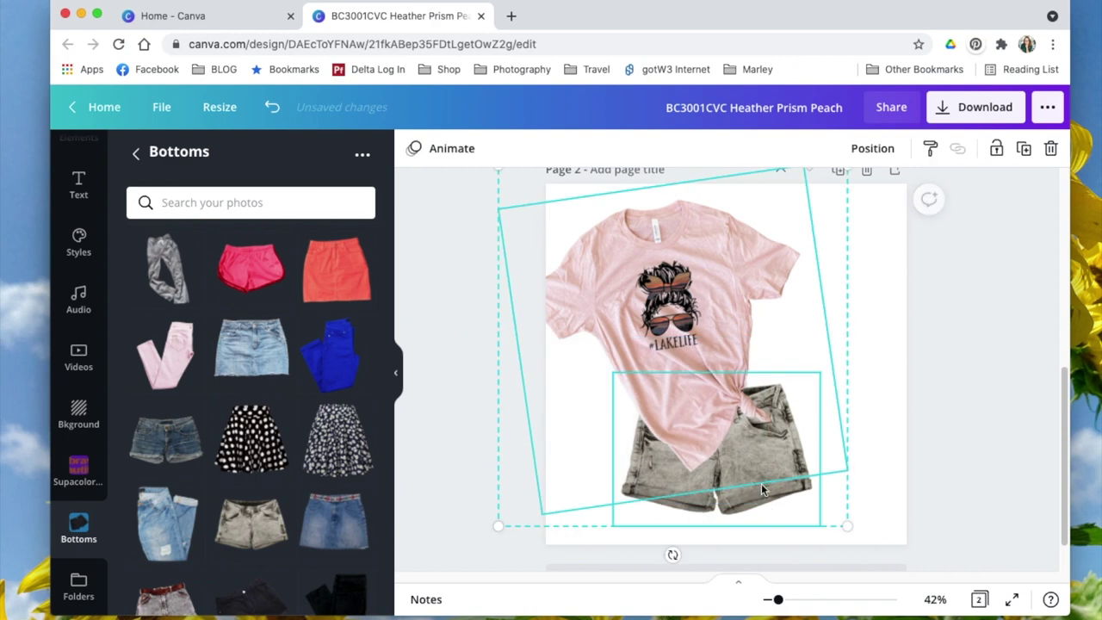
drag(742, 422, 787, 433)
click(457, 405)
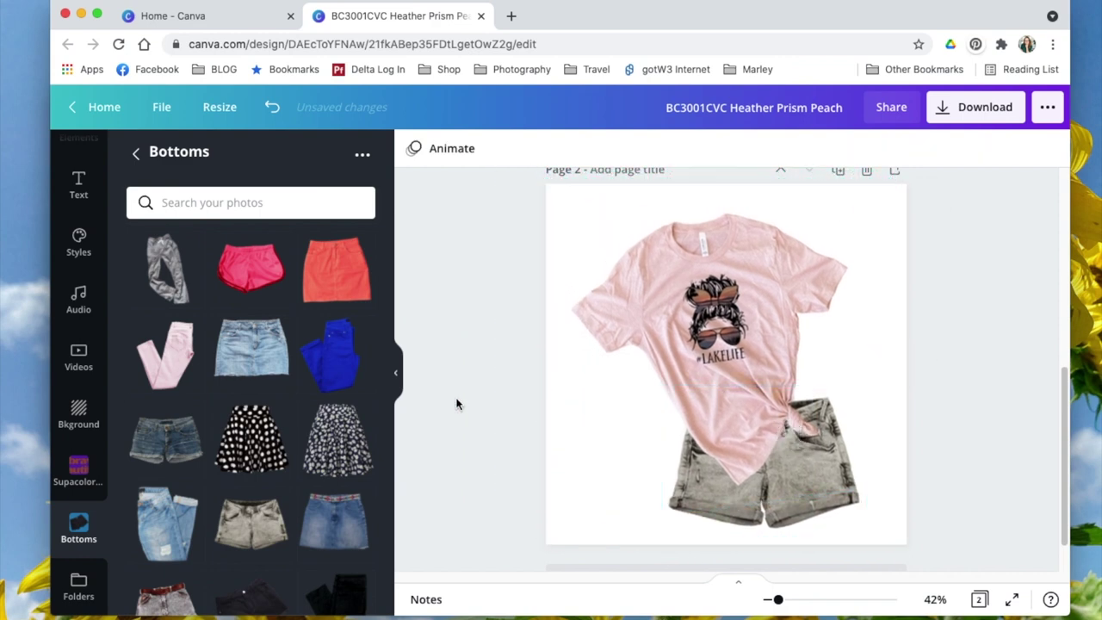
- Add the pink flip-flops from the Shoes folder, shrunk, tilted about 12° at the lower left
click(138, 160)
click(224, 415)
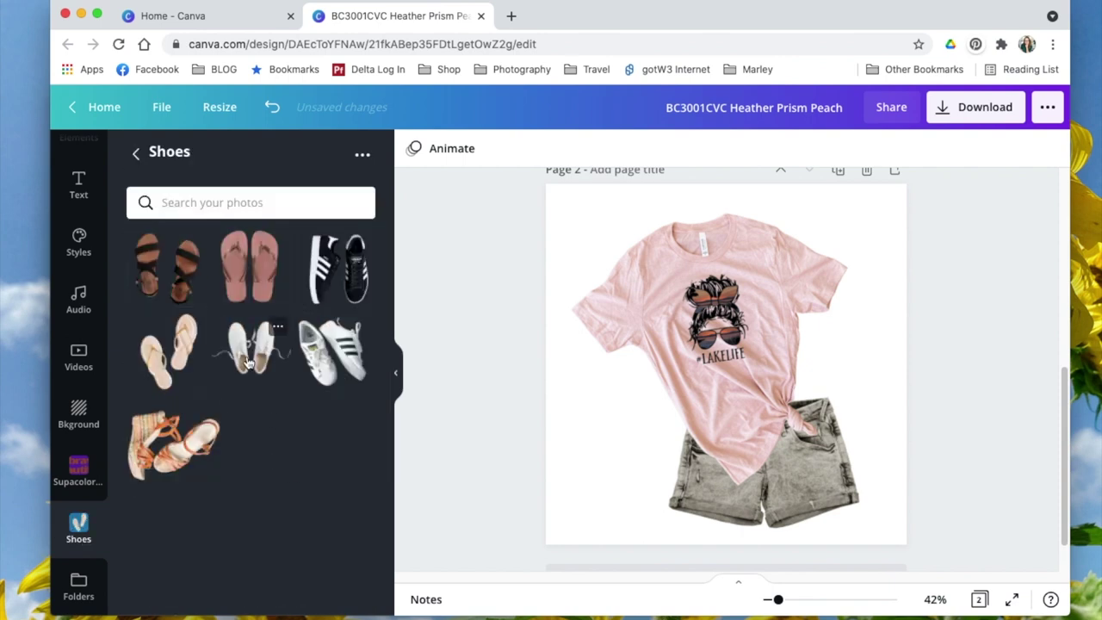
click(252, 265)
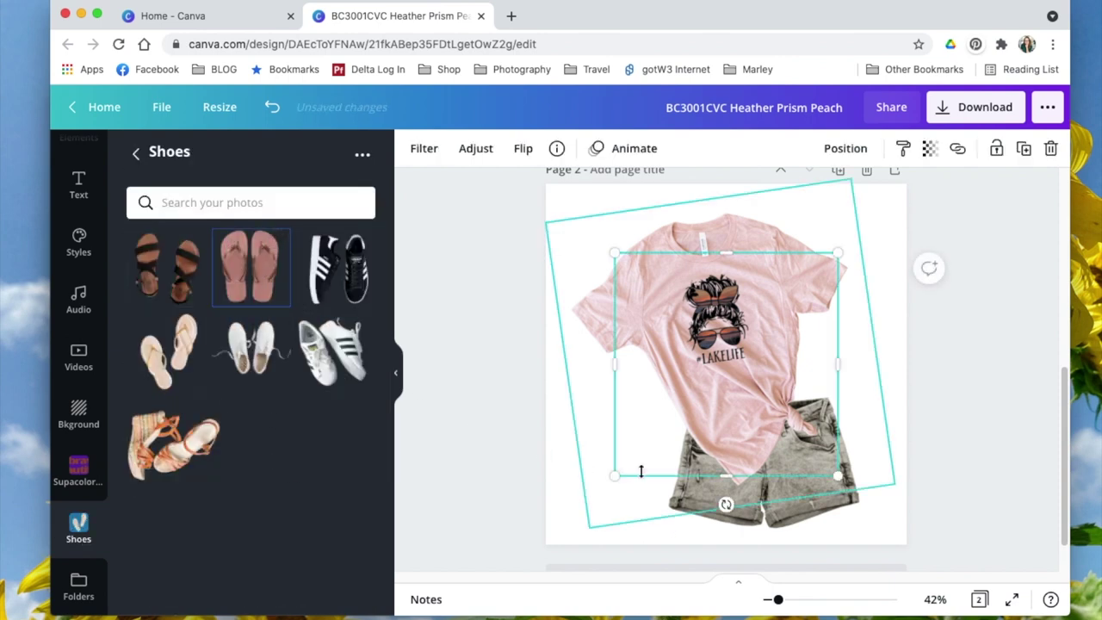
drag(833, 257, 752, 401)
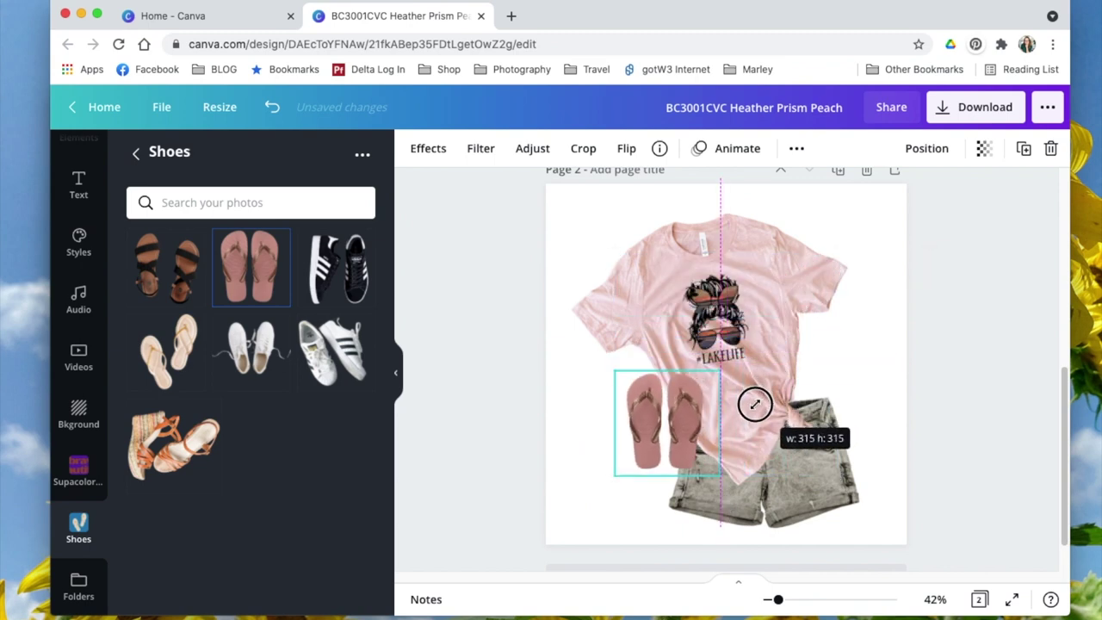
drag(669, 504, 649, 508)
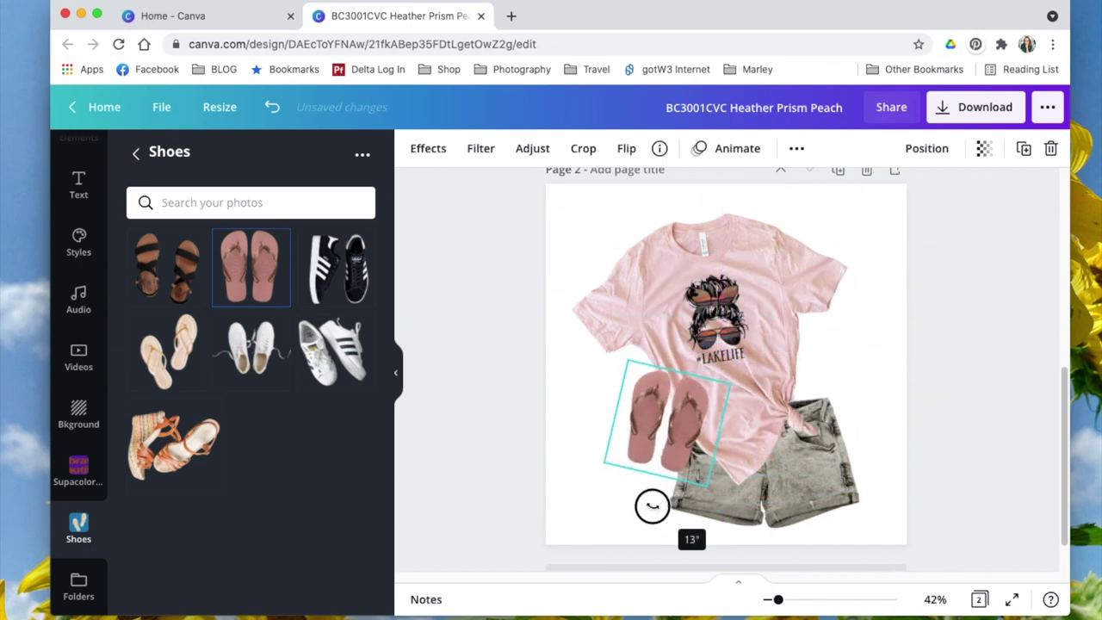
drag(664, 436, 608, 485)
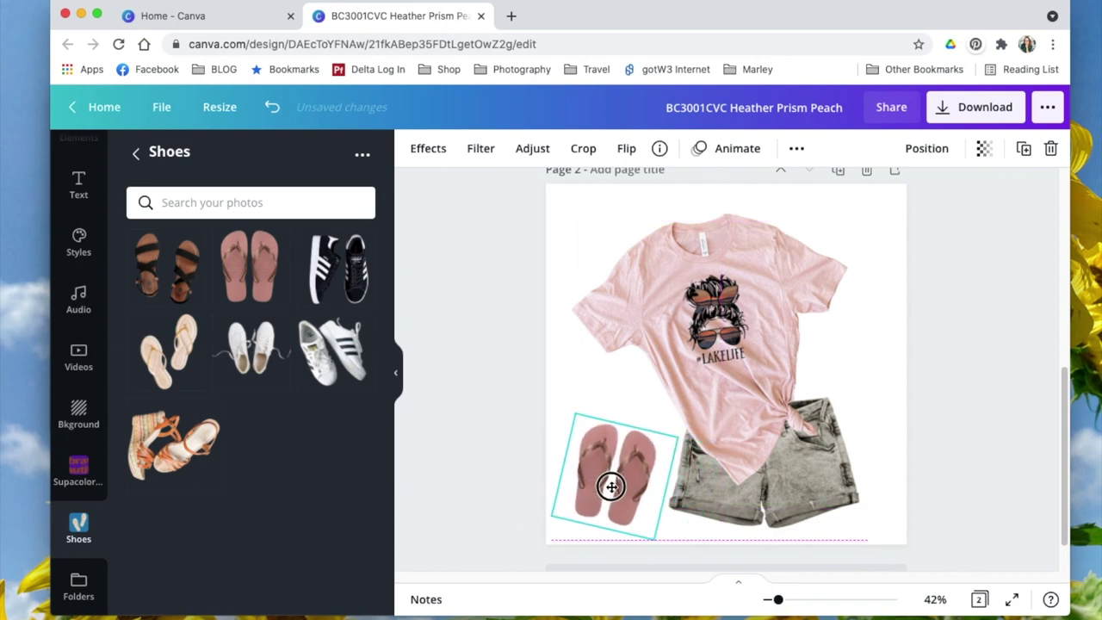
click(495, 449)
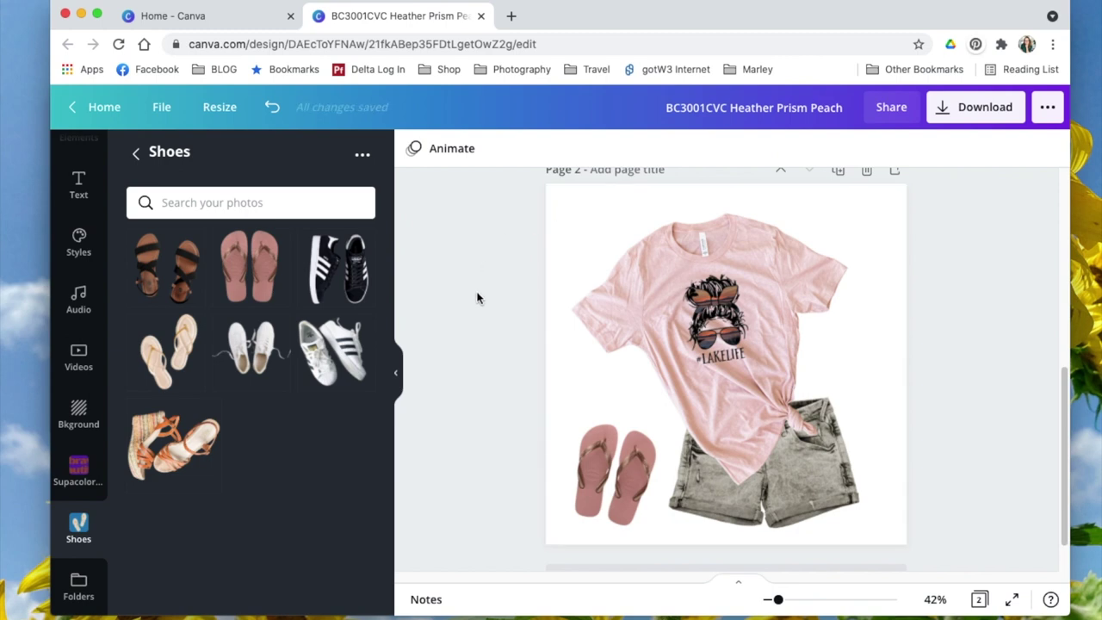
click(561, 203)
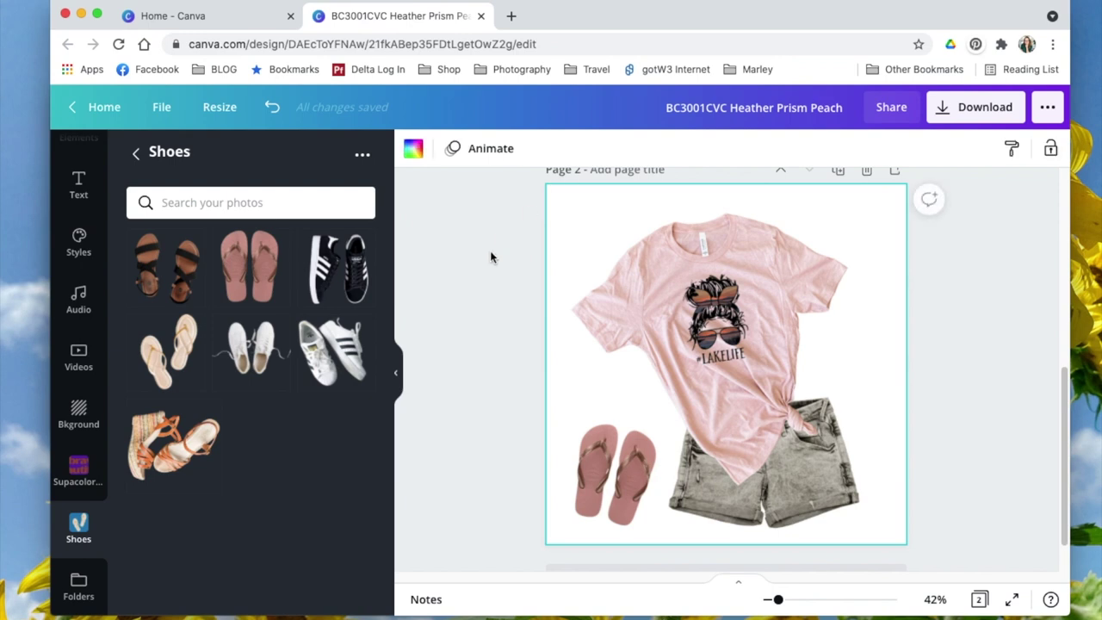
- Set page 2's background to the teal brand colour, then lighten it to a pale aqua
click(414, 153)
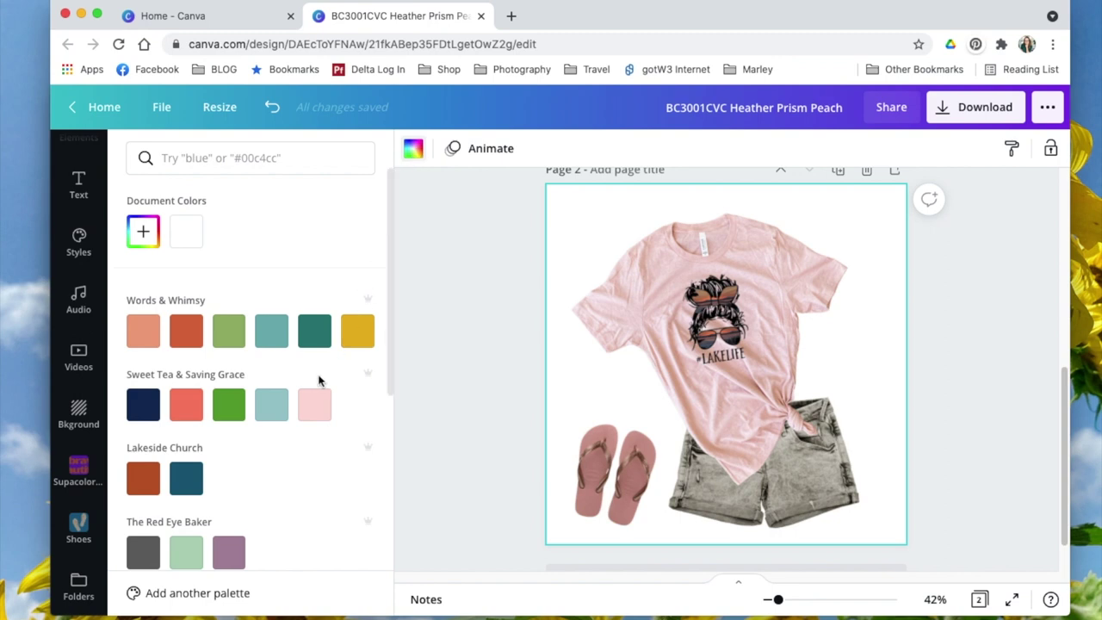
click(275, 339)
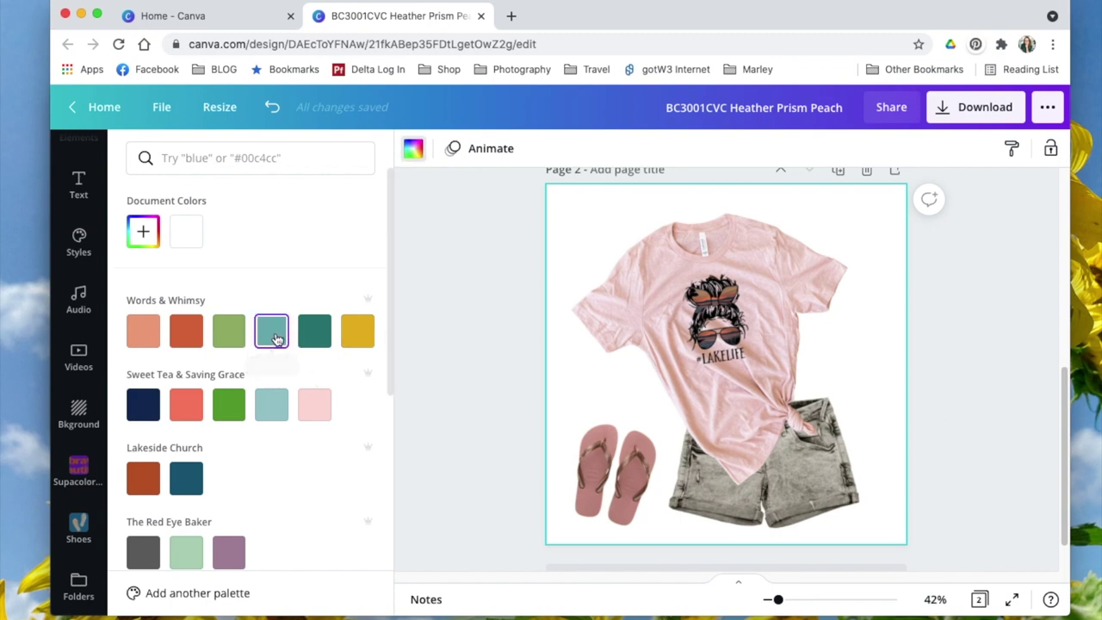
click(143, 233)
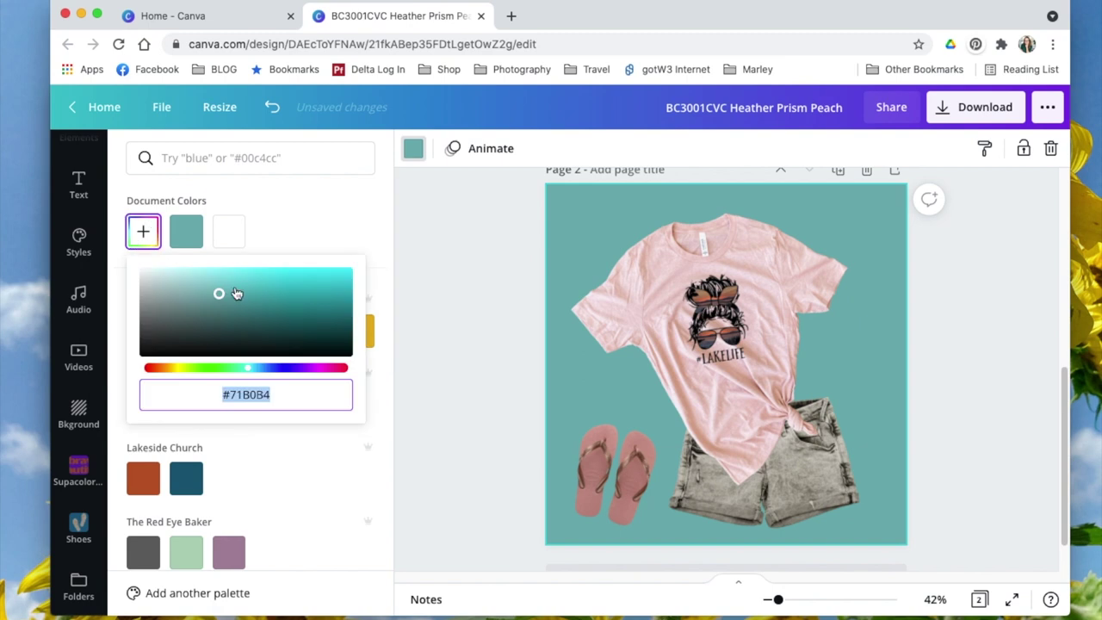
drag(219, 293, 200, 274)
key(Escape)
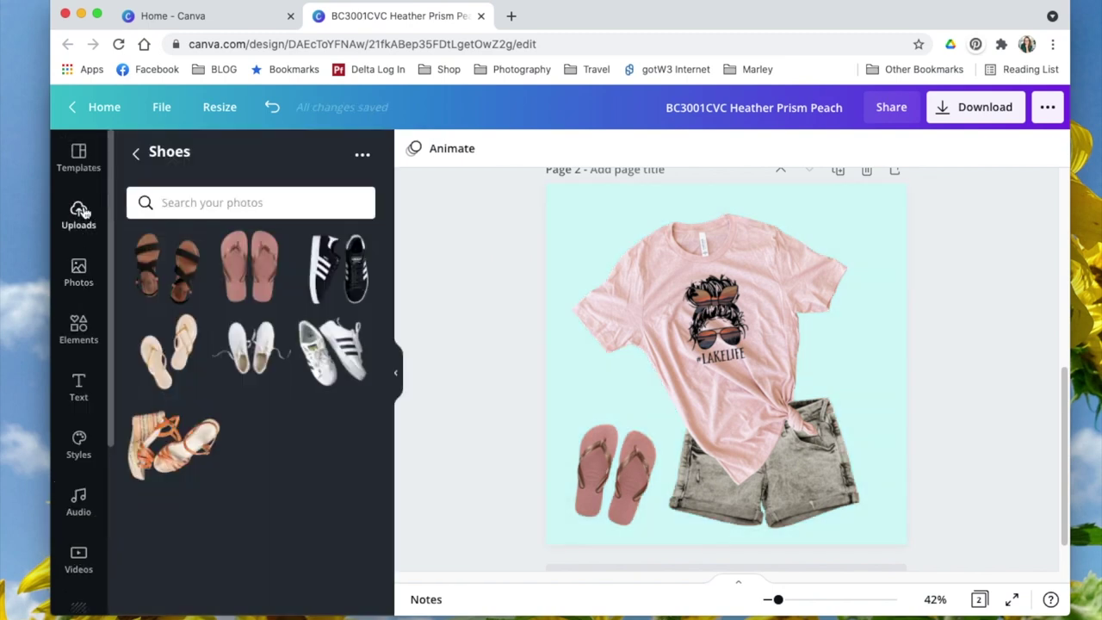
- Search Elements for 'pattern' and add a swirling line pattern graphic to page 2
click(79, 330)
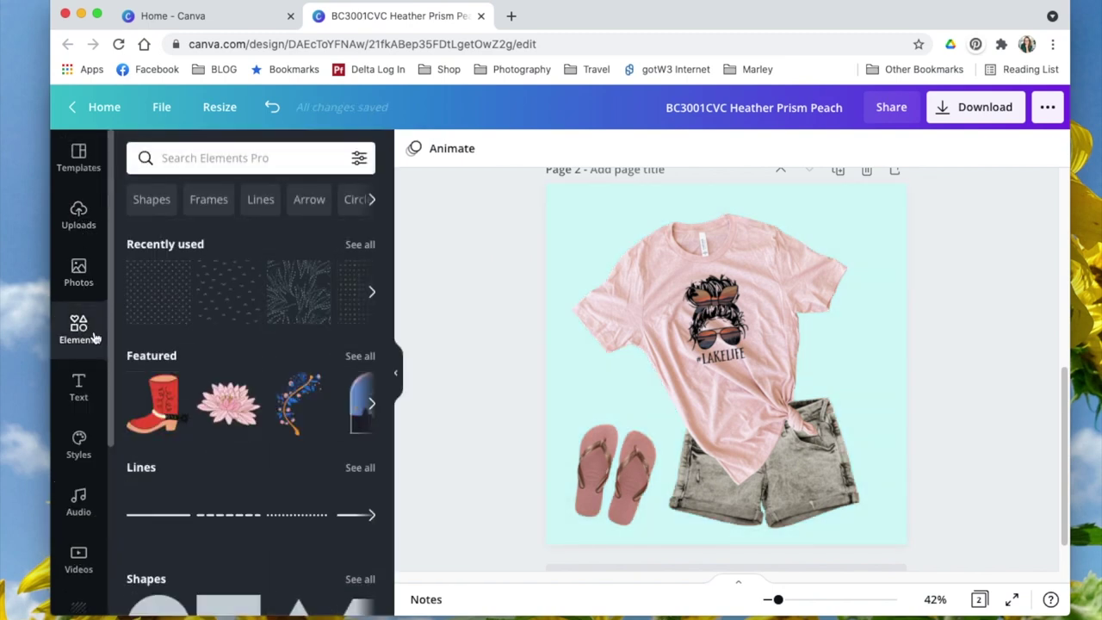
click(207, 157)
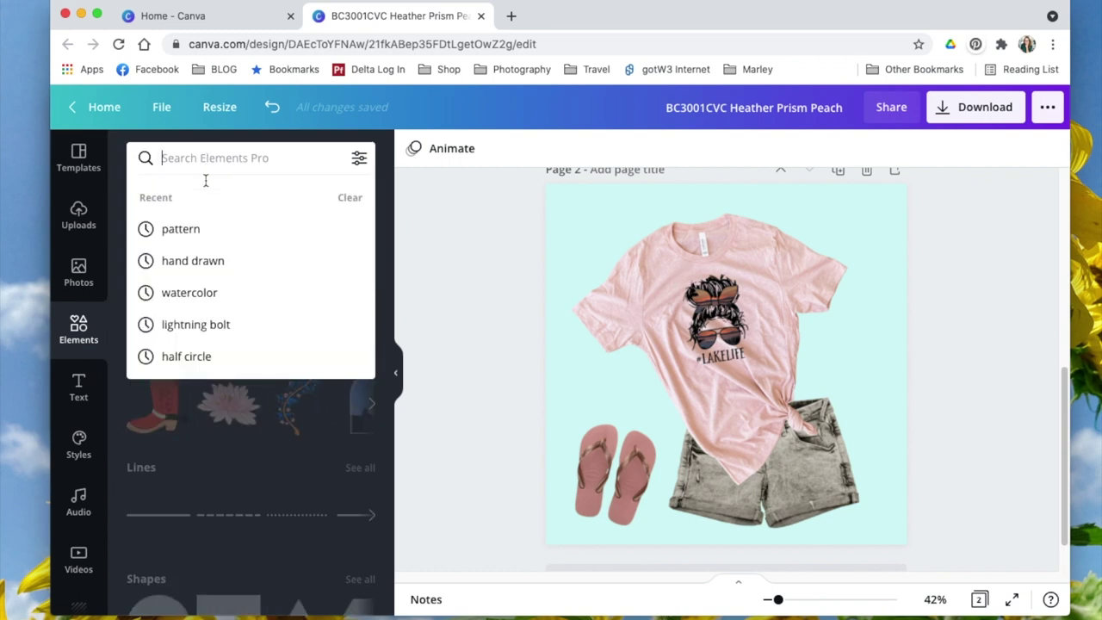
click(173, 231)
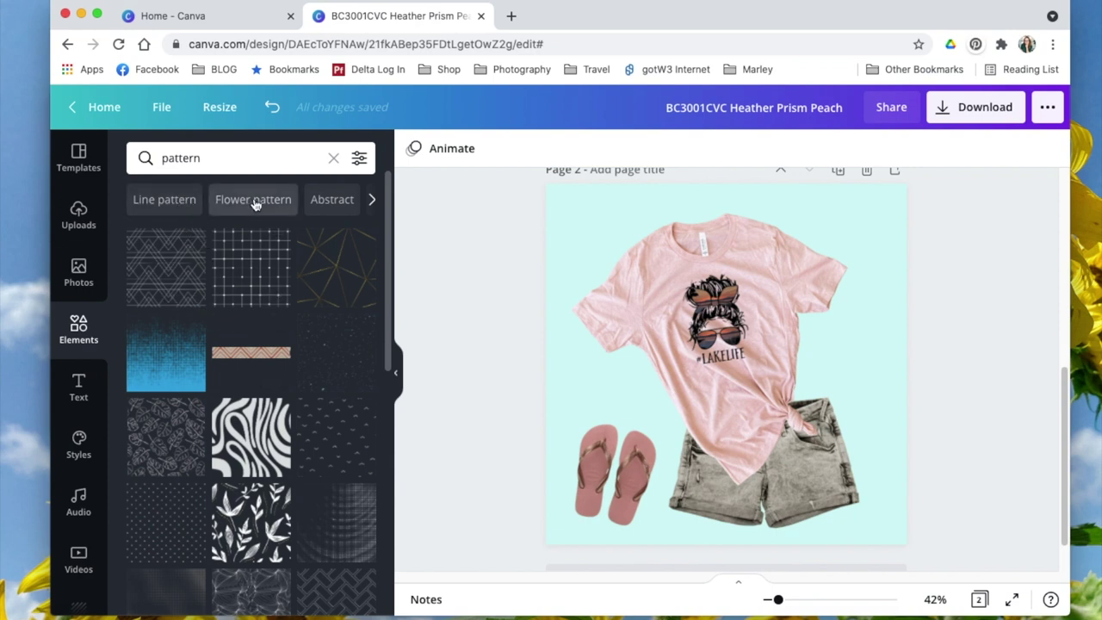
click(370, 201)
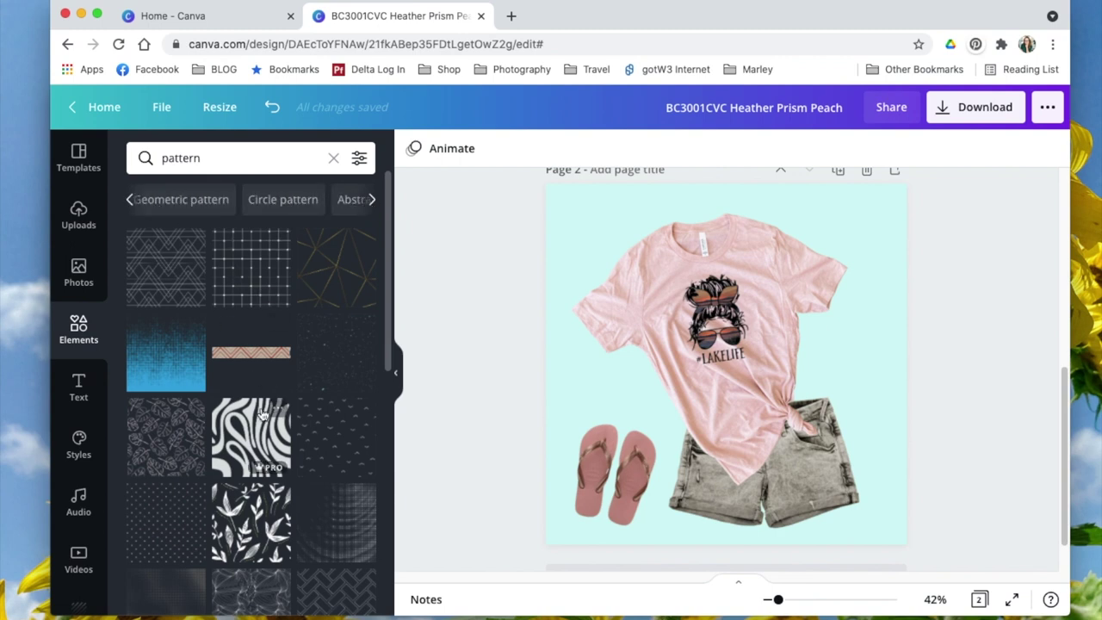
scroll(259, 404, down, 4)
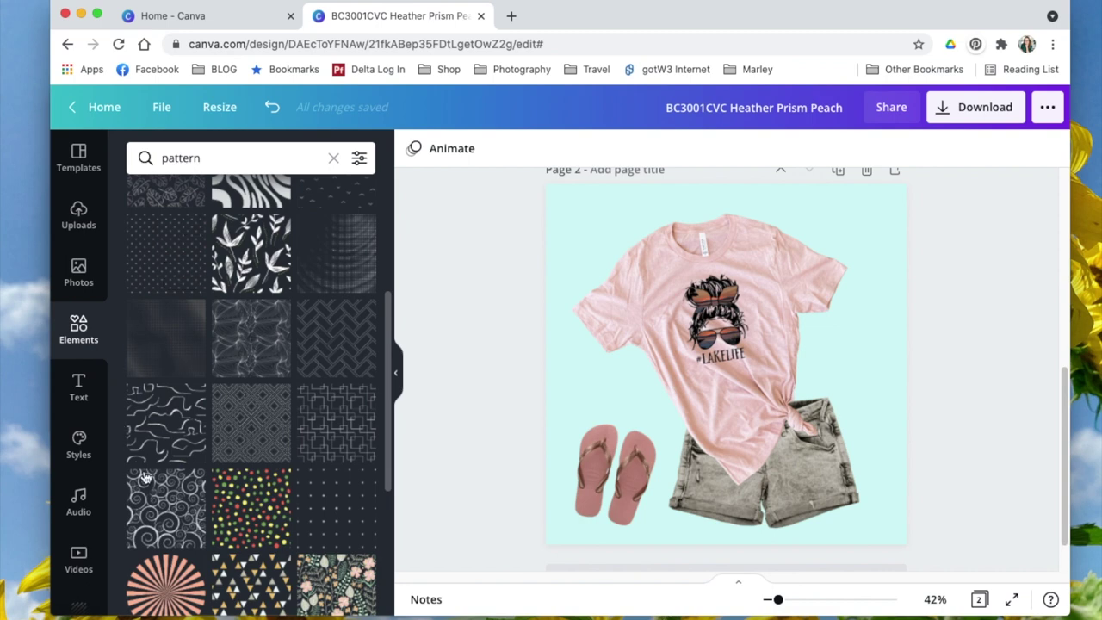
scroll(168, 523, down, 2)
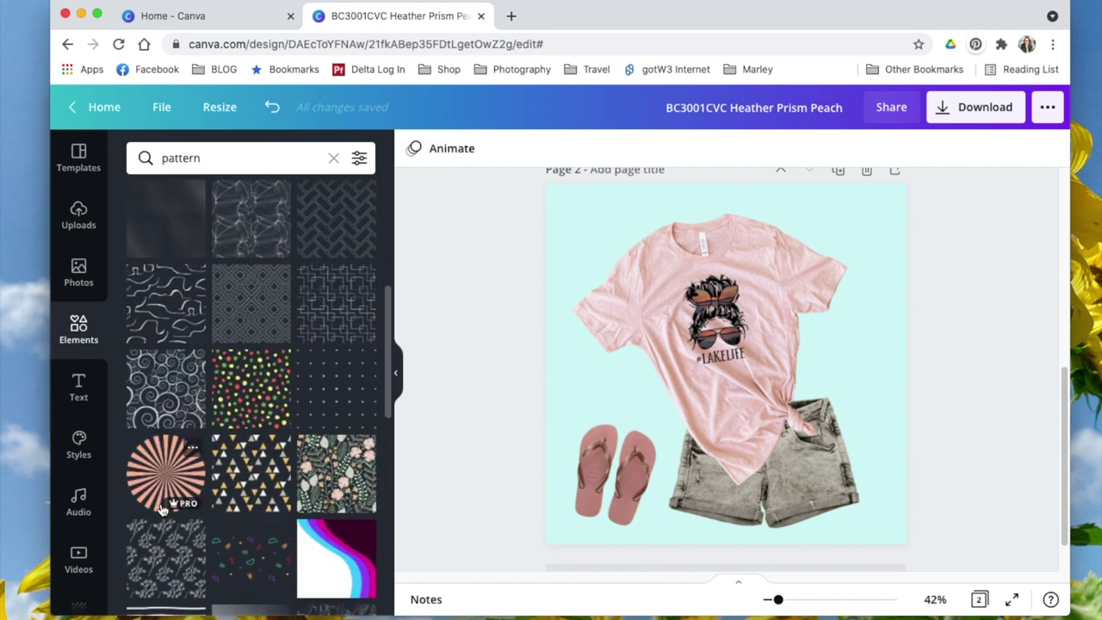
scroll(173, 586, up, 2)
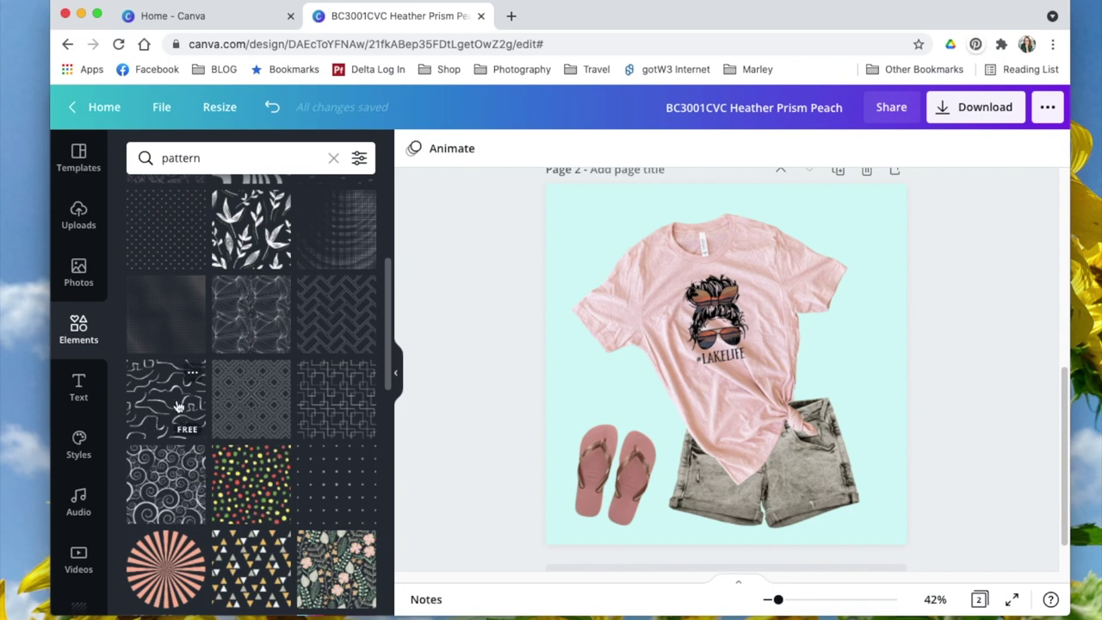
click(238, 321)
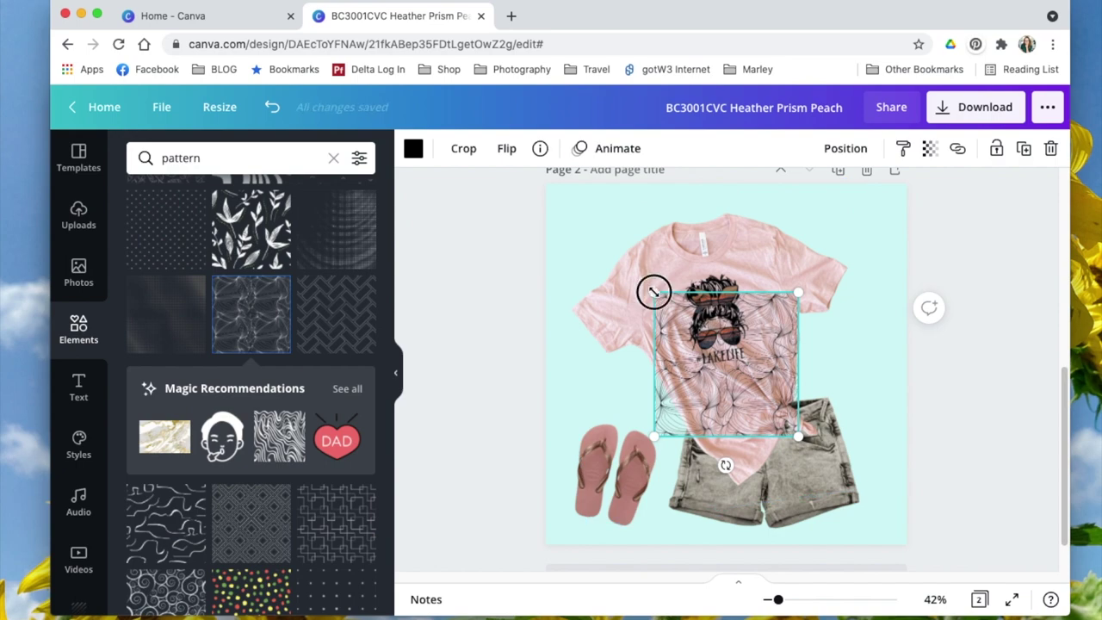
- Stretch the swirl pattern to cover the whole page and turn its lines teal
drag(653, 292, 581, 243)
drag(545, 222, 524, 206)
drag(802, 439, 901, 560)
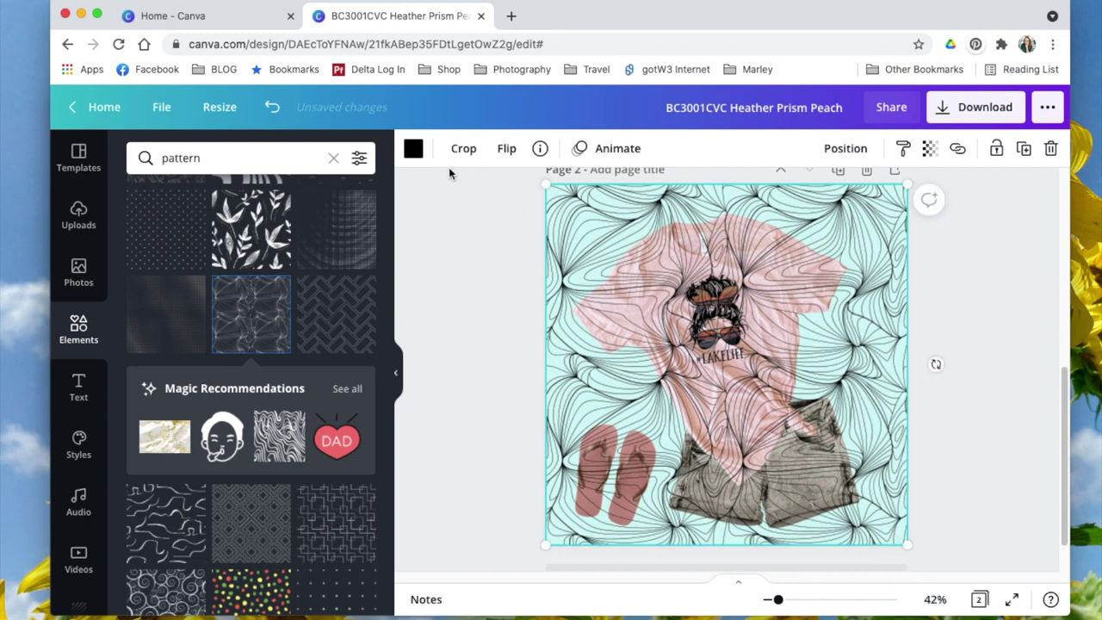
click(413, 148)
click(310, 338)
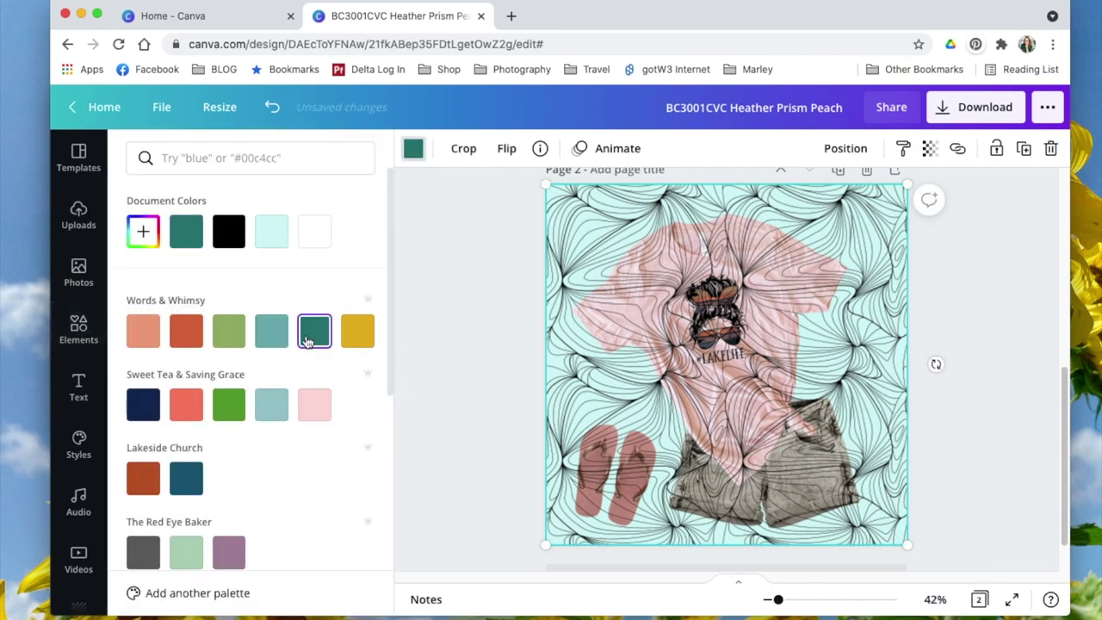
- Send the swirl pattern behind the outfit and fade it to transparency 26
click(847, 149)
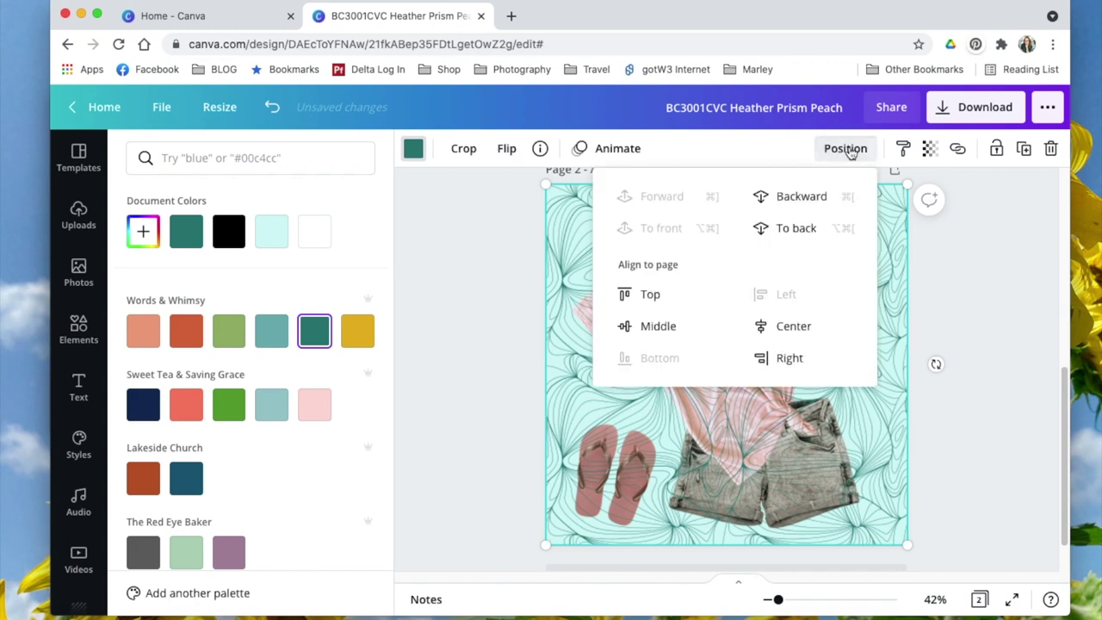
click(799, 234)
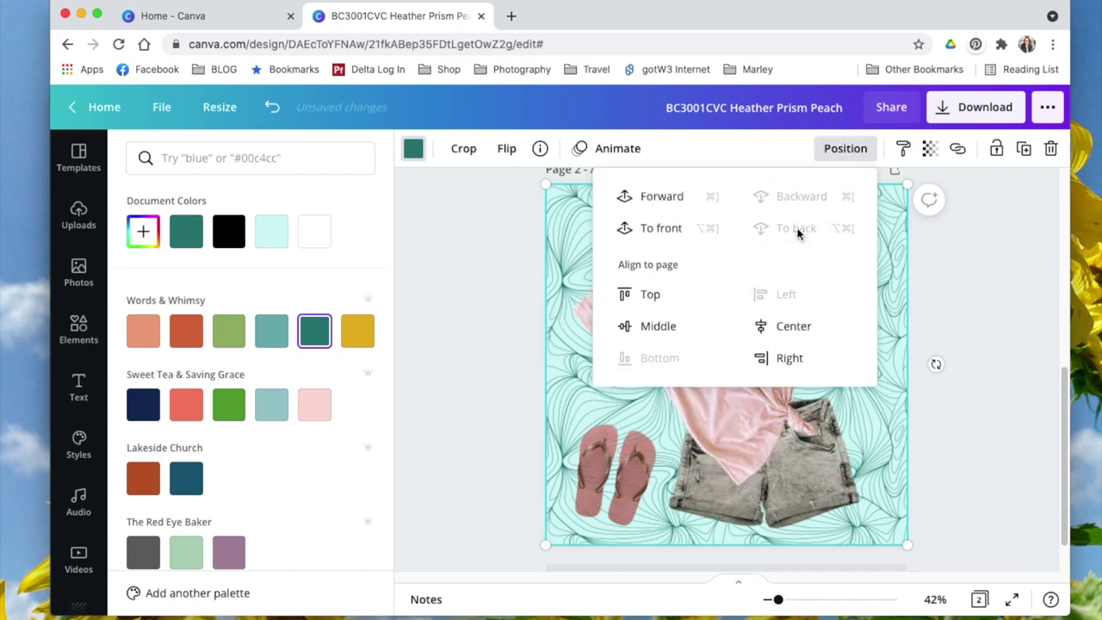
click(931, 150)
drag(874, 196, 802, 200)
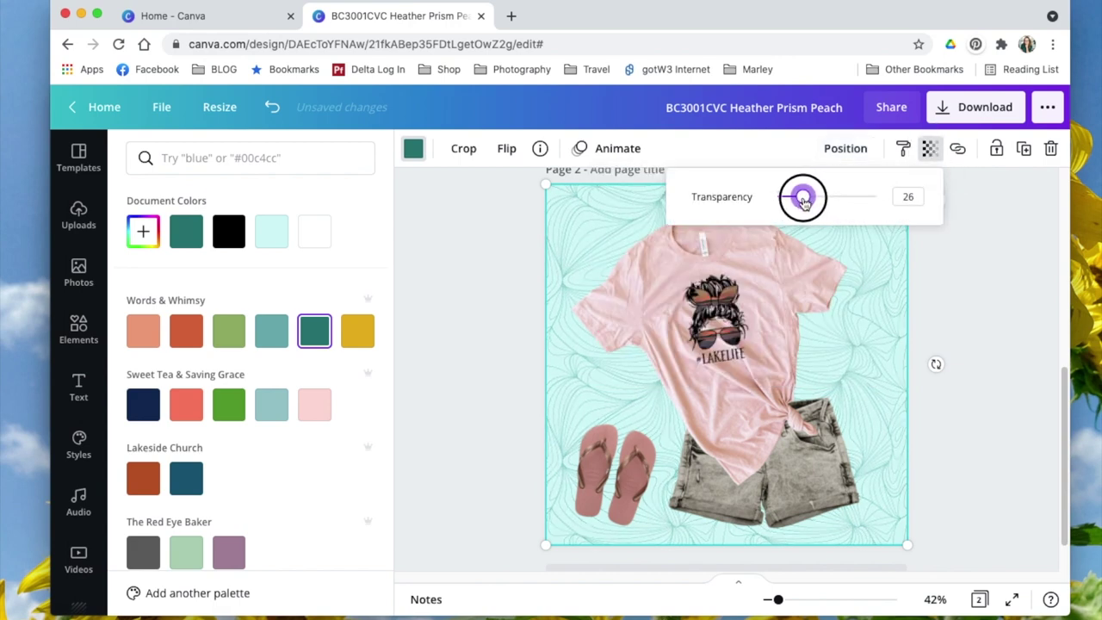
click(481, 312)
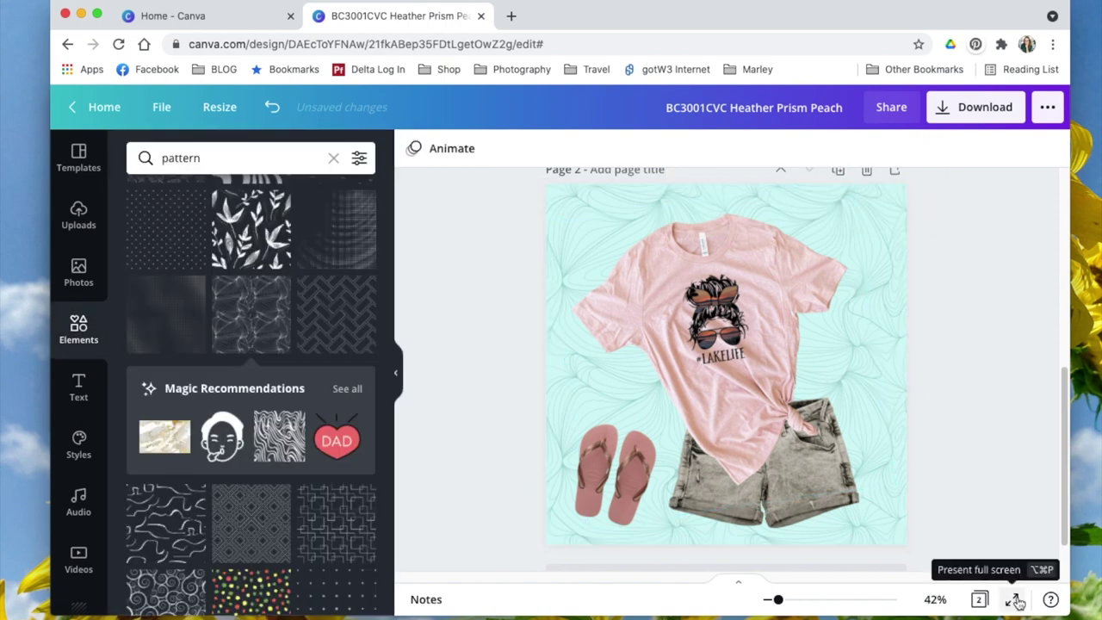
click(1016, 600)
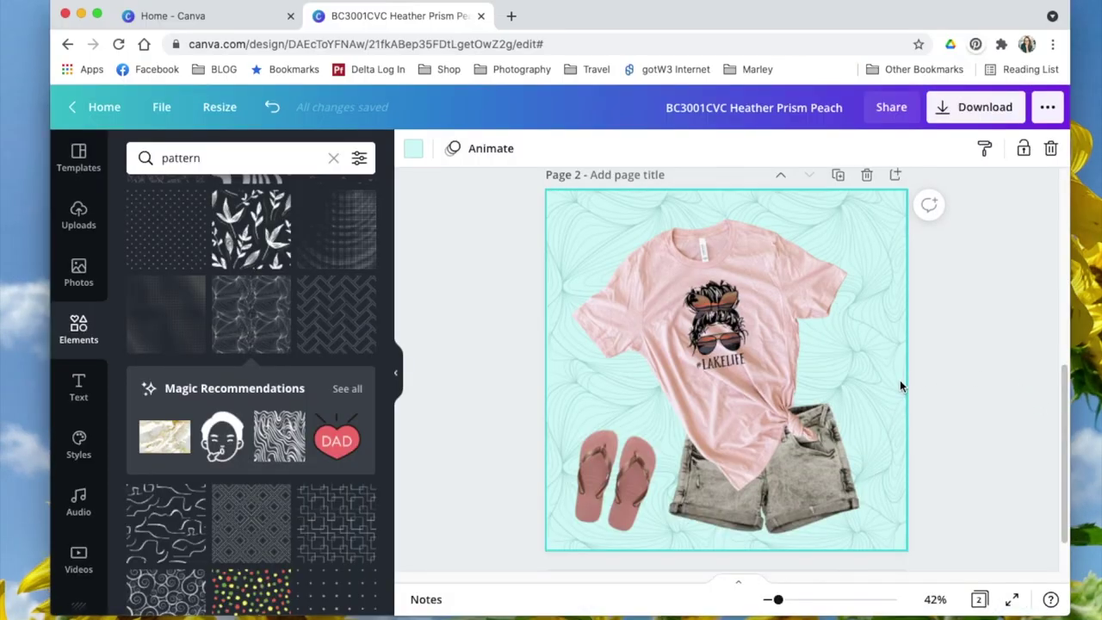
click(512, 15)
- Load wordsandwhimsyshop.com and open the Pink Glory to Glory Crewneck Sweatshirt product
text(wordsandwhimsyshop.com)
key(Return)
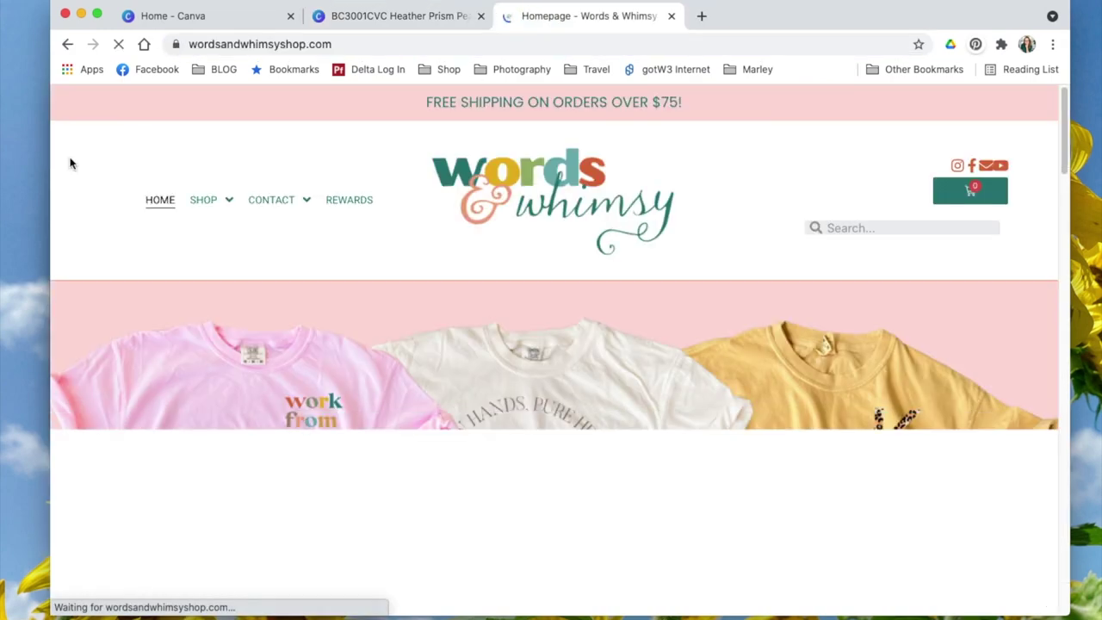
scroll(94, 178, down, 1)
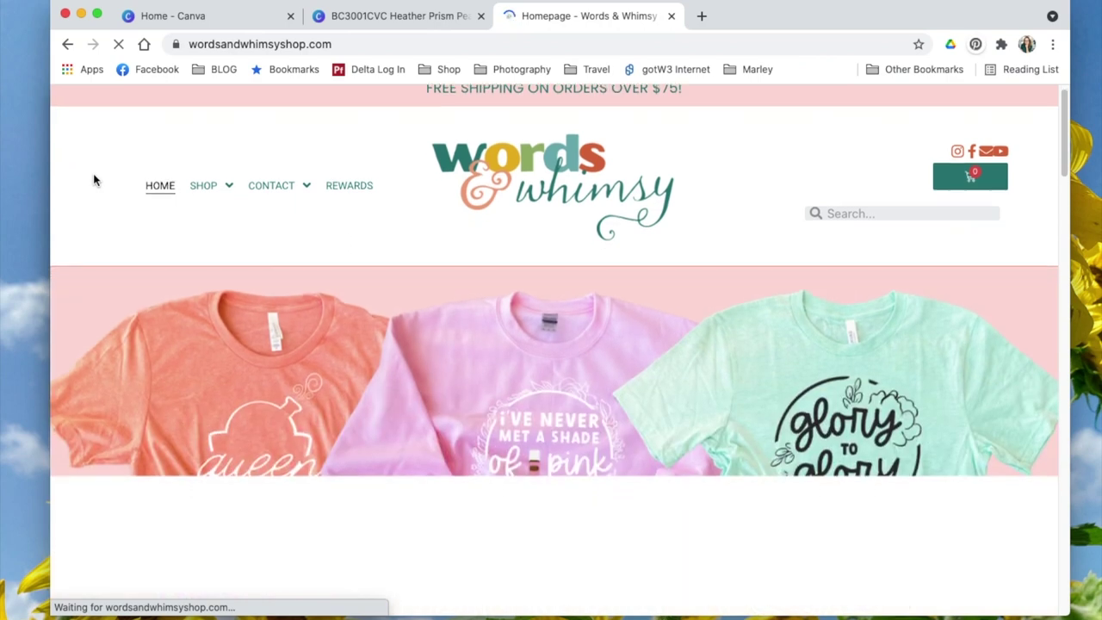
scroll(95, 180, down, 2)
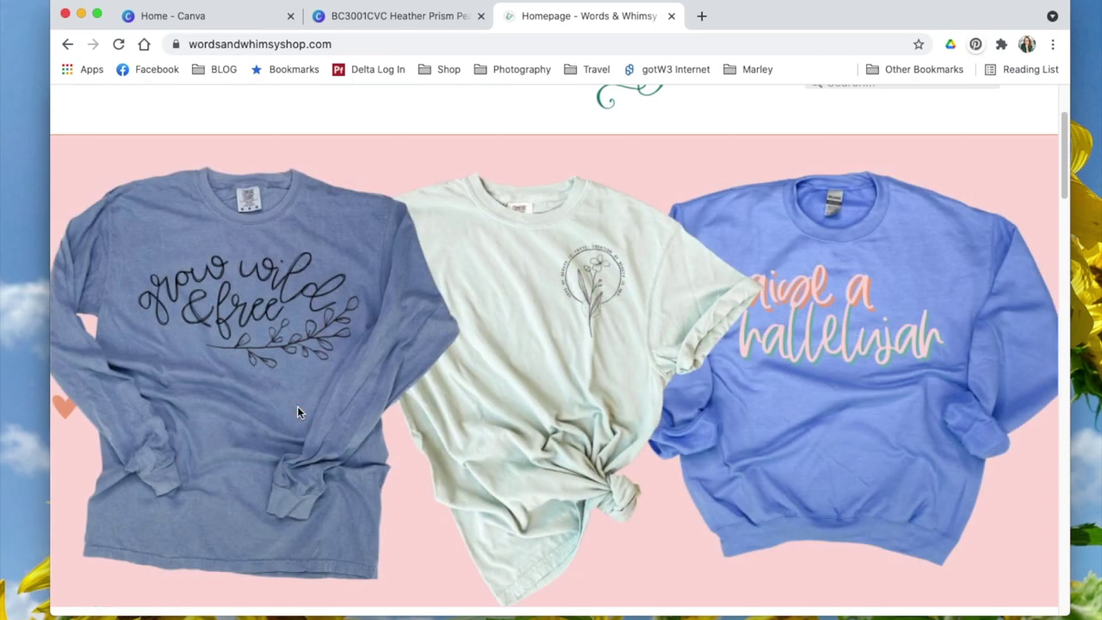
scroll(318, 367, down, 1)
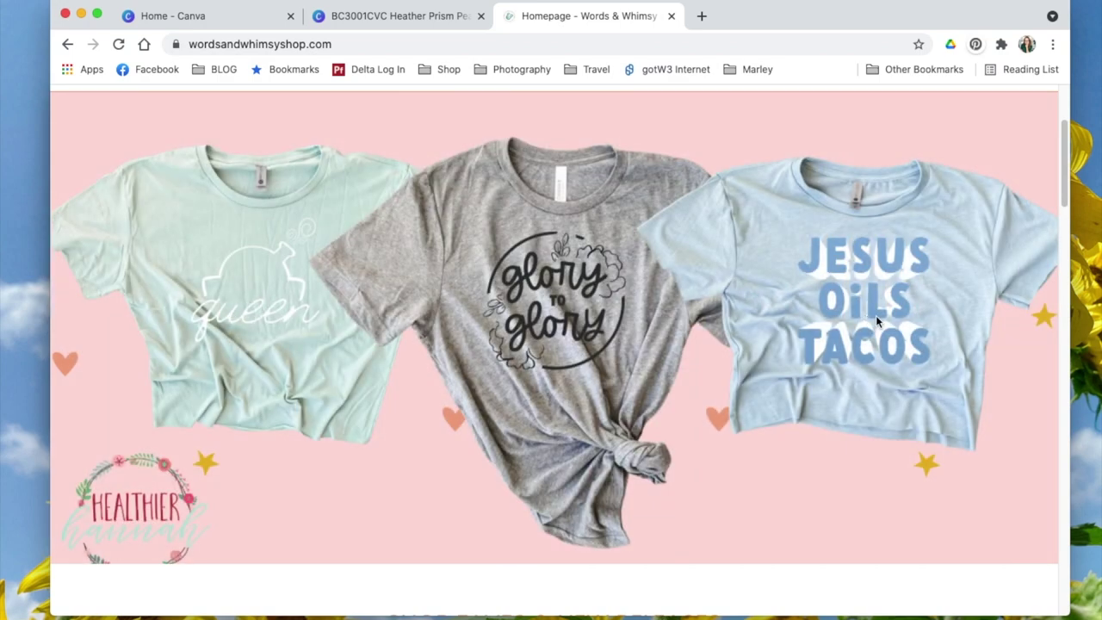
scroll(423, 347, down, 5)
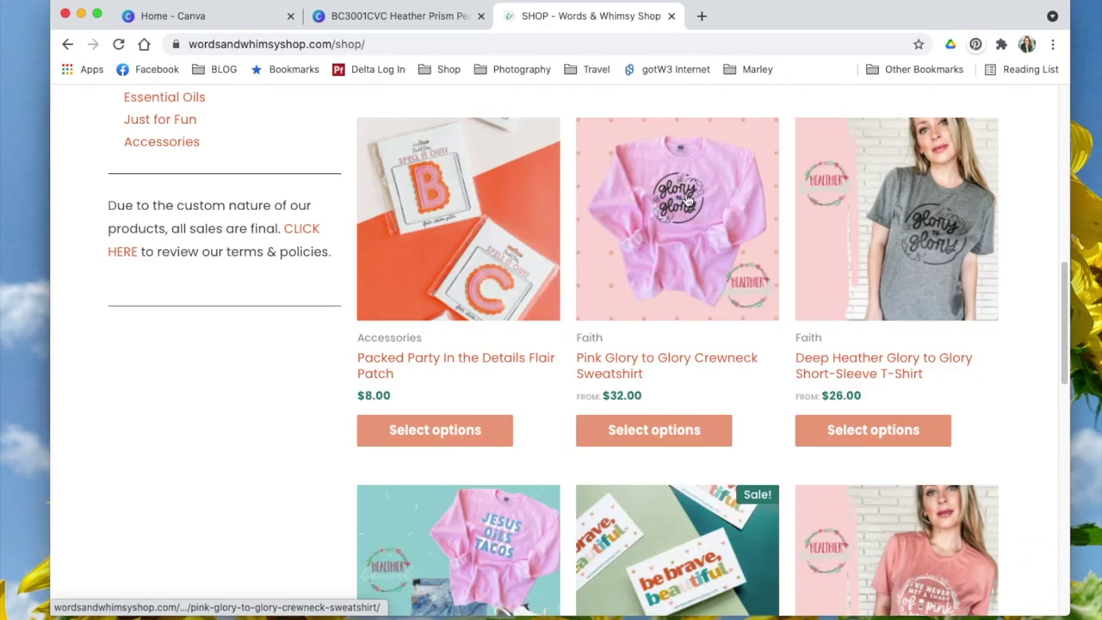
click(686, 198)
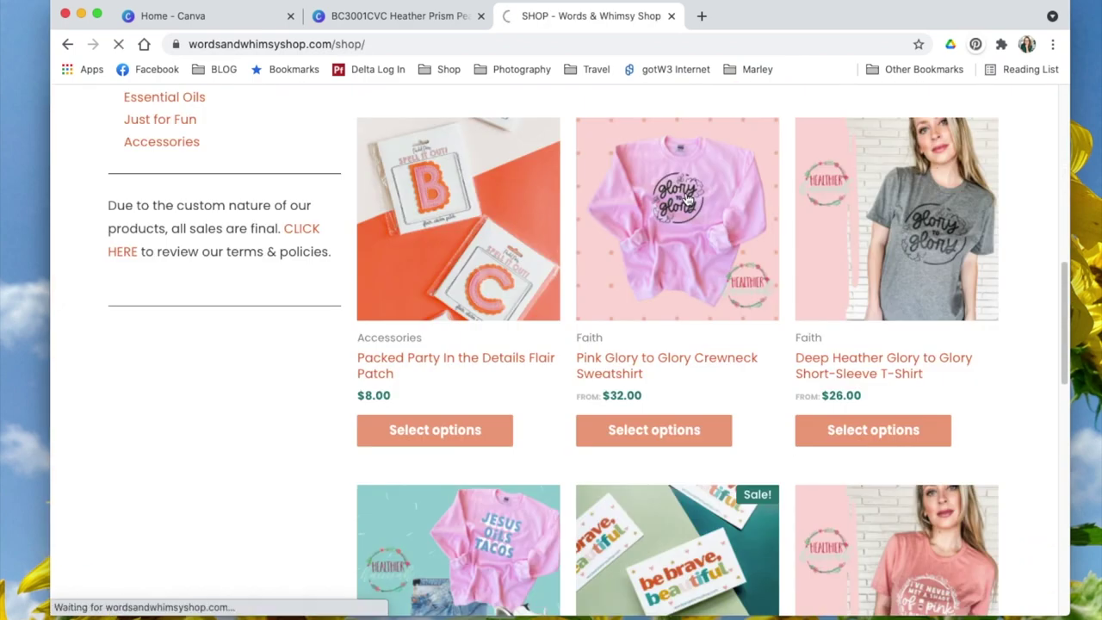
- Browse the sweatshirt's flat-lay and close-up photos, then return to the Canva design
scroll(510, 434, down, 2)
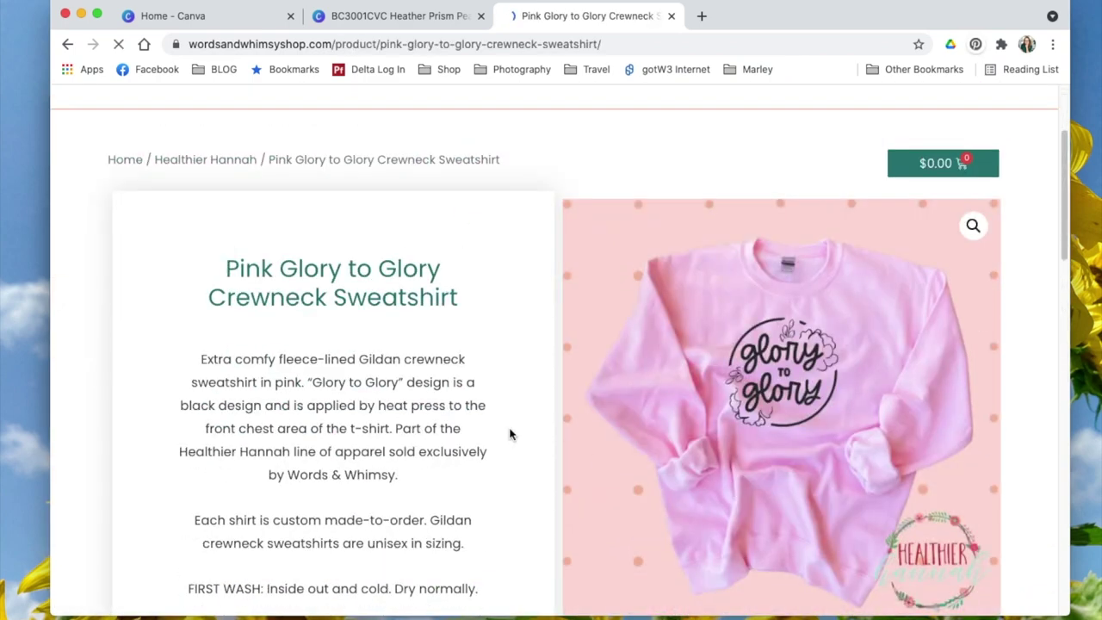
scroll(509, 434, down, 3)
scroll(745, 332, up, 1)
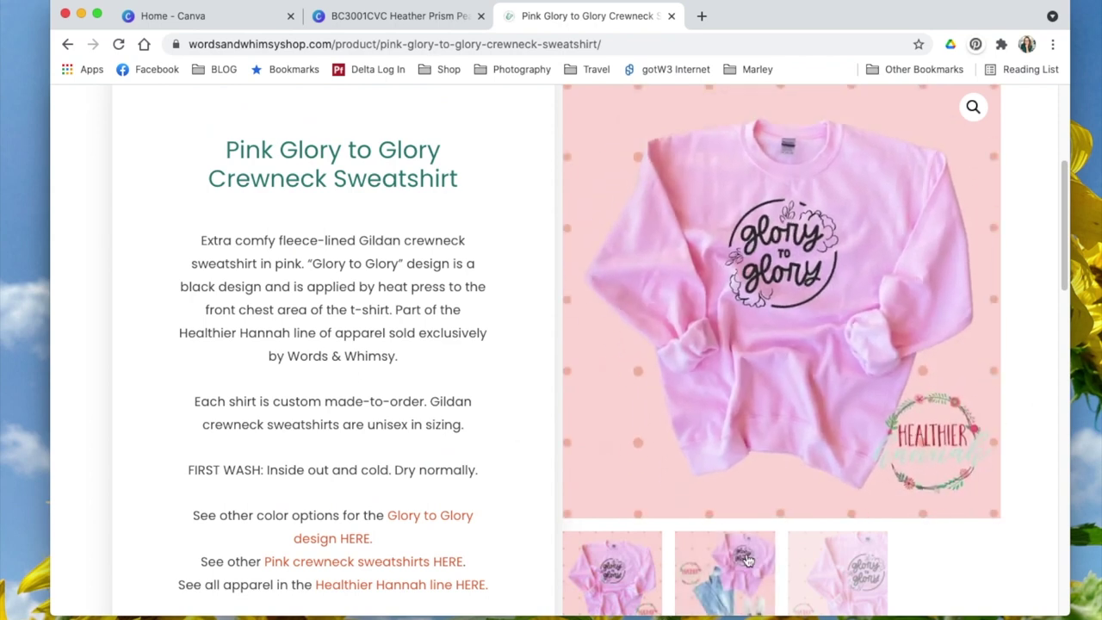
click(748, 561)
click(871, 580)
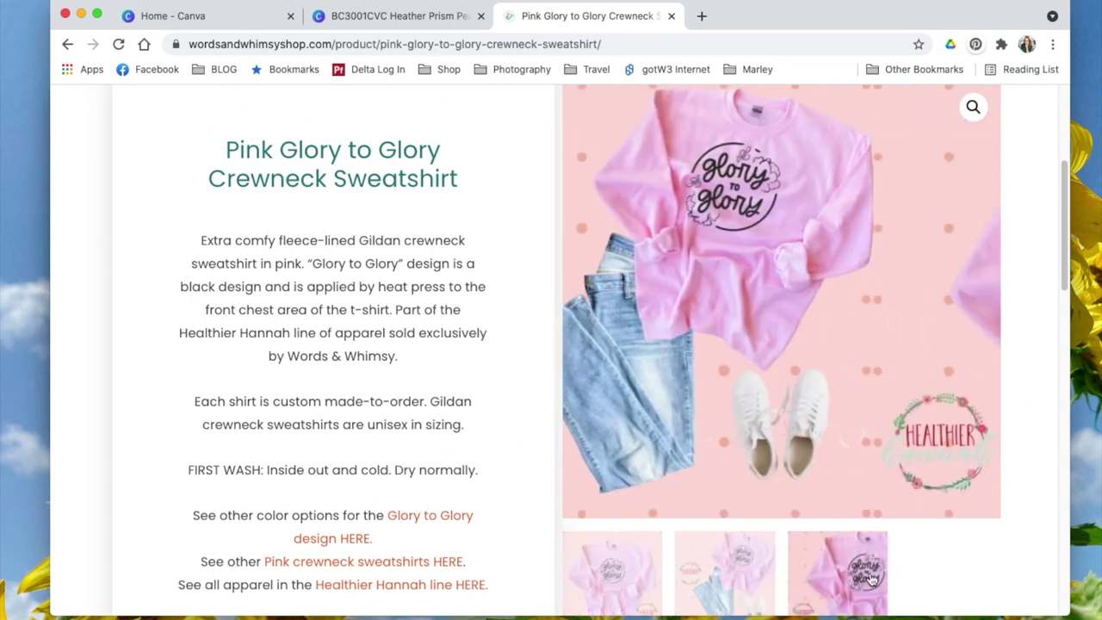
click(704, 594)
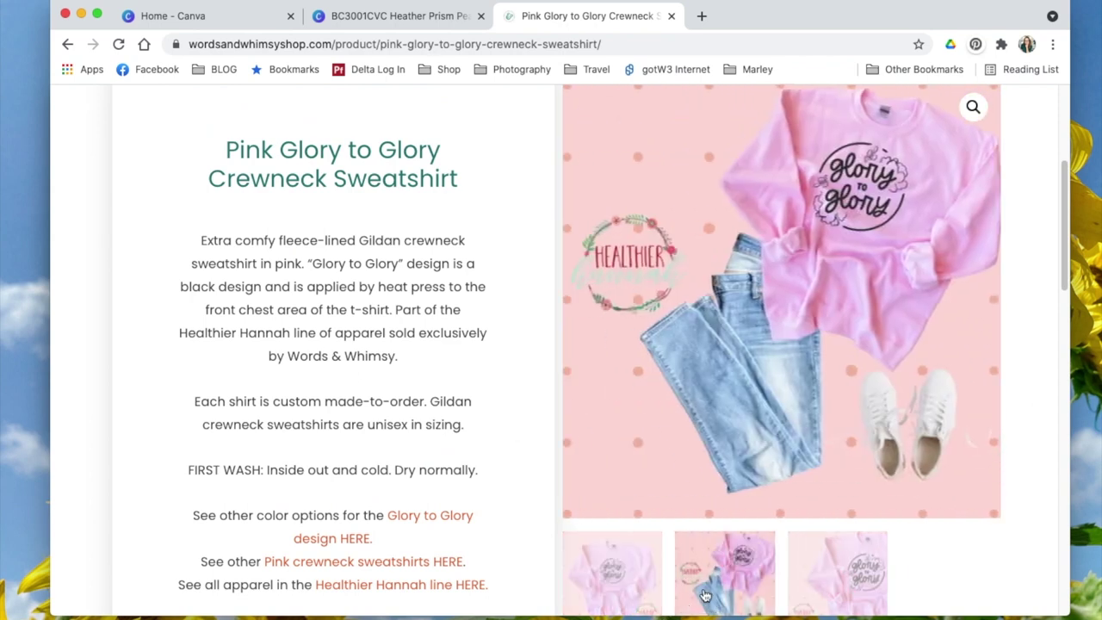
click(593, 586)
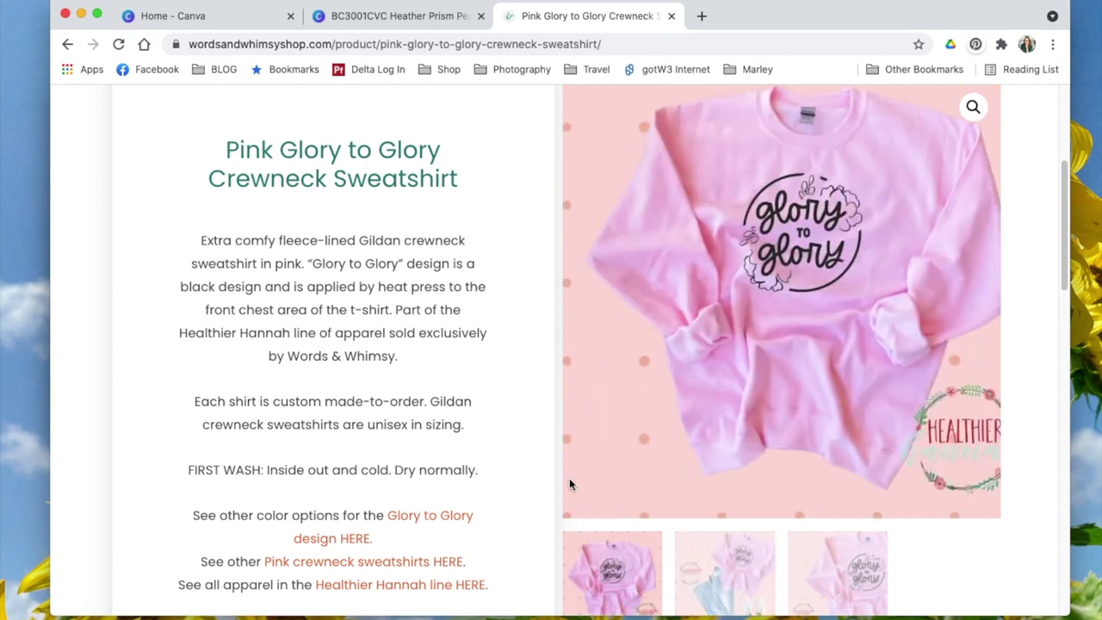
scroll(504, 417, up, 3)
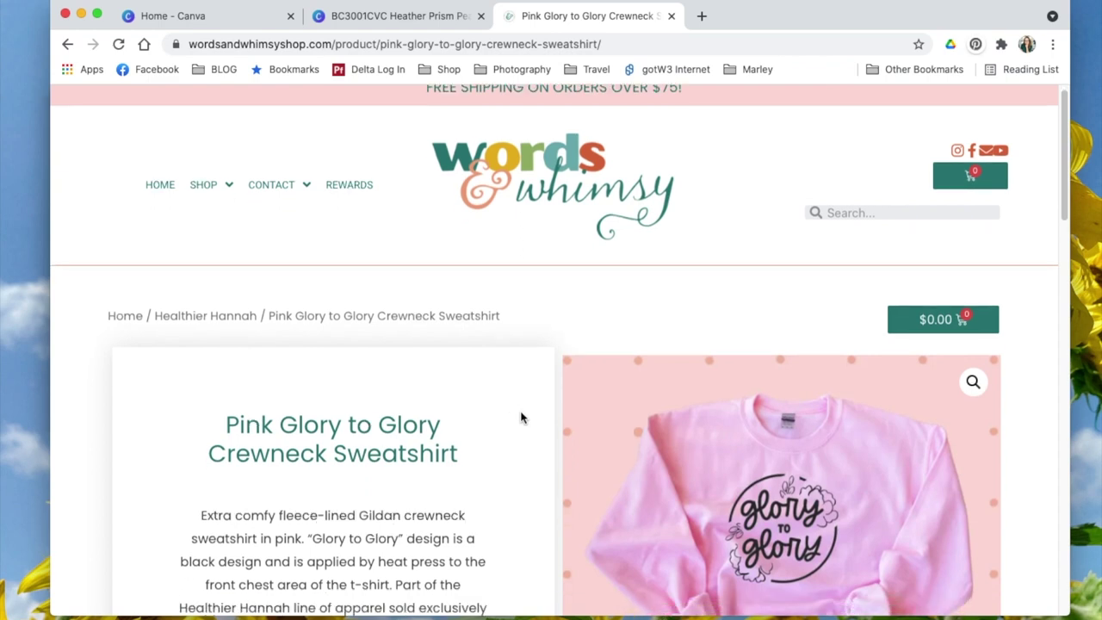
click(428, 20)
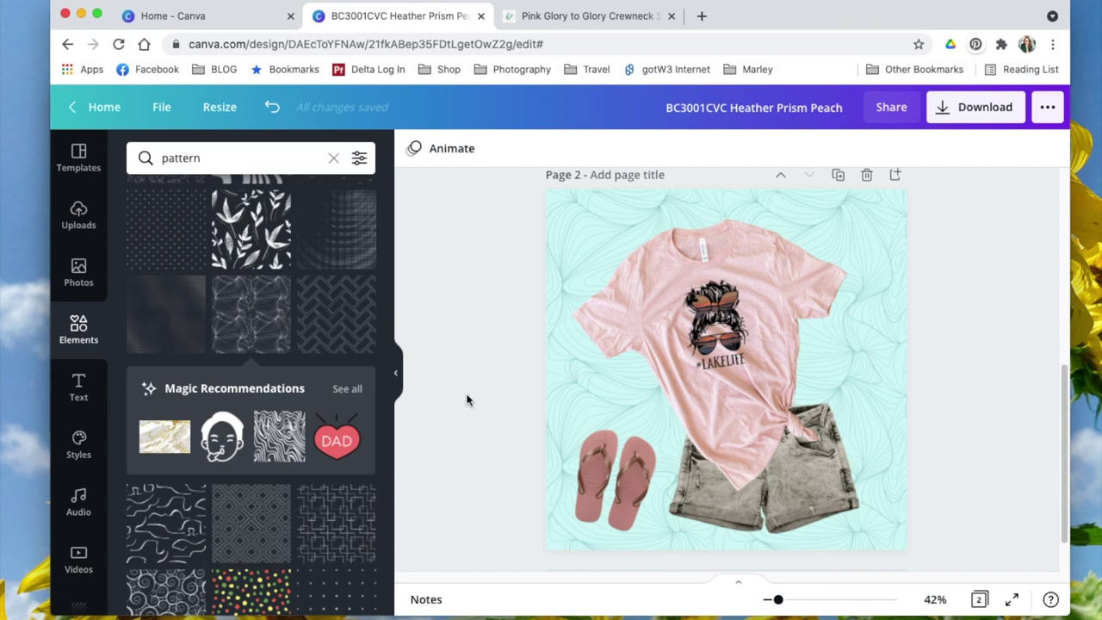
- Bring the Pink Glory sweatshirt page back into view and start another browser tab
click(522, 16)
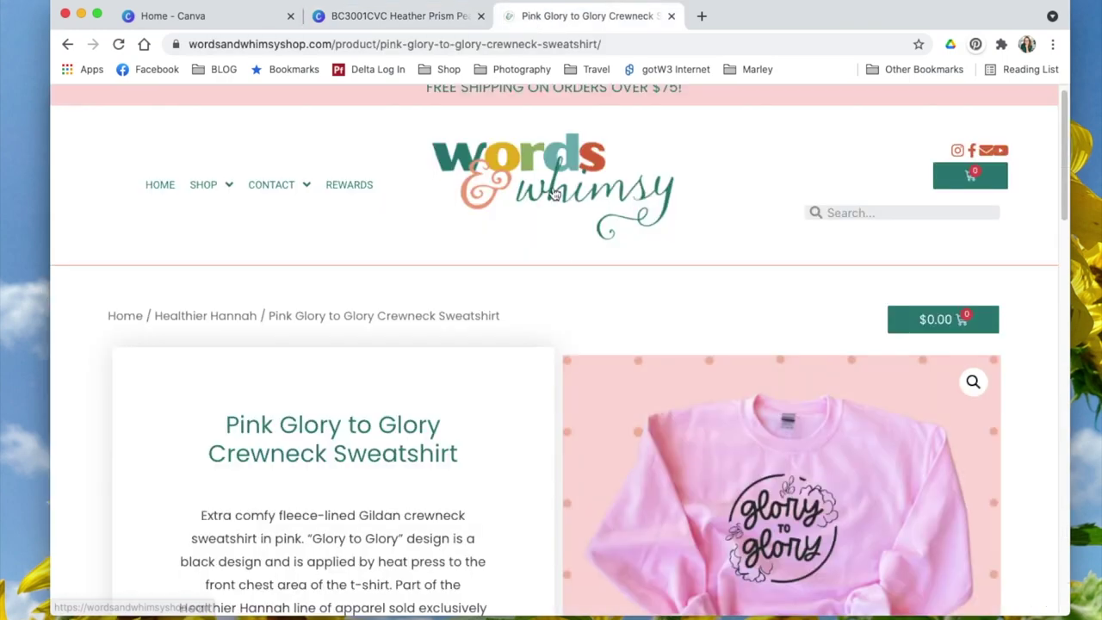
click(702, 15)
- Visit Etsy's WhimsyMocks apparel mock-up shop, scroll through its items, then return to Canva
text(ets)
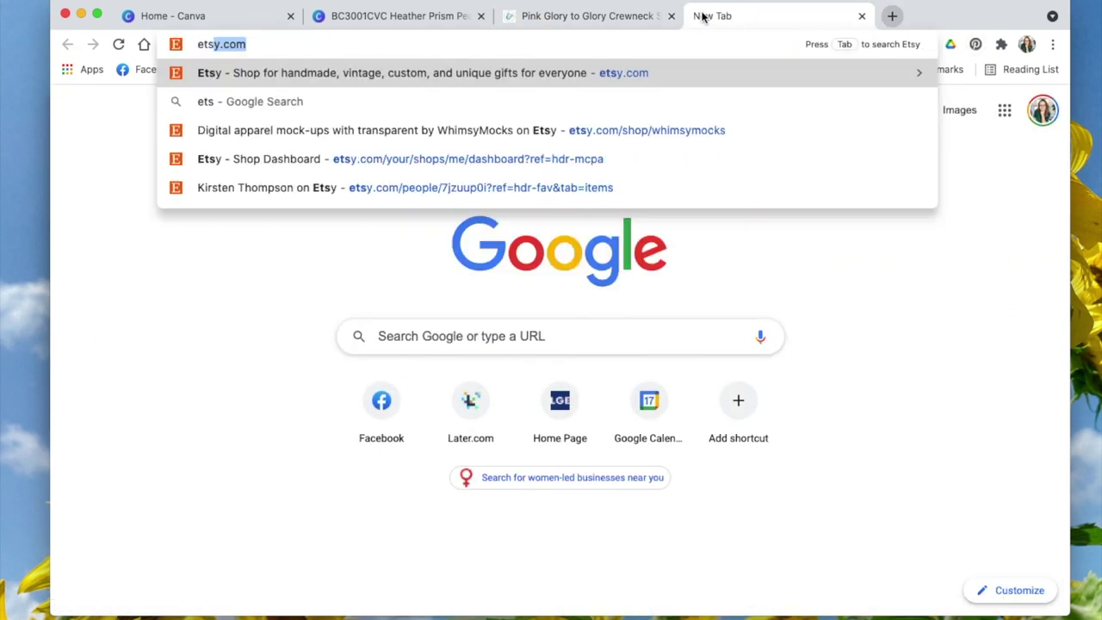
text(y)
click(681, 130)
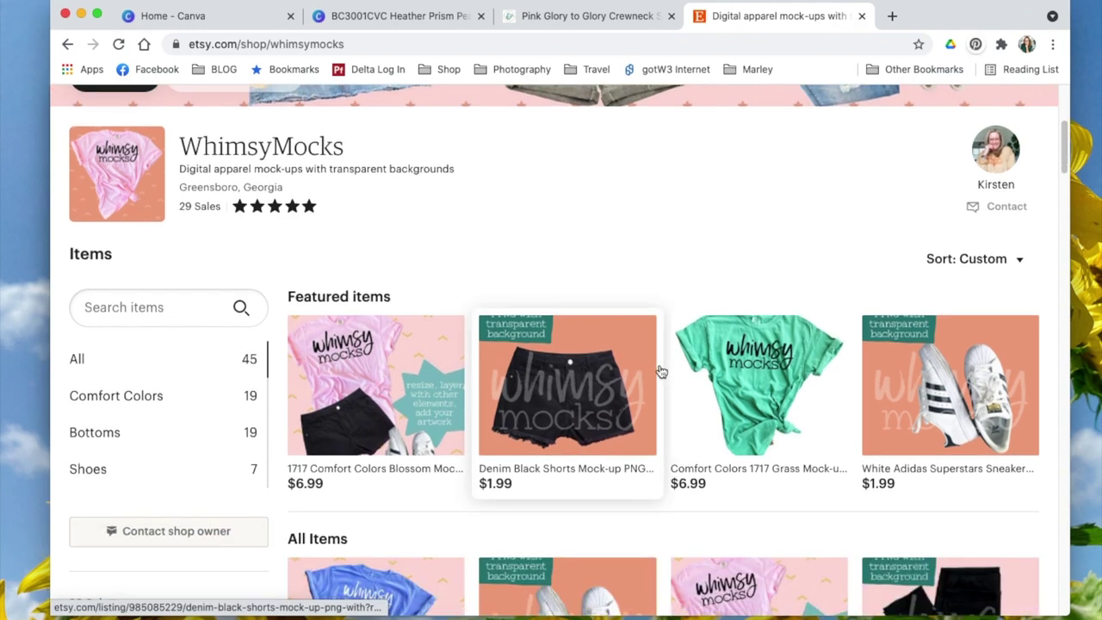
scroll(660, 370, down, 5)
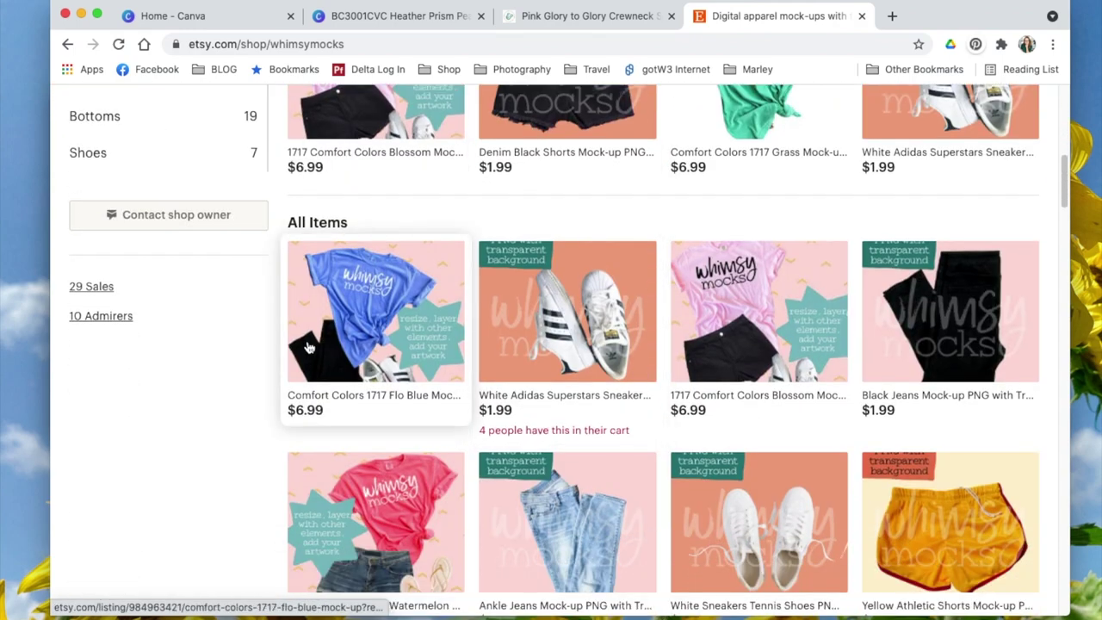
scroll(308, 347, down, 2)
scroll(384, 407, down, 4)
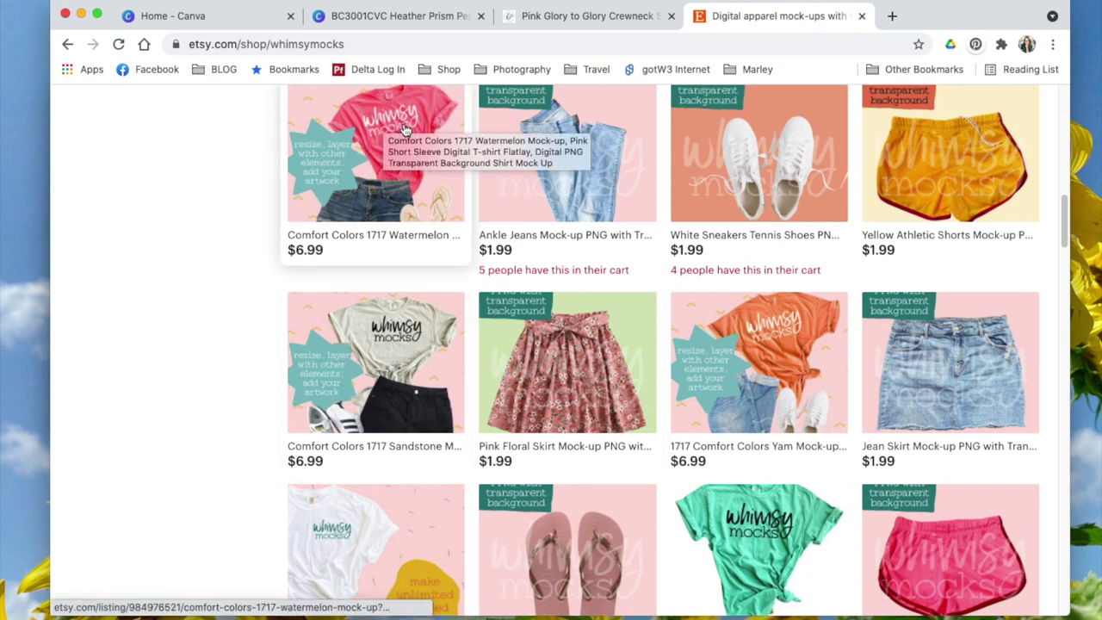
scroll(583, 179, up, 1)
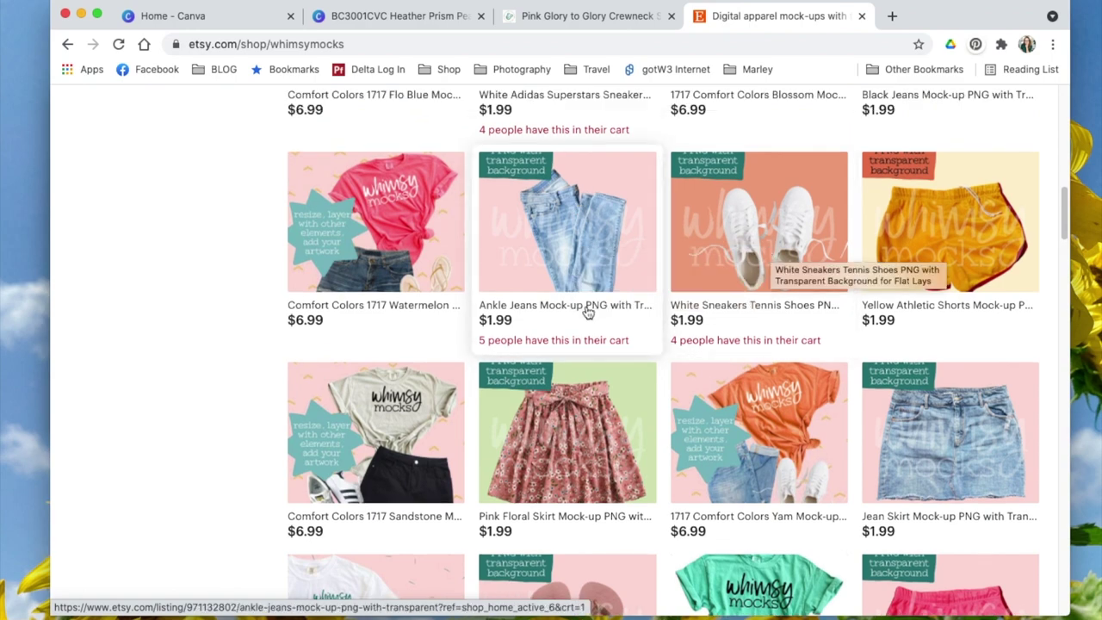
scroll(576, 310, up, 7)
scroll(480, 315, up, 3)
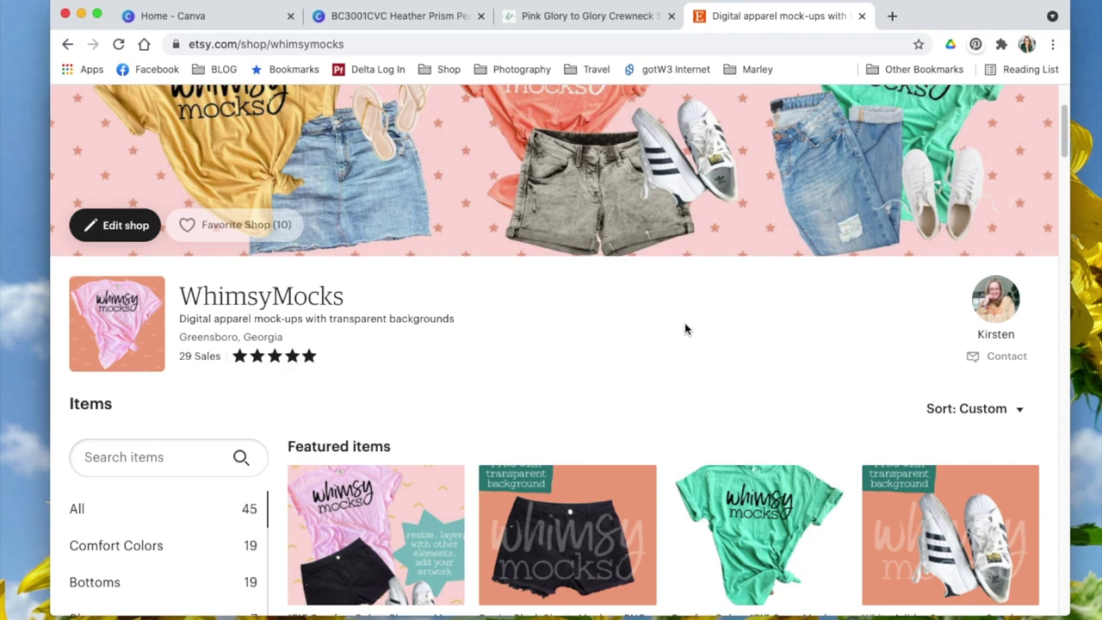
scroll(684, 329, up, 2)
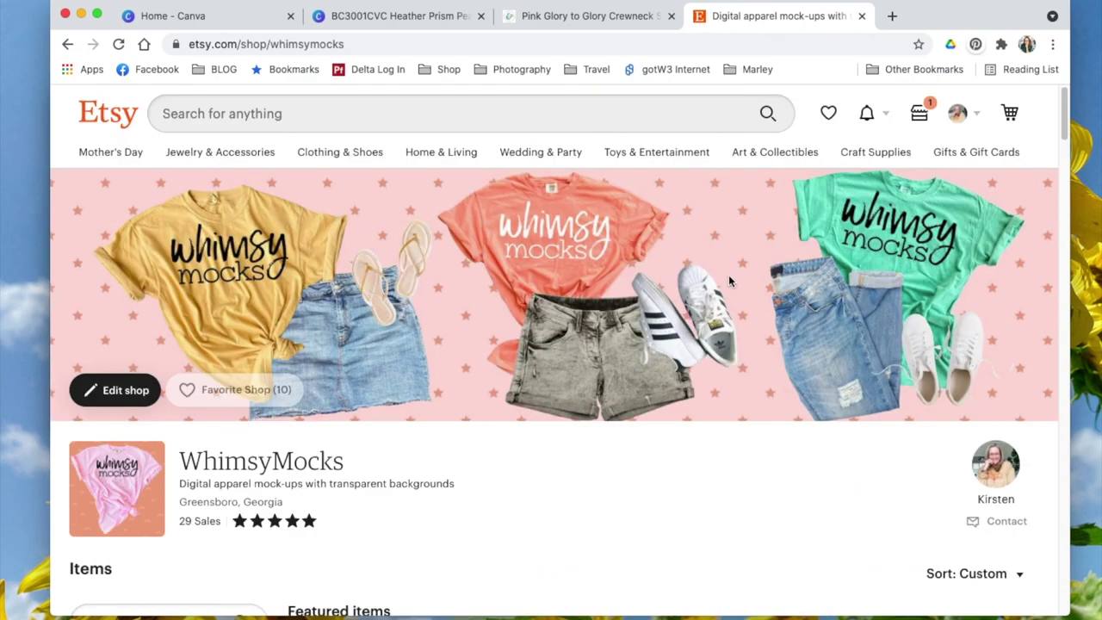
click(394, 17)
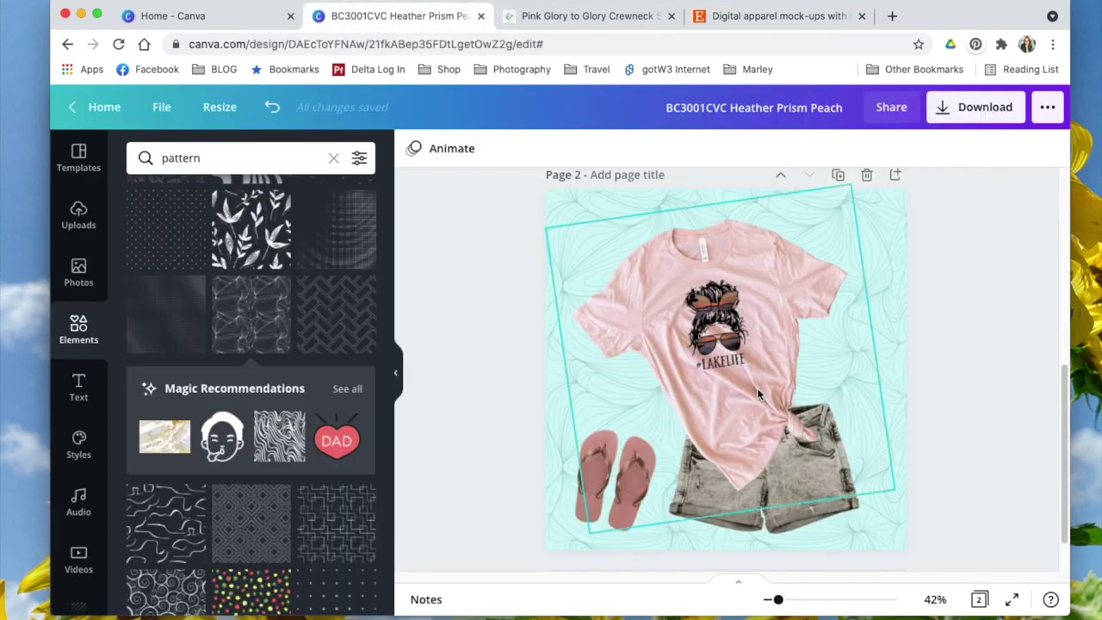